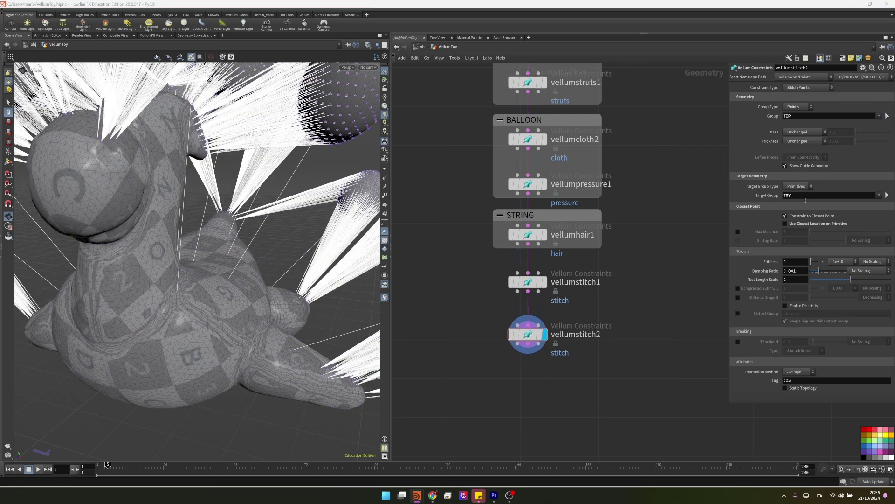
middle_drag(504, 140, 504, 369)
click(502, 241)
click(837, 150)
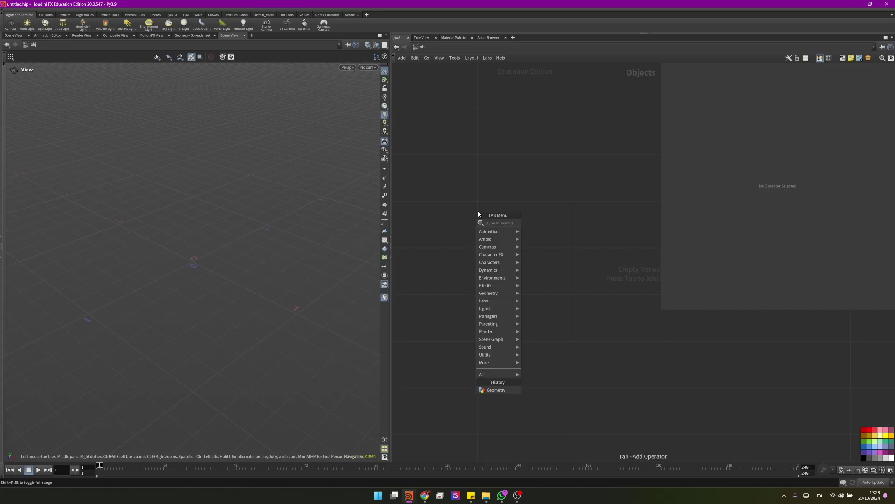
Create a Geometry object in the empty scene and name it VellumToy
text(geo)
key(Return)
click(478, 211)
double_click(516, 210)
text(Vel)
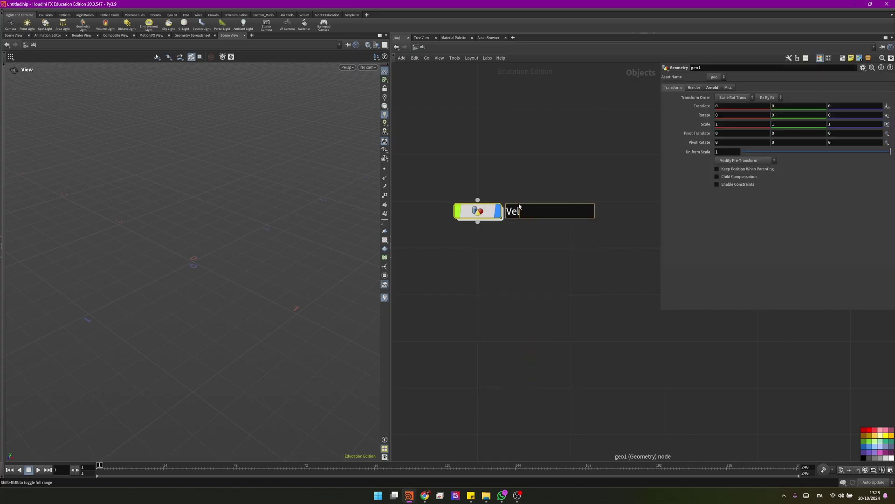
text(lumToy)
key(Return)
Save the scene as VellumToy.hipnc and enter the VellumToy geometry network
key(ctrl+shift+s)
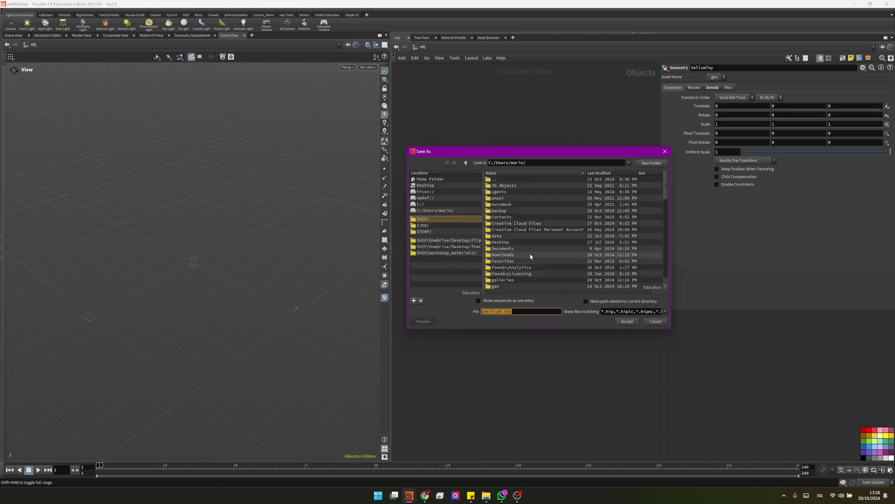
key(Return)
double_click(488, 217)
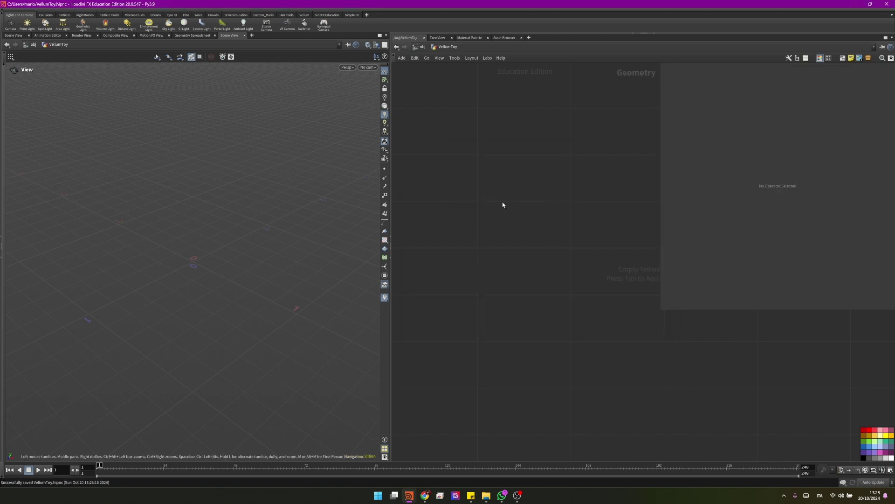
Add the Rubber Toy test geometry and turn off its shader
key(Tab)
click(588, 212)
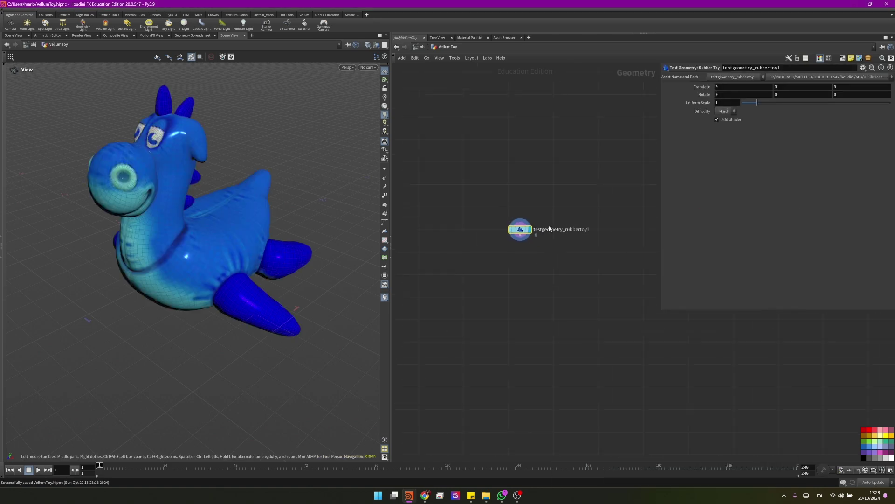
click(718, 120)
scroll(513, 282, up, 3)
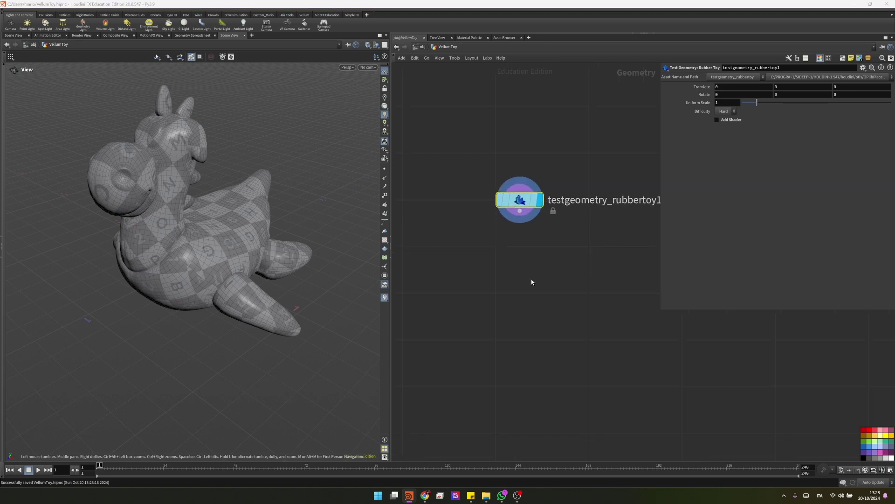
Add a Boolean node, connect the rubber toy to its first input, and display the result
key(Tab)
text(boolean)
key(Return)
click(531, 279)
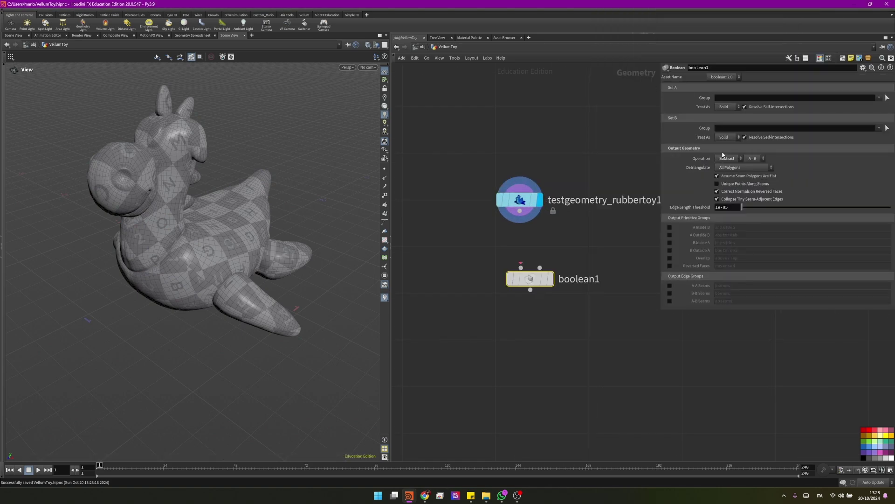
click(523, 199)
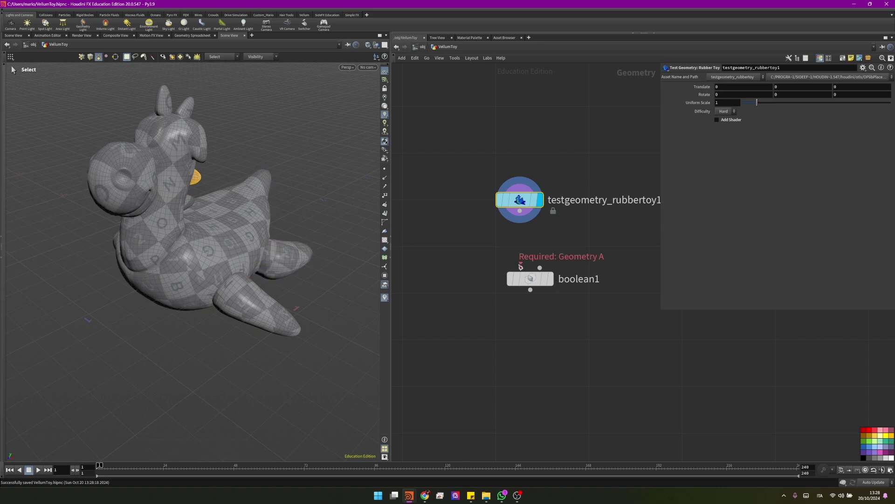
drag(520, 267, 519, 212)
drag(530, 279, 520, 261)
key(Escape)
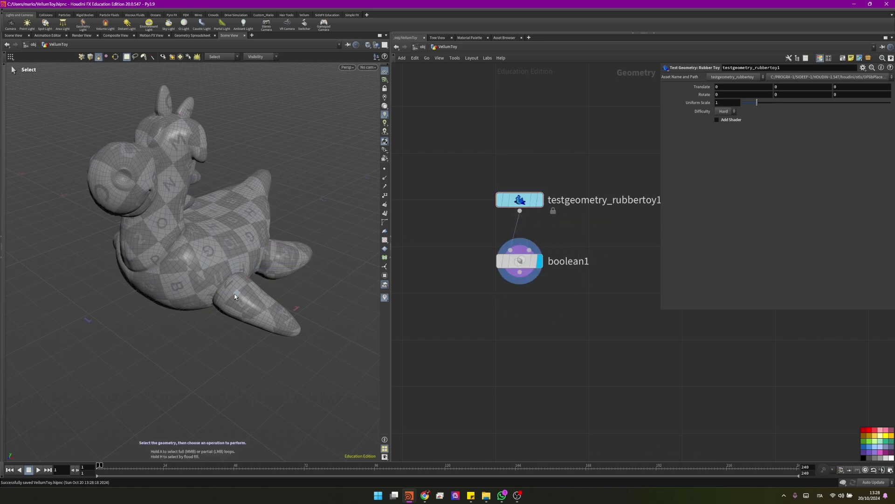
Add a Remesh node after the Boolean and set its target size to 0.027
drag(212, 276, 232, 270)
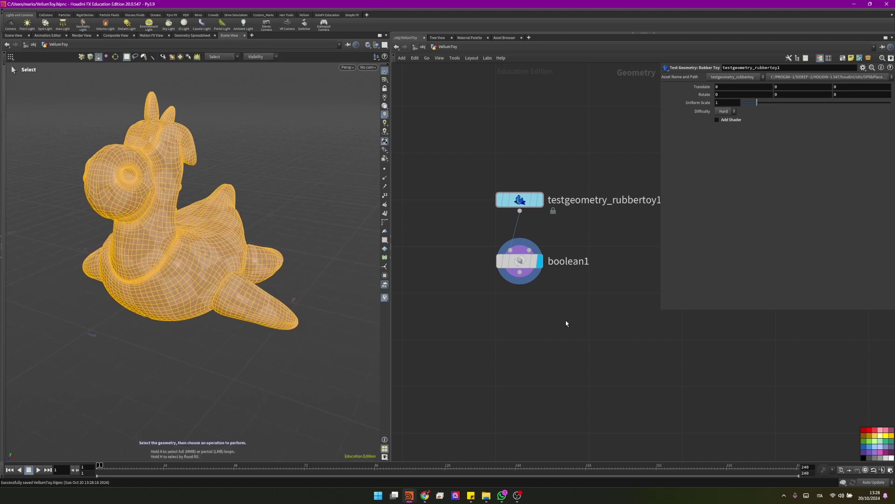
key(Tab)
click(730, 198)
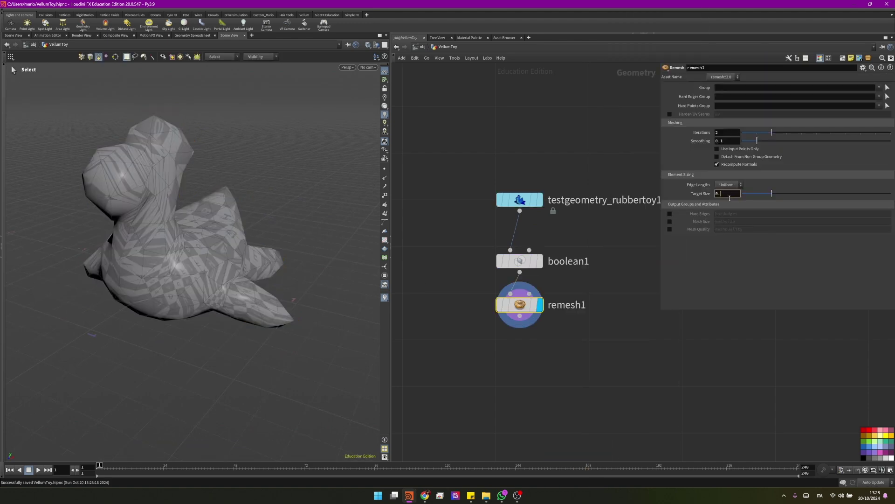
text(7)
scroll(566, 307, down, 3)
Add a Line node beside the toy chain, give it 20 points, and display it
key(Tab)
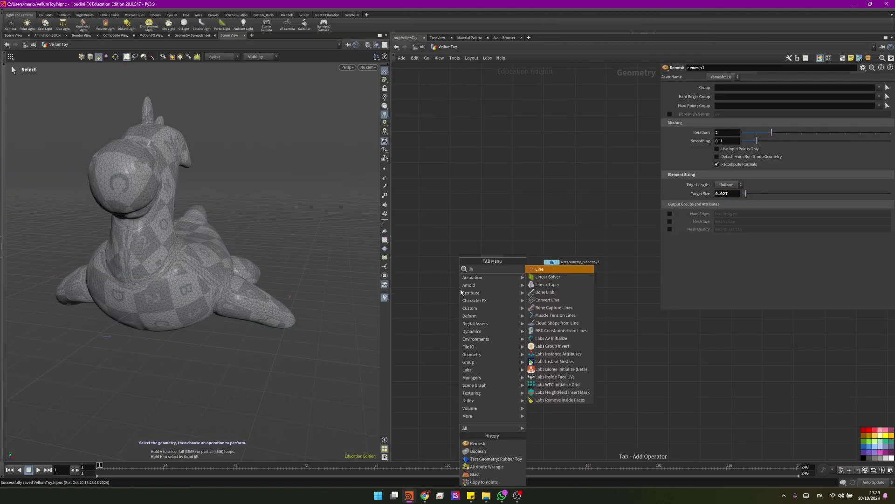
text(line)
key(Return)
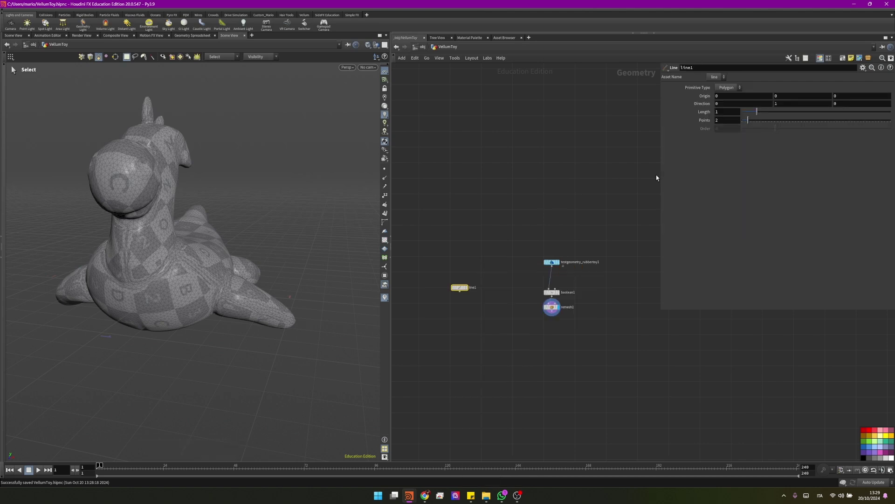
text(0)
key(Return)
scroll(460, 292, up, 4)
click(483, 283)
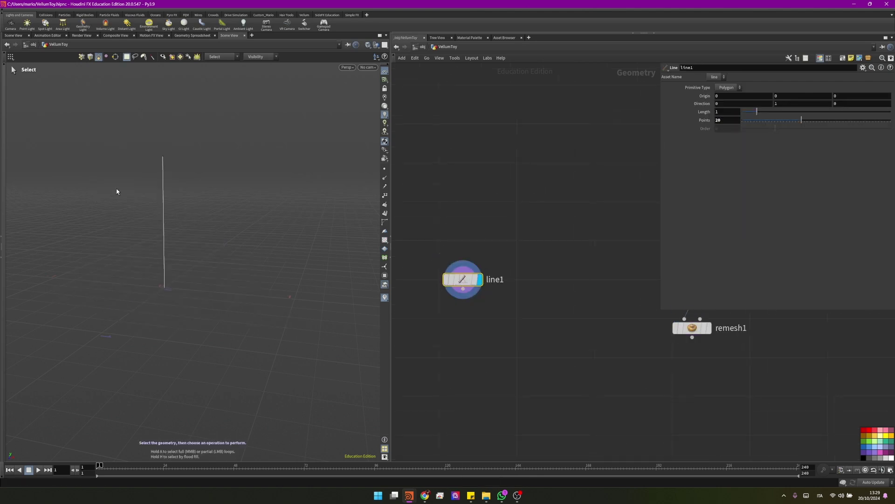
Point the line along Z by setting its direction to 0, 0, 1
click(840, 104)
text(1)
click(775, 103)
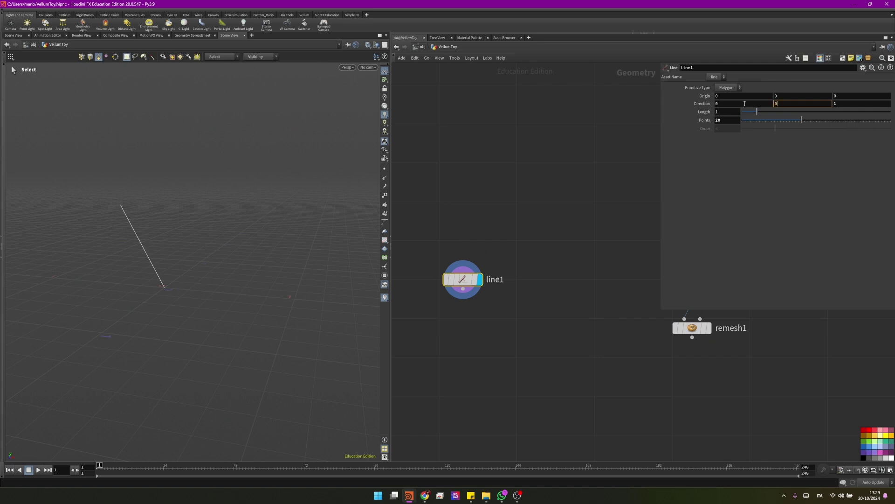
text(0)
key(Return)
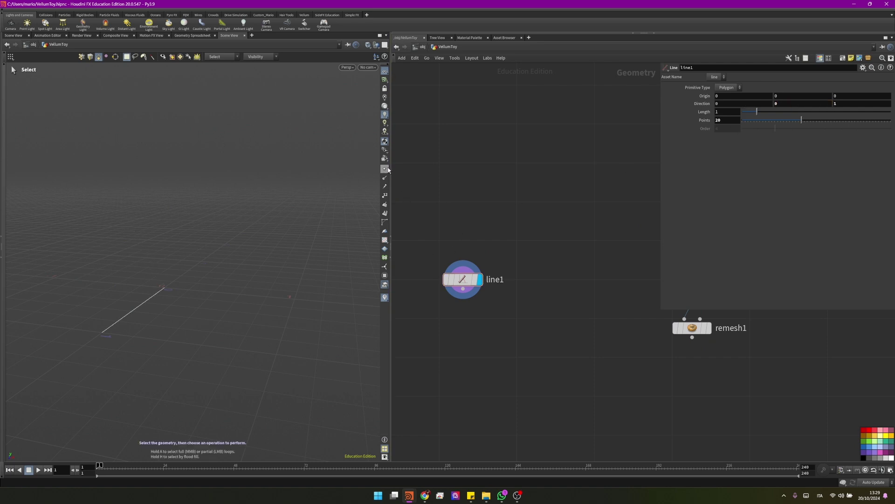
Show the line's points and point numbers in the viewport
key(Escape)
drag(124, 270, 176, 337)
key(s)
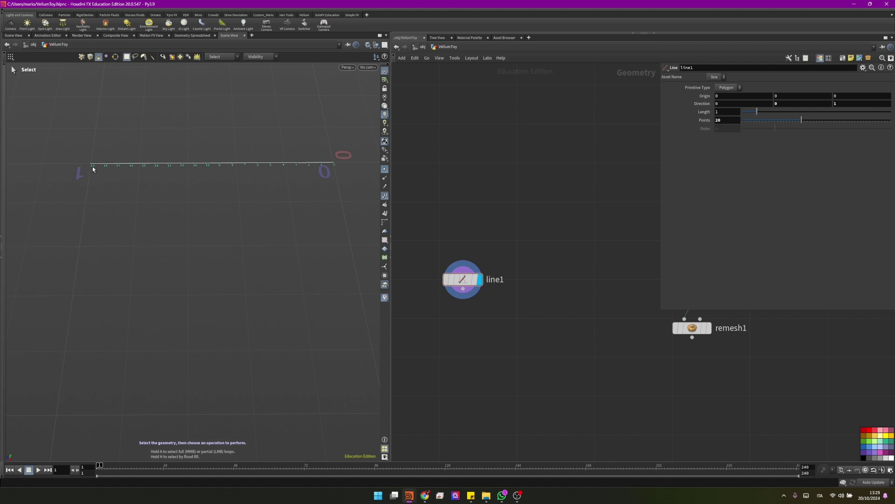
Add a Group Create node after the line with the group type set to Points
middle_drag(492, 337, 491, 286)
key(Tab)
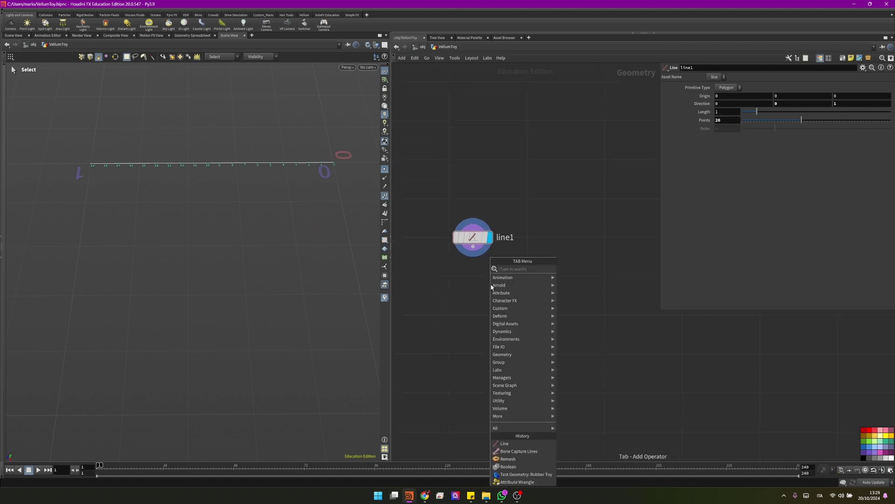
click(578, 362)
click(730, 95)
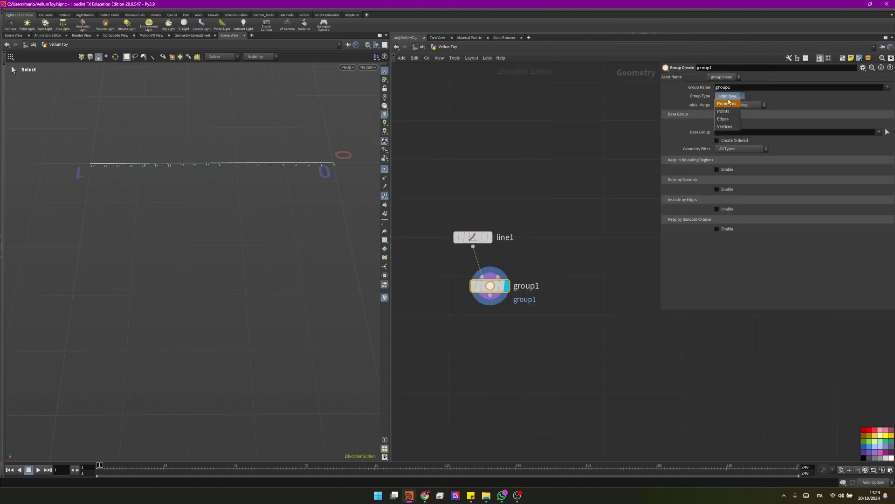
click(727, 107)
Rename the new group node ROOT and line it up under the line node
double_click(526, 286)
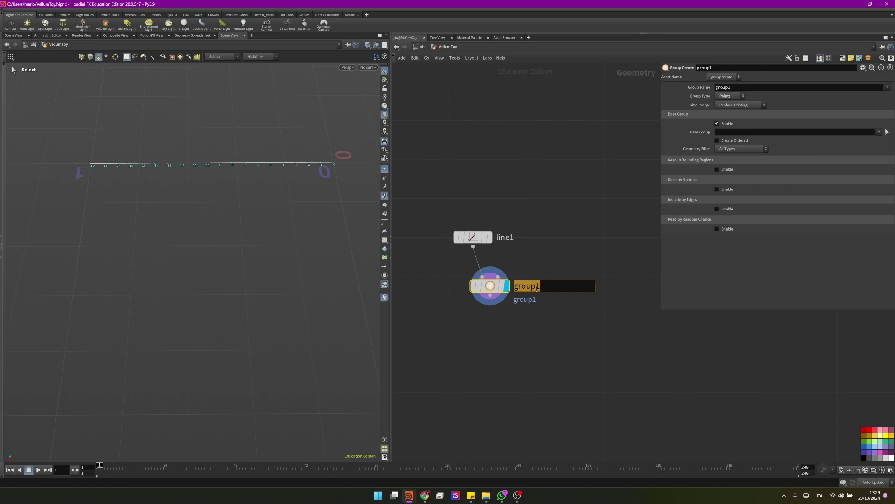
text(ROOT)
key(Return)
key(l)
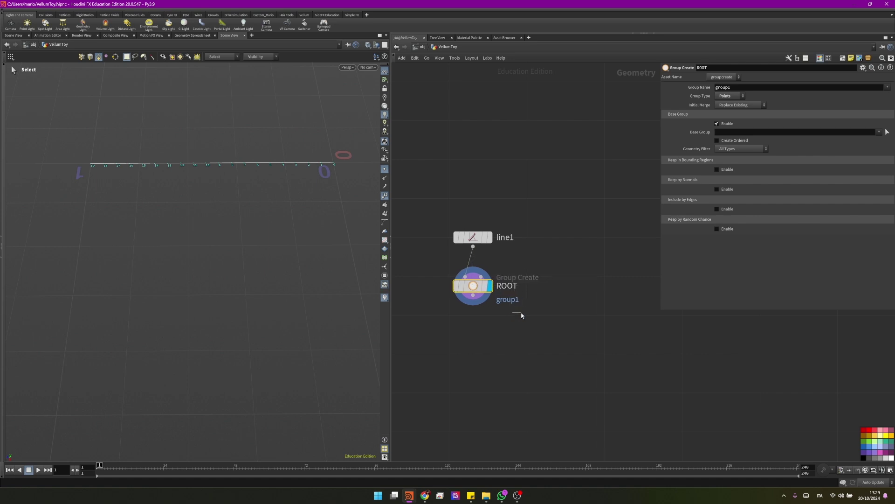
drag(492, 301, 495, 301)
Set the ROOT node's group name to $OS so it follows the node name
click(674, 88)
text($OS)
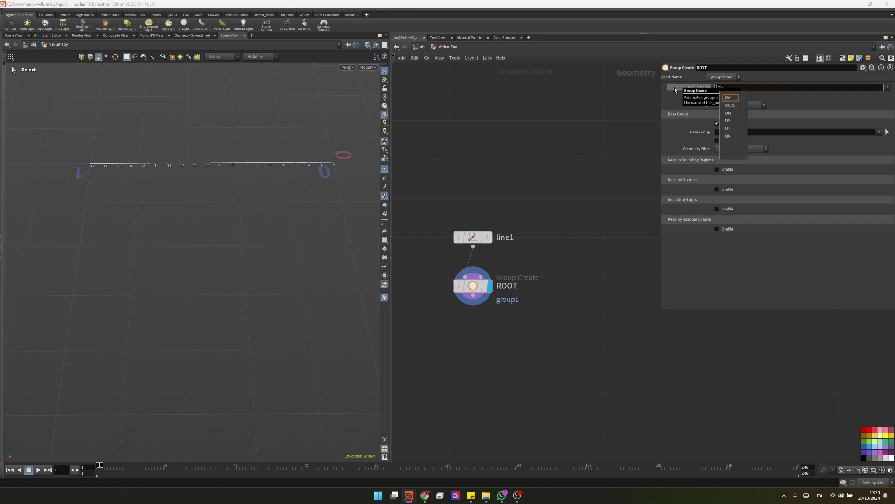
key(Return)
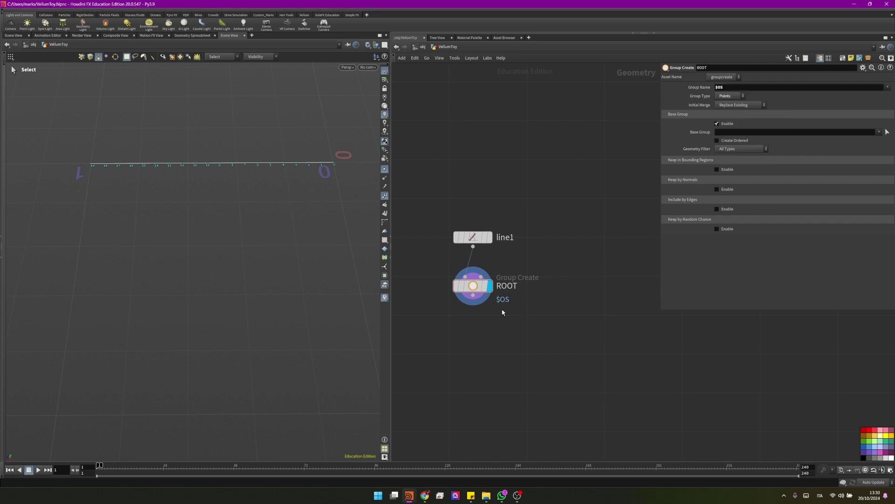
double_click(507, 285)
key(Escape)
click(704, 88)
click(703, 88)
Limit the ROOT group to point 0 through its base group
click(724, 133)
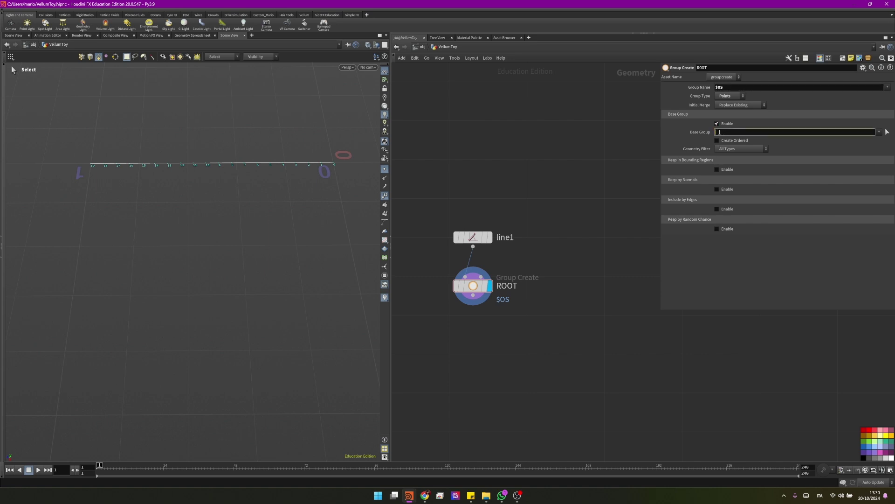
key(Return)
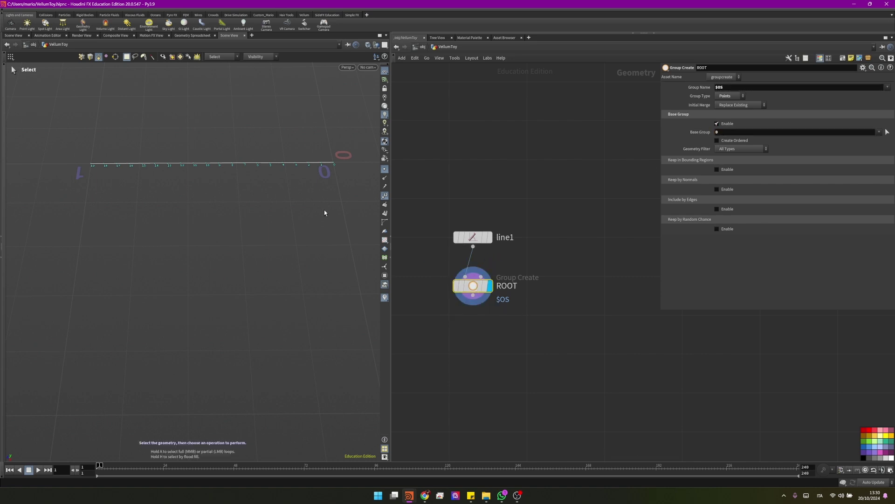
key(Escape)
drag(329, 166, 259, 267)
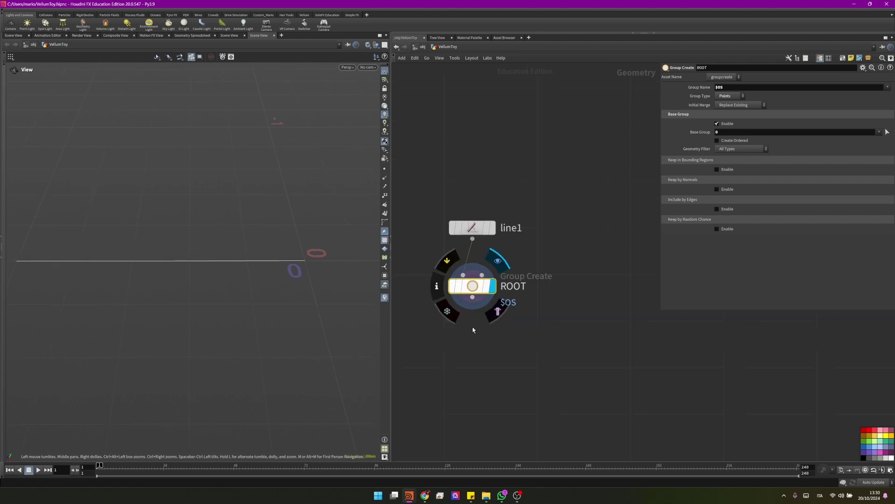
Duplicate the ROOT group node below the original and set the copy's base group to 19
scroll(472, 286, up, 1)
alt+drag(473, 285, 482, 365)
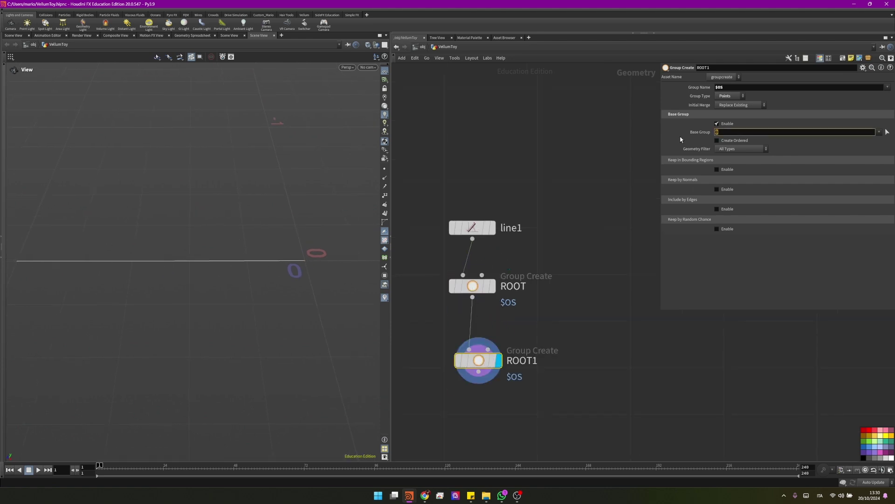
text(9)
drag(116, 247, 66, 248)
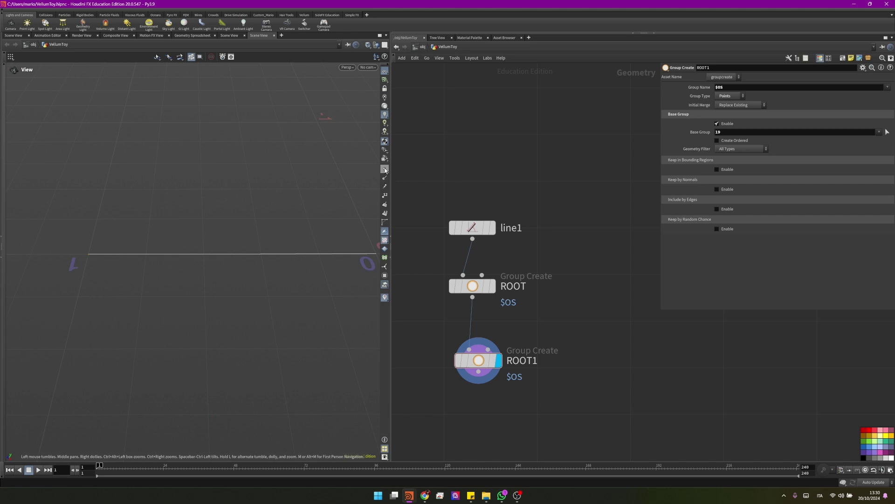
click(204, 239)
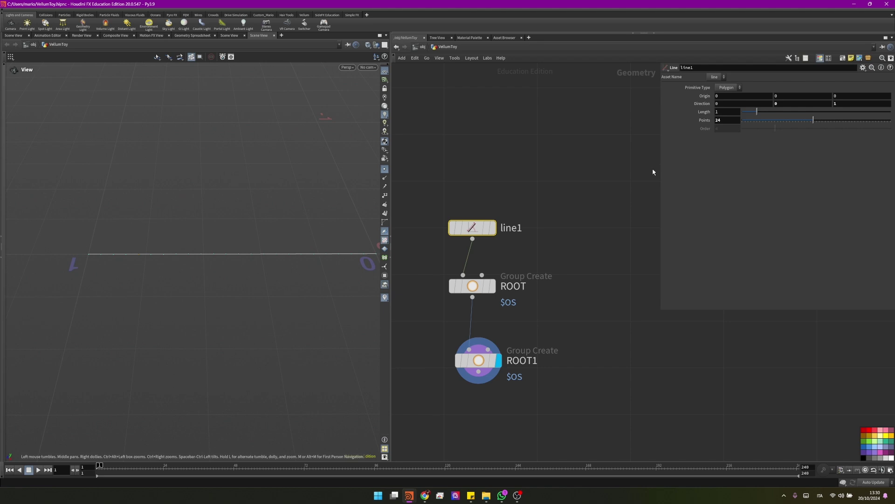
Set the line's point count back to 20 and delete the duplicated ROOT1 group node
key(BackSpace)
text(0)
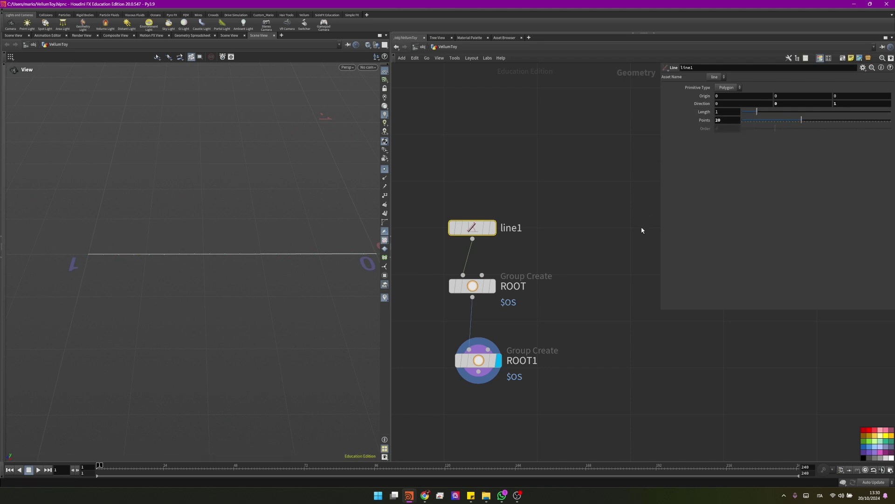
click(478, 360)
key(Delete)
Add a Sort node after ROOT that sorts points by Z with the point order reversed
key(Tab)
text(sort)
key(Return)
click(479, 296)
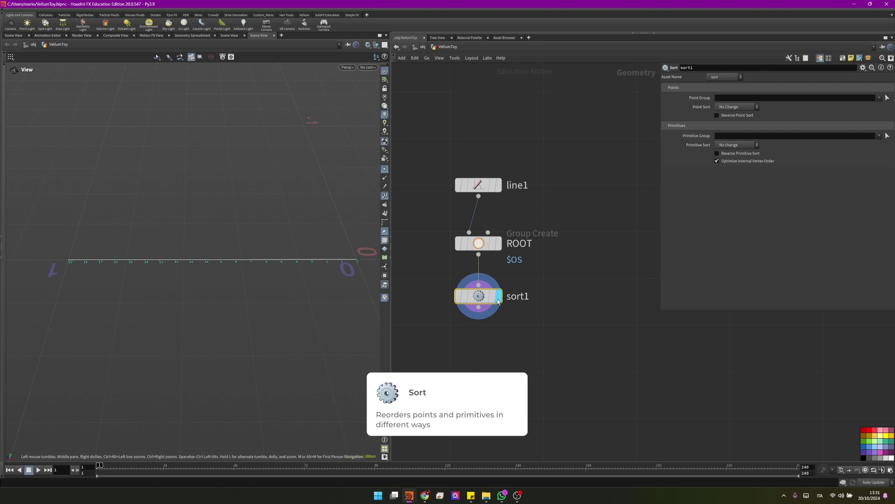
click(738, 106)
click(734, 145)
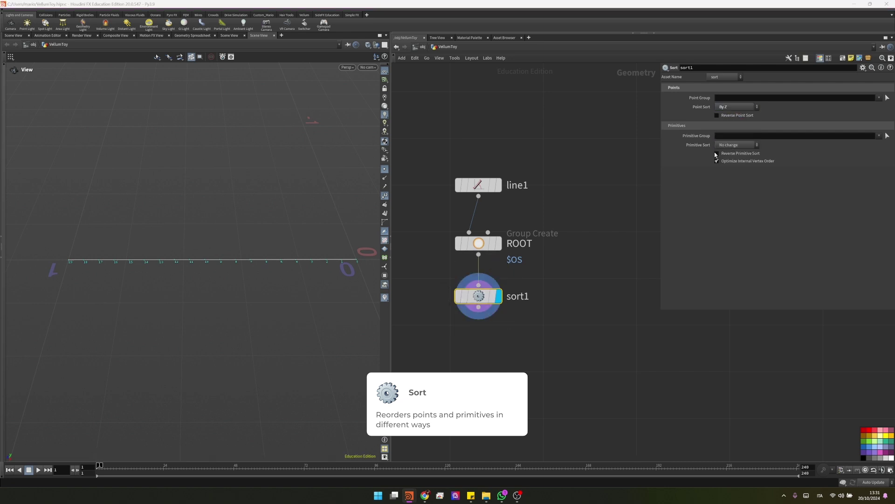
click(717, 116)
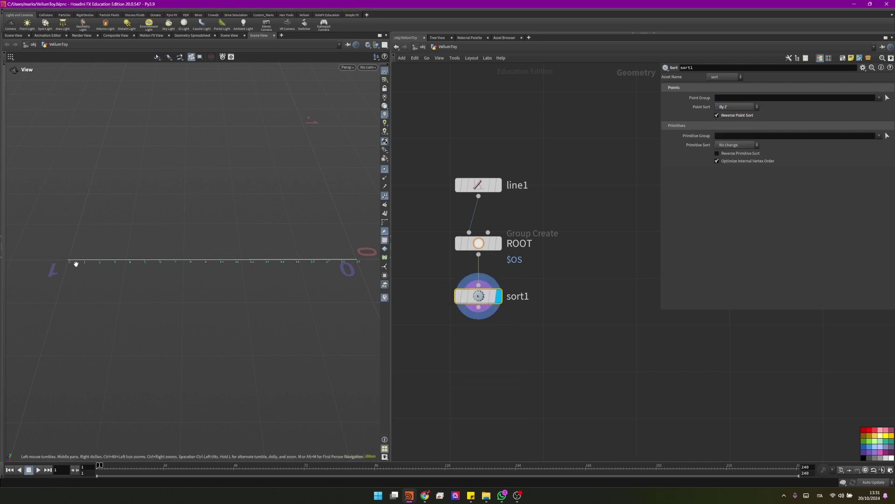
Duplicate the ROOT group node after the Sort node with base group 0, and rename the copy TIP
alt+drag(500, 246, 461, 343)
key(r)
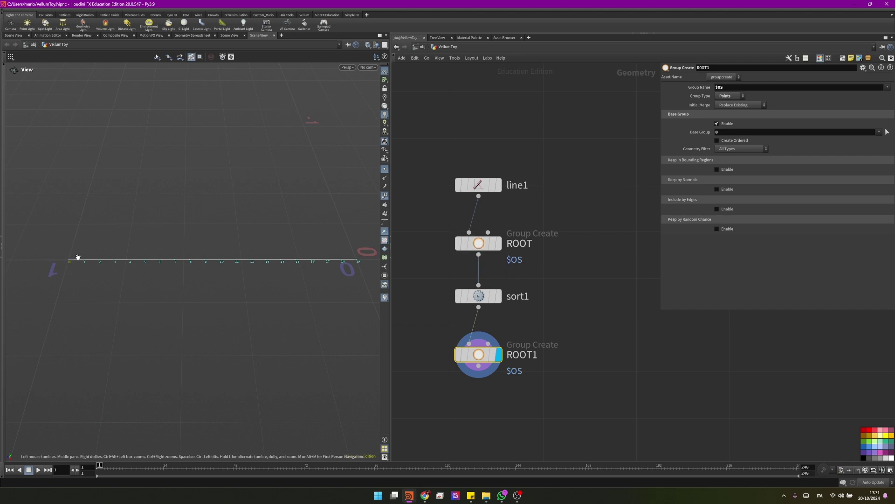
double_click(522, 354)
double_click(521, 356)
text(TIP)
key(Return)
scroll(428, 260, down, 3)
drag(522, 339, 514, 169)
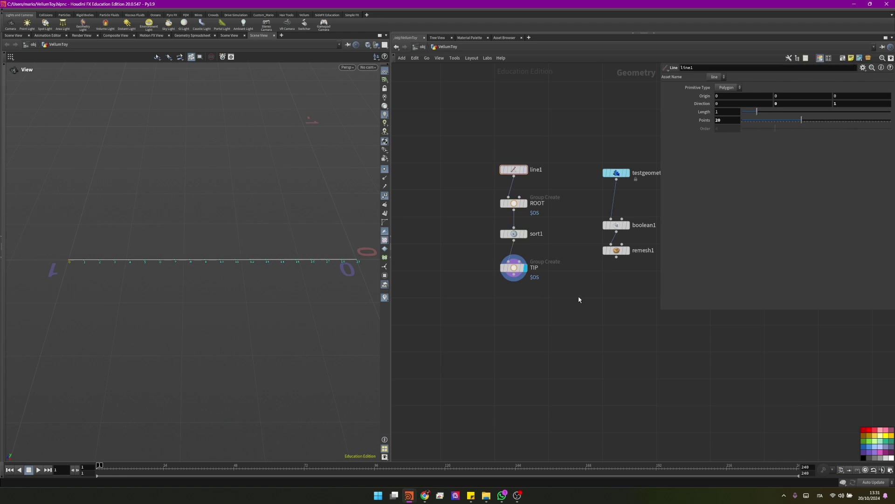
Add a Copy to Points node that takes TIP as the geometry and remesh1 as the target points
middle_drag(579, 300, 542, 299)
key(Tab)
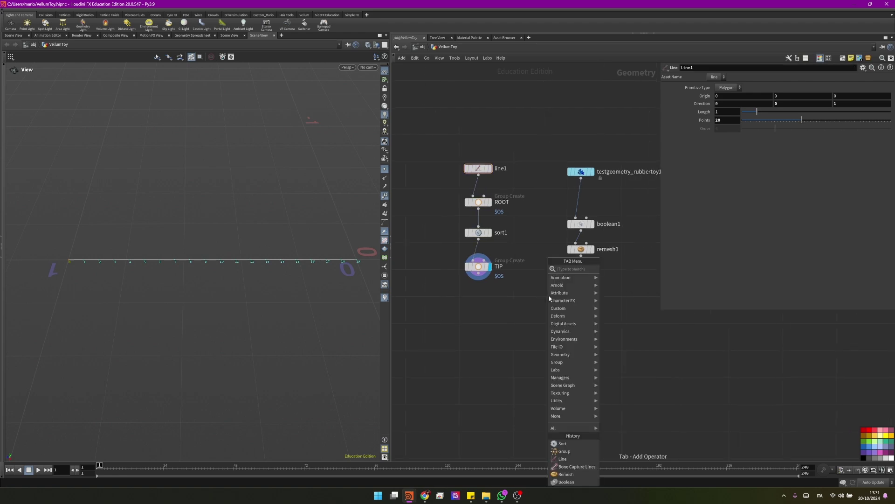
mouse_move(574, 434)
click(140, 140)
scroll(521, 296, up, 3)
click(447, 257)
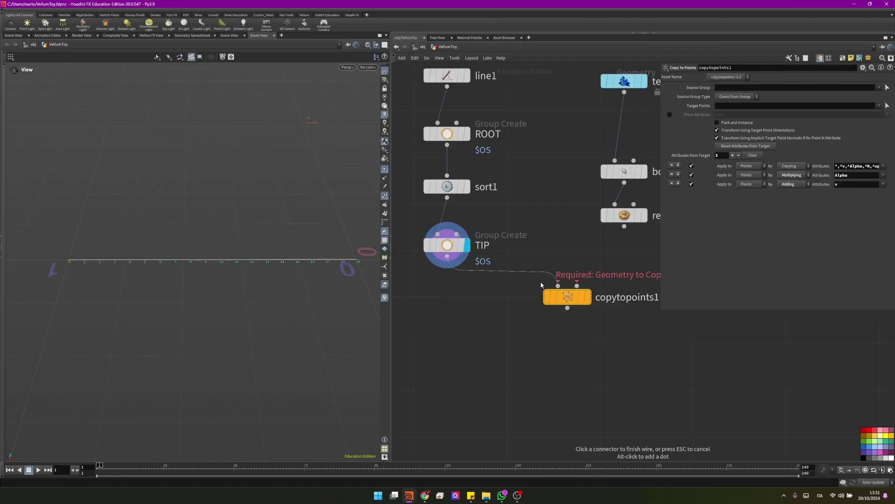
click(558, 286)
click(625, 226)
click(578, 285)
scroll(578, 286, down, 3)
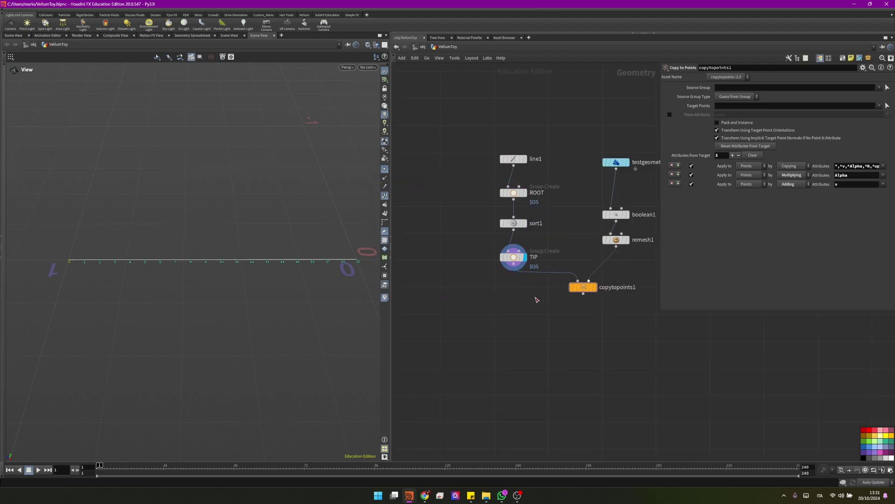
Move copytopoints1 lower in the network, display its result and turn off the viewport's point numbers
drag(579, 287, 566, 320)
scroll(566, 319, up, 3)
click(570, 333)
scroll(283, 267, down, 5)
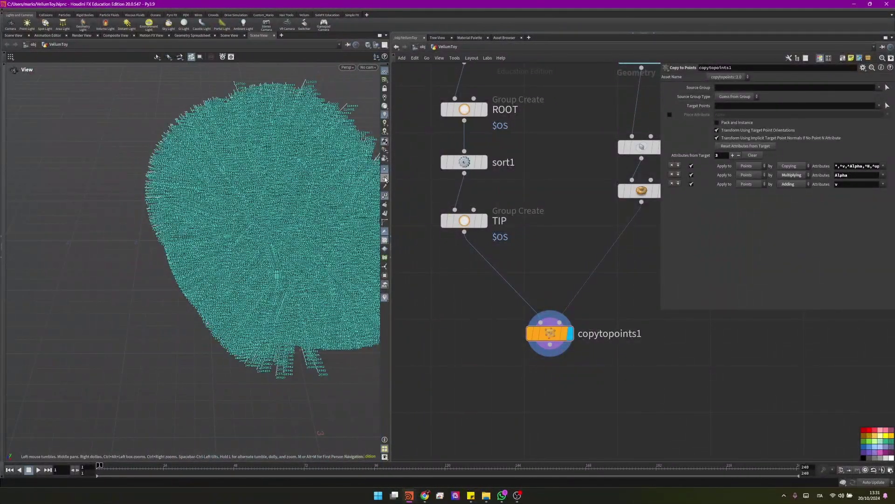
click(385, 195)
drag(266, 212, 243, 224)
Add a Mask by Feature node after remesh1, display it and hide the point markers in the viewport
middle_drag(665, 194, 527, 227)
click(526, 224)
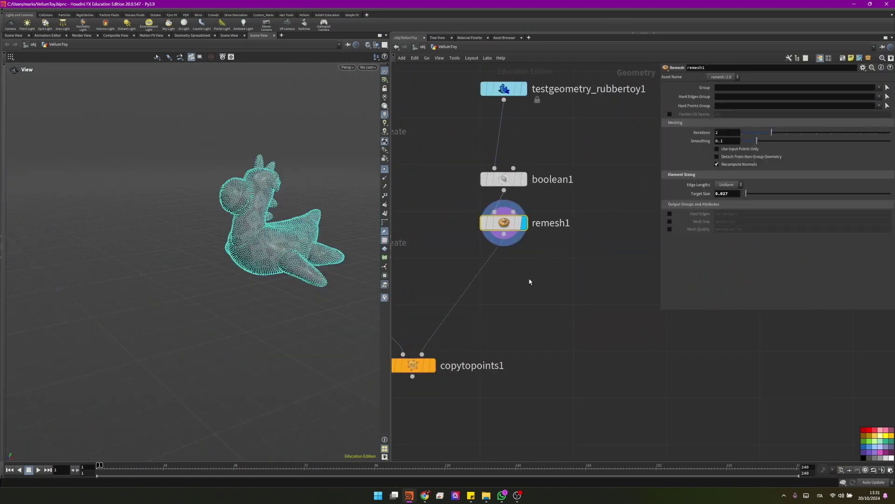
key(Tab)
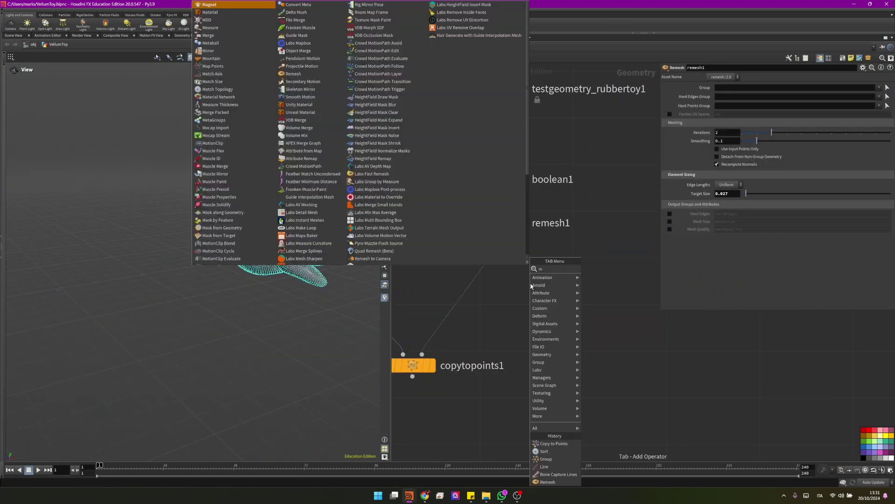
click(616, 262)
click(385, 170)
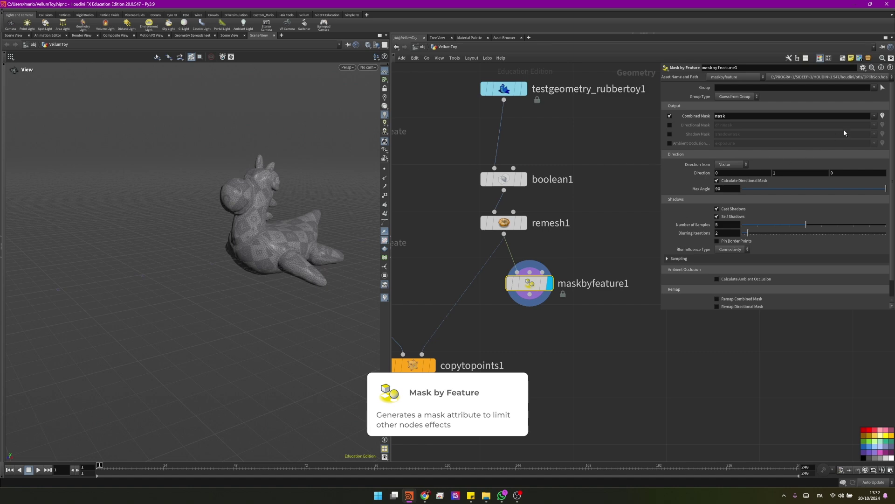
Visualize the combined mask on the toy and reduce the directional mask's Max Angle to about 55.5
click(883, 117)
drag(243, 242, 168, 245)
drag(869, 186, 823, 188)
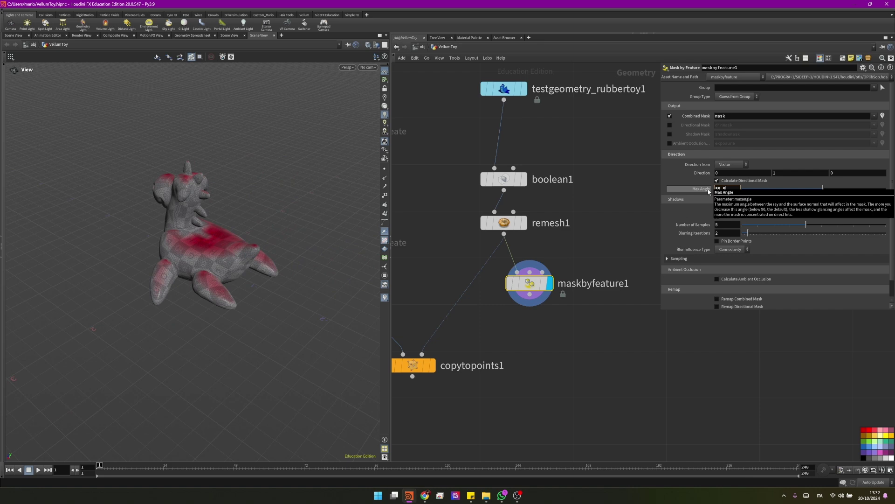
Add a Scatter node below maskbyfeature1, feed it the masked toy and display the scattered points
middle_drag(555, 285, 549, 263)
key(Tab)
text(scatt)
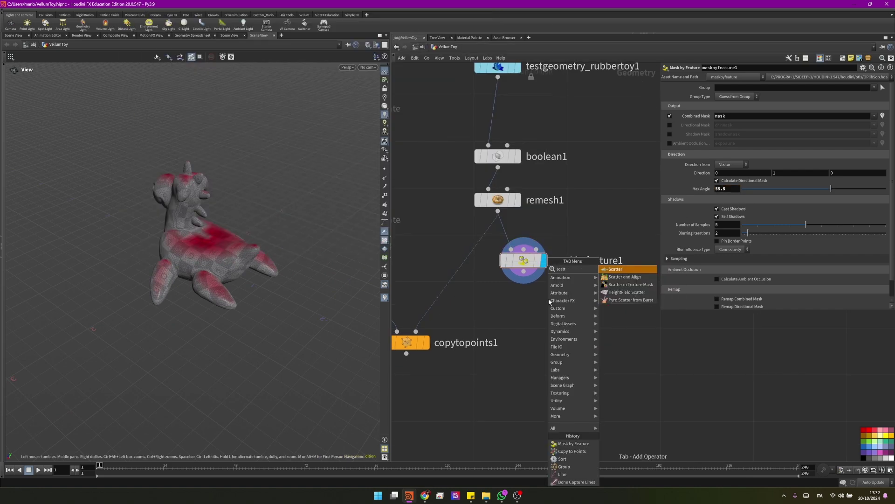
key(Return)
click(549, 299)
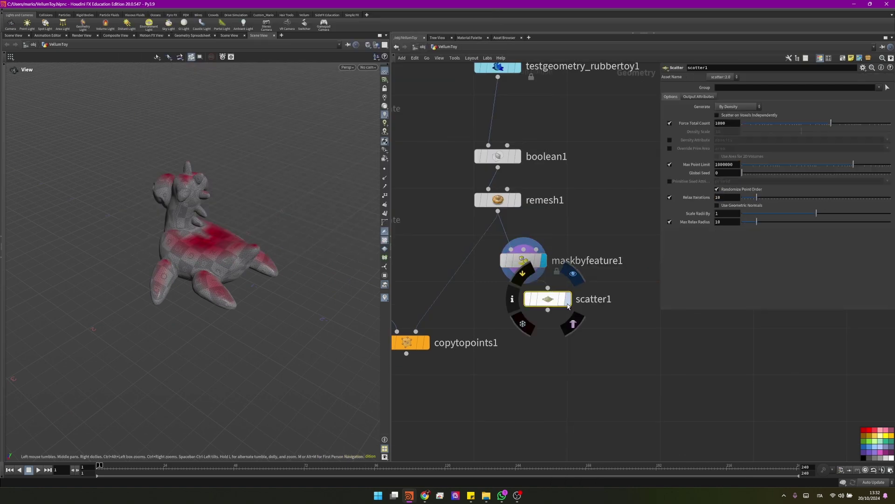
click(568, 299)
drag(548, 300, 539, 308)
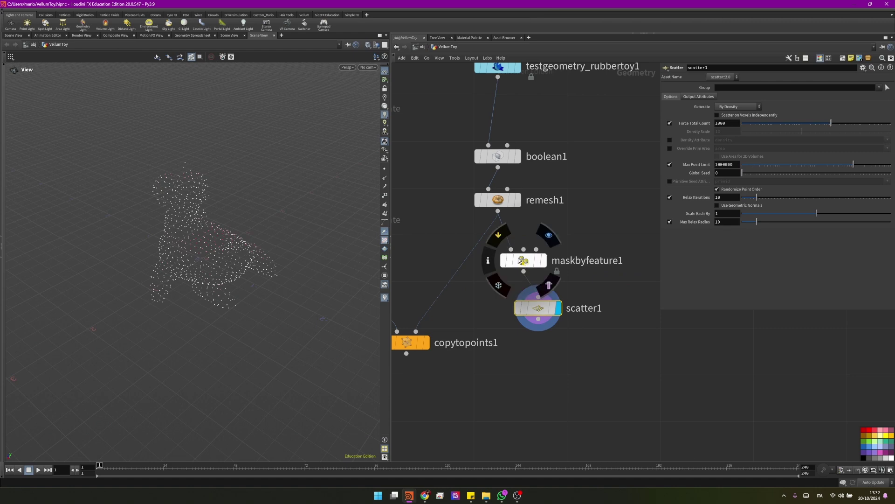
Set the Scatter node's density attribute to mask, its forced total count to 20 and its global seed to 25
click(670, 140)
text(mask)
key(Return)
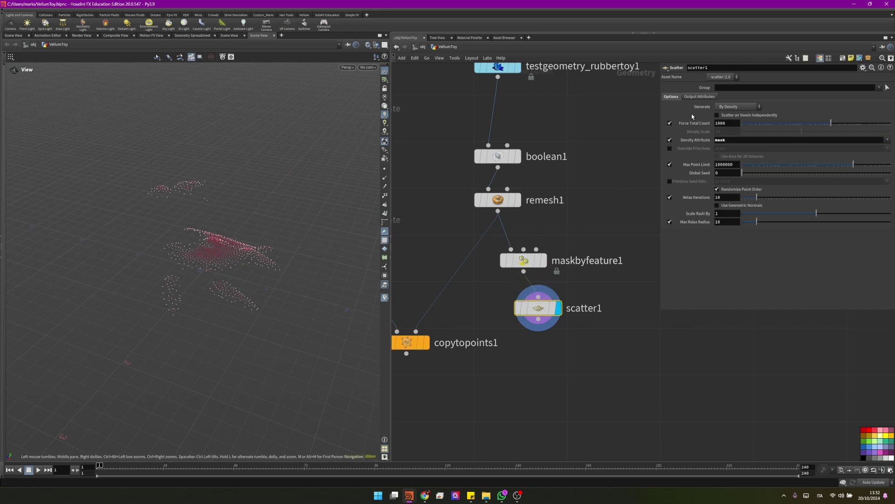
click(723, 123)
text(20)
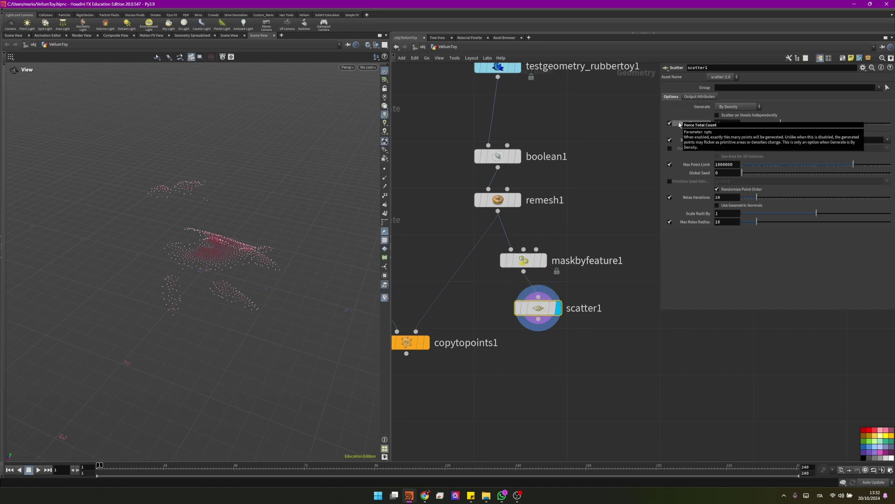
key(Return)
click(720, 172)
text(2)
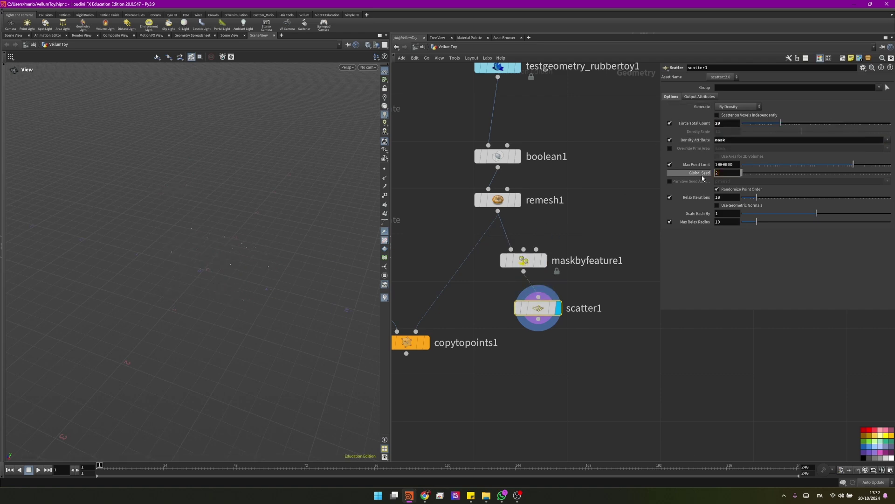
text(5)
key(Return)
Replace remesh1 with scatter1 as the target points of copytopoints1 and display the copied strings
scroll(657, 188, down, 2)
click(495, 296)
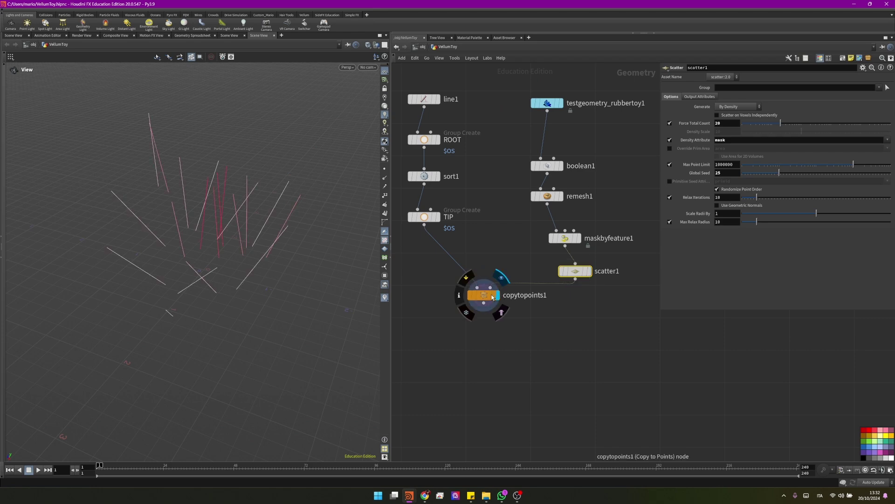
middle_drag(502, 348, 509, 307)
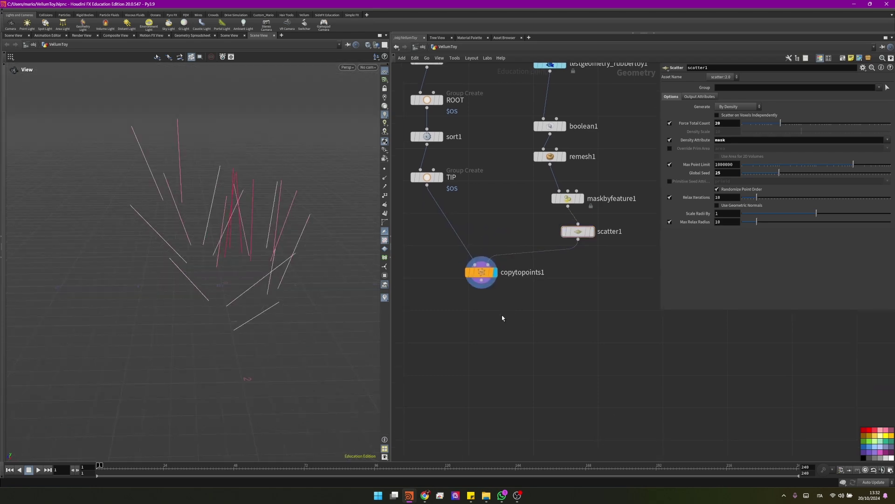
Add a Merge node that combines copytopoints1 with remesh1, and display the merged result
key(Tab)
text(merge)
key(Return)
click(503, 314)
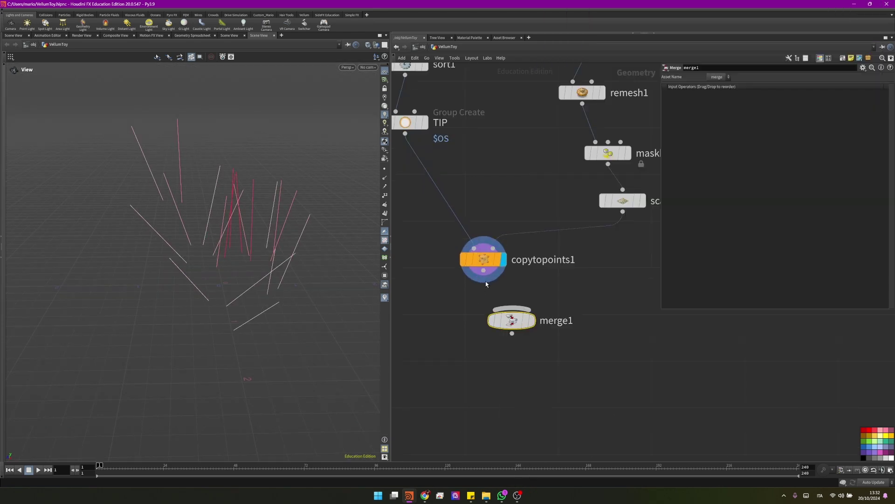
scroll(553, 247, down, 3)
scroll(553, 246, up, 4)
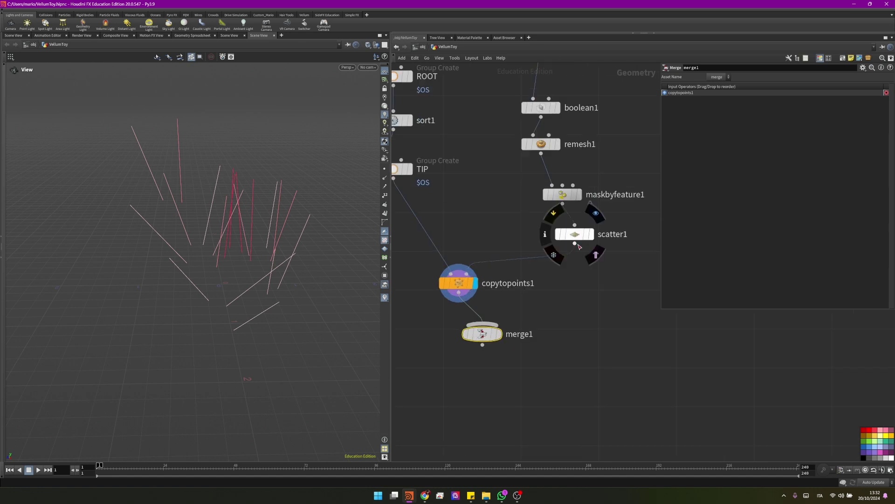
scroll(555, 205, down, 2)
drag(553, 203, 504, 354)
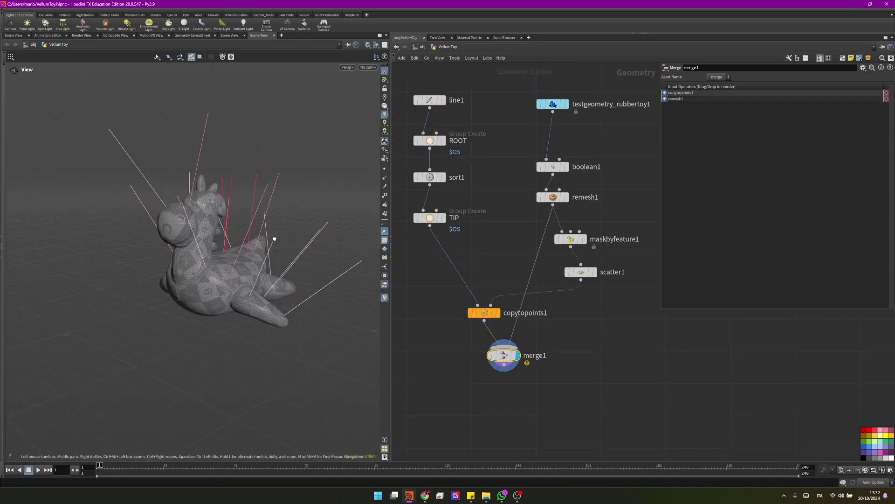
Move the Merge node clear of the copy node and inspect the strings around the toy
drag(274, 236, 303, 233)
scroll(531, 307, down, 2)
drag(531, 306, 478, 281)
scroll(540, 268, up, 2)
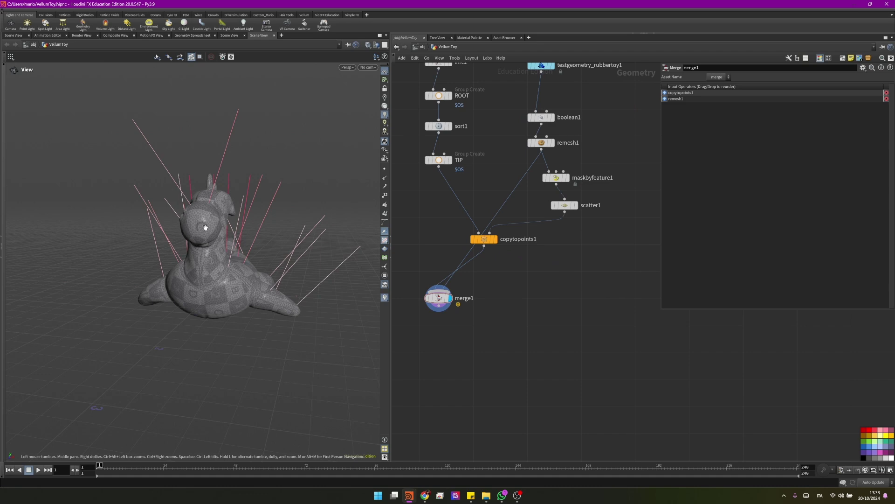
drag(205, 227, 271, 228)
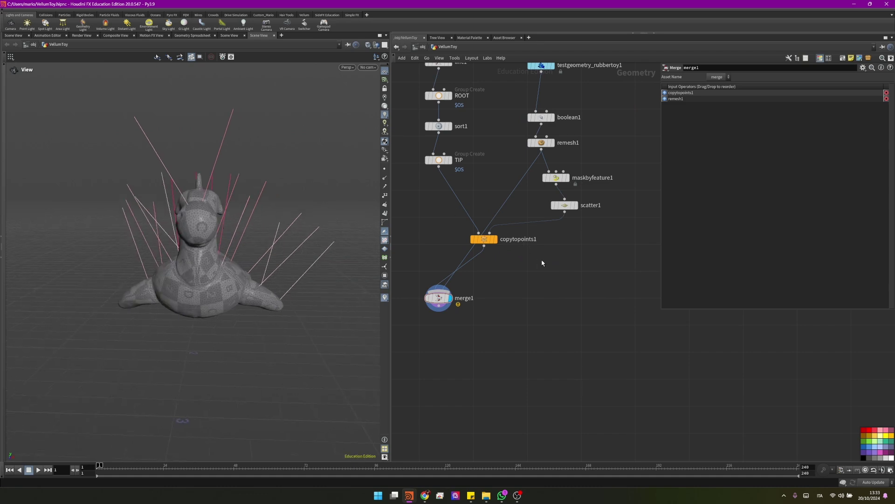
Add an Attribute Randomize node below scatter1 and set its attribute name to pscale
key(Tab)
text(atra)
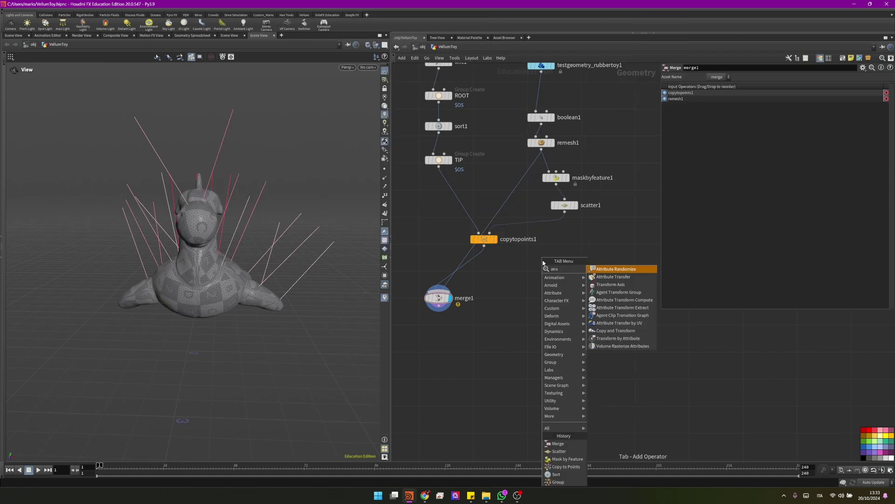
key(Return)
scroll(543, 264, up, 2)
text(p)
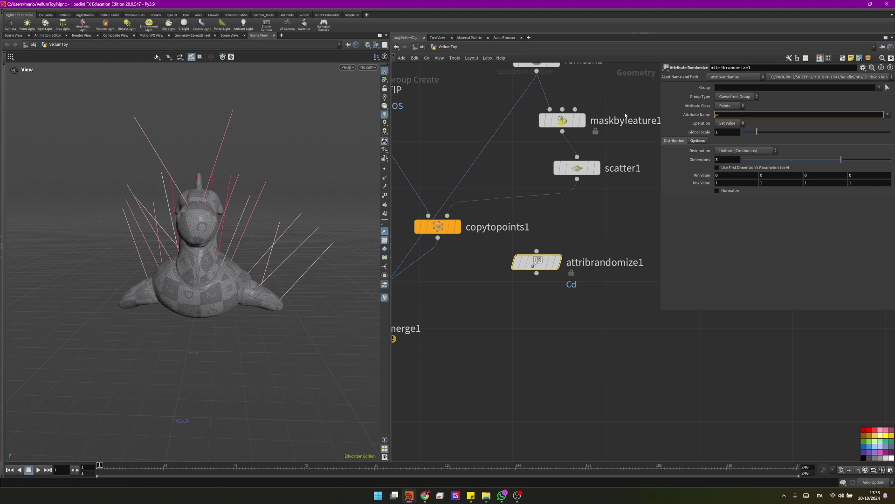
text(scale)
key(Return)
Set the pscale minimum to 0.9 and maximum to 1.5, and insert the node between scatter1 and copytopoints1
click(731, 175)
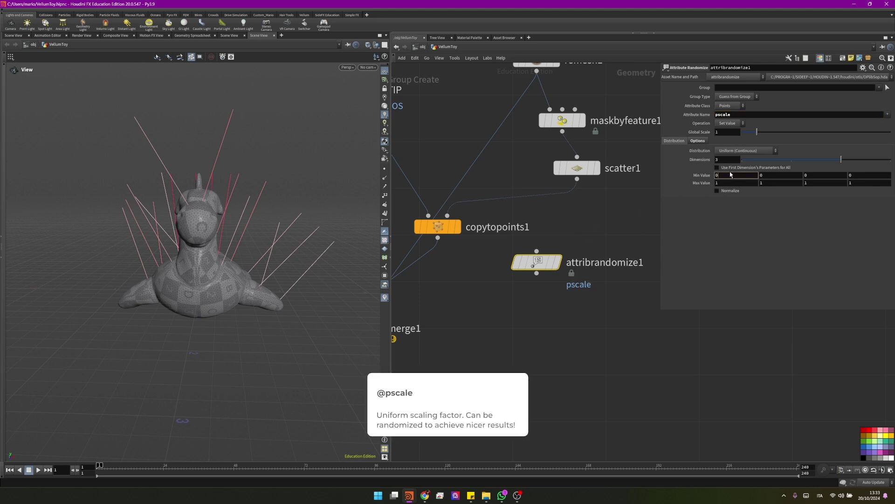
click(727, 184)
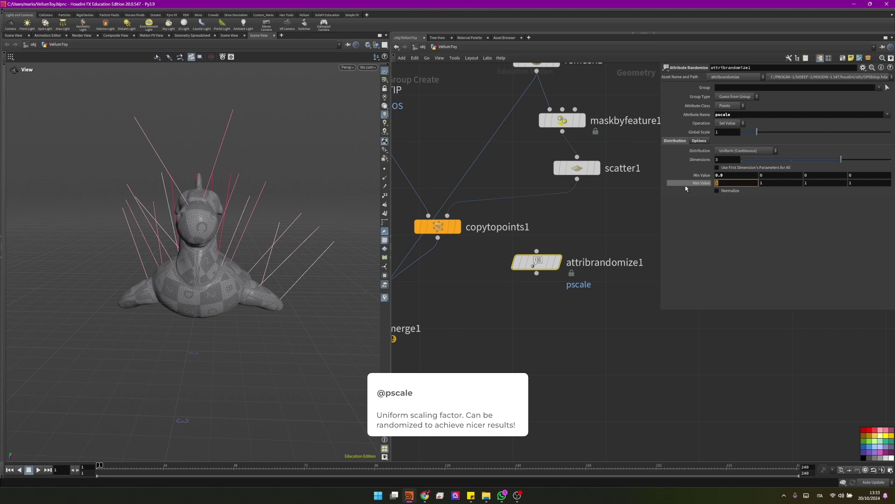
text(1.5)
drag(536, 262, 537, 235)
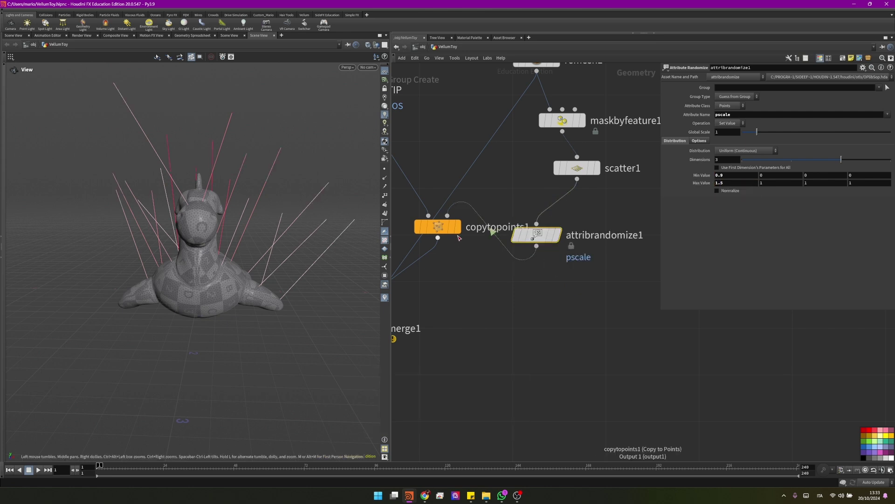
mouse_move(515, 237)
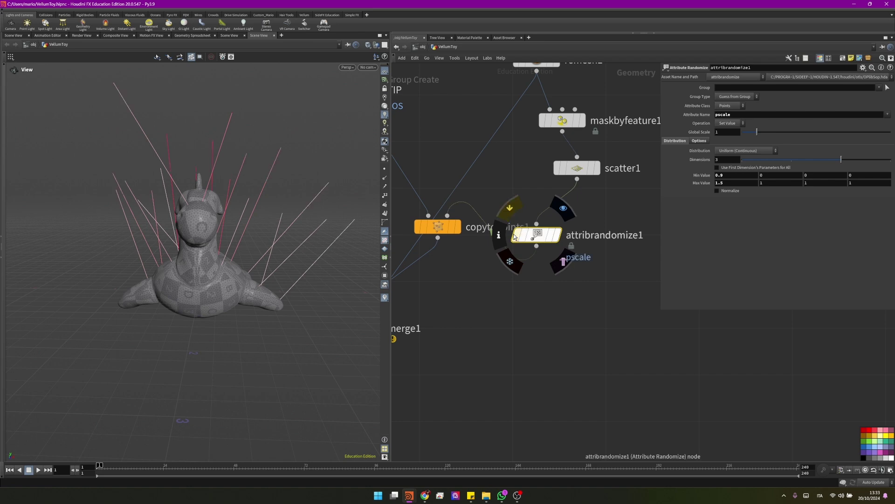
Add a Sphere node beside the string branch, display it and change its primitive type to Polygon
scroll(504, 317, down, 5)
middle_drag(461, 263, 453, 259)
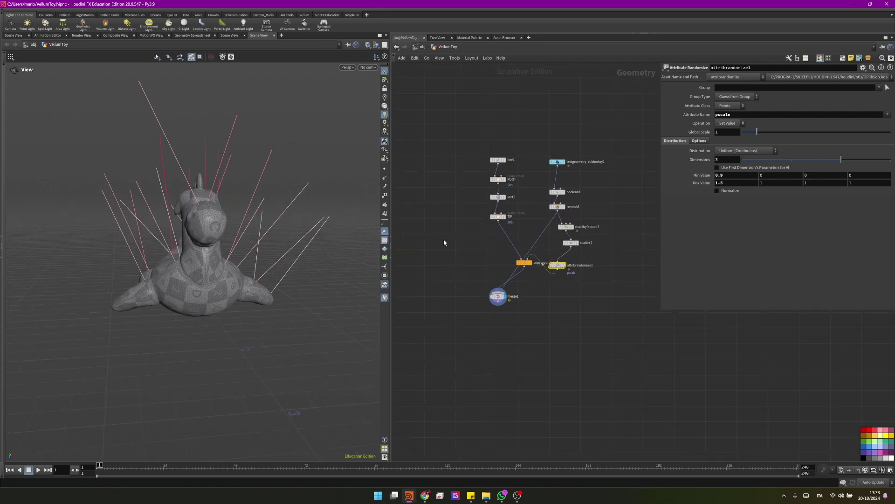
key(Tab)
text(sphere)
key(Return)
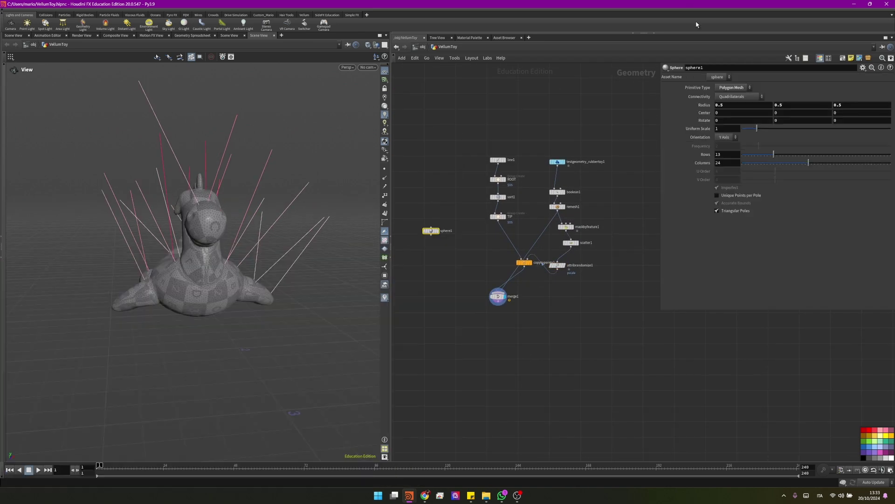
scroll(448, 231, up, 4)
click(421, 232)
click(732, 87)
click(730, 81)
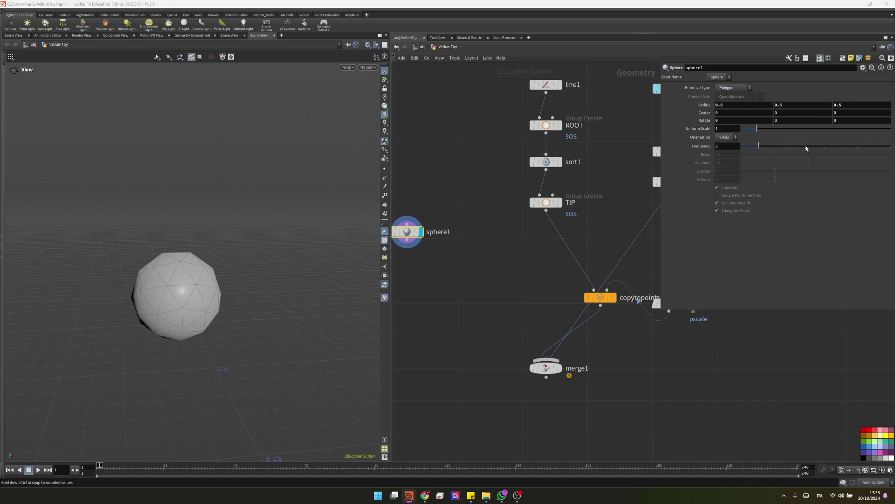
Set the sphere's frequency to 7, its Y radius to 0.7 and its uniform scale to 0.32
drag(759, 146, 845, 149)
click(794, 104)
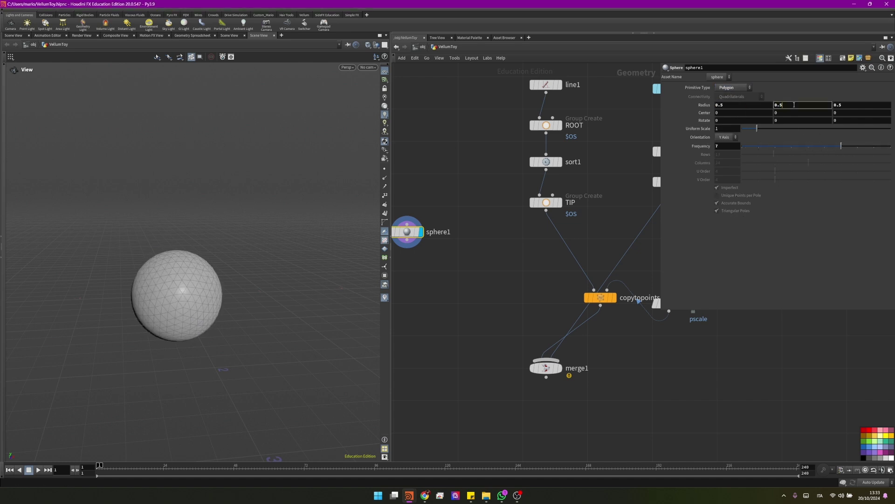
key(Return)
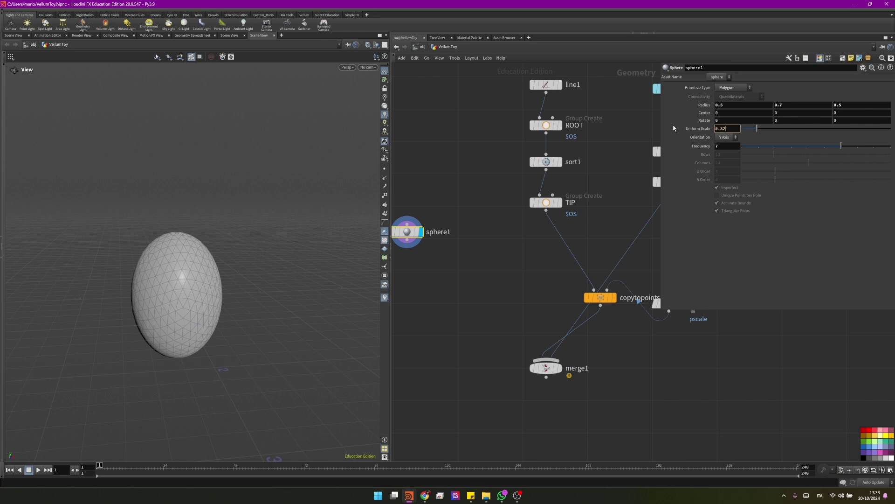
key(Return)
Add a second Copy to Points node with sphere1 as its geometry and place it lower in the network
scroll(507, 260, up, 2)
key(Tab)
text(copy to points)
key(Return)
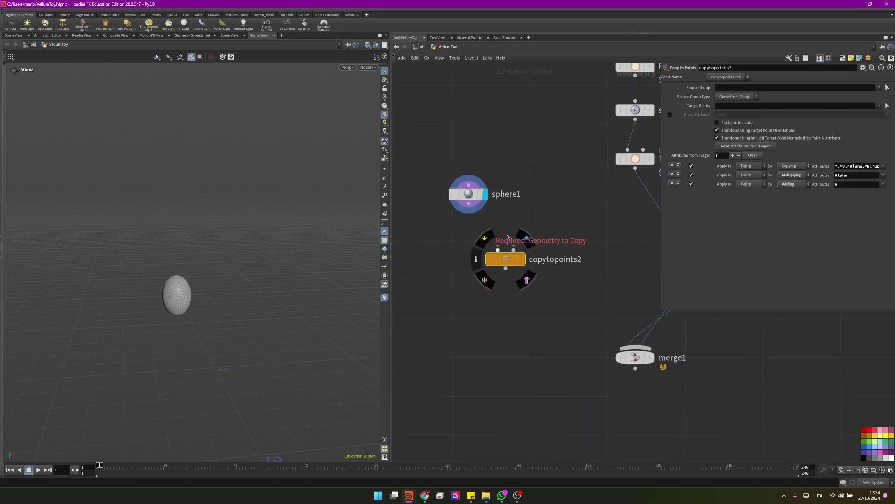
click(506, 257)
drag(468, 204, 498, 249)
scroll(591, 284, down, 2)
middle_drag(591, 285, 513, 200)
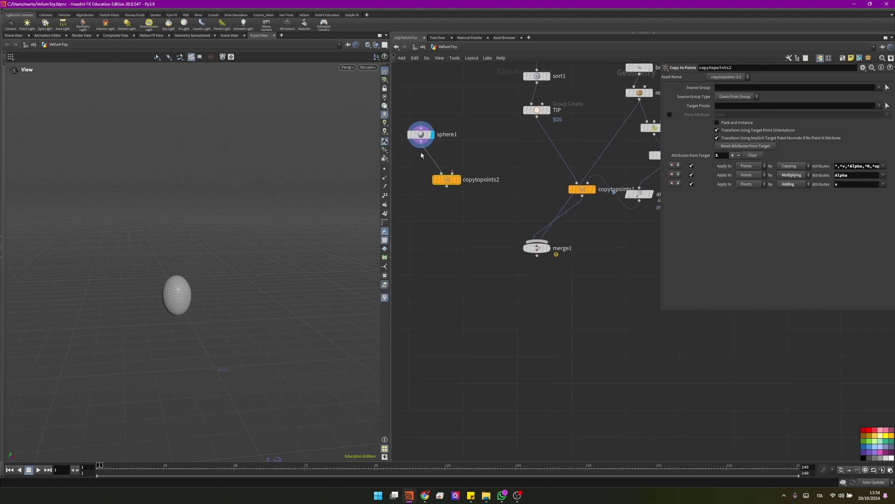
drag(445, 178, 470, 209)
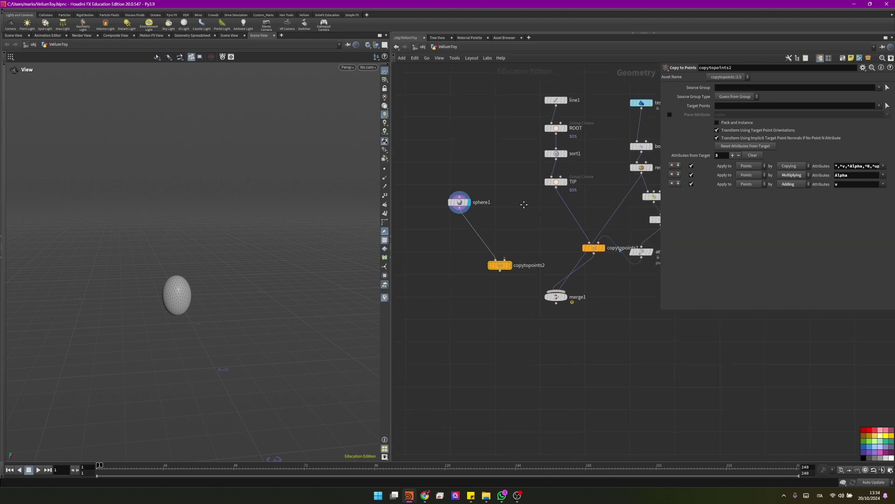
Add a Blast node fed by copytopoints1 and set its group to TIP
key(Tab)
click(536, 204)
click(537, 196)
click(562, 255)
drag(496, 267, 501, 290)
click(880, 86)
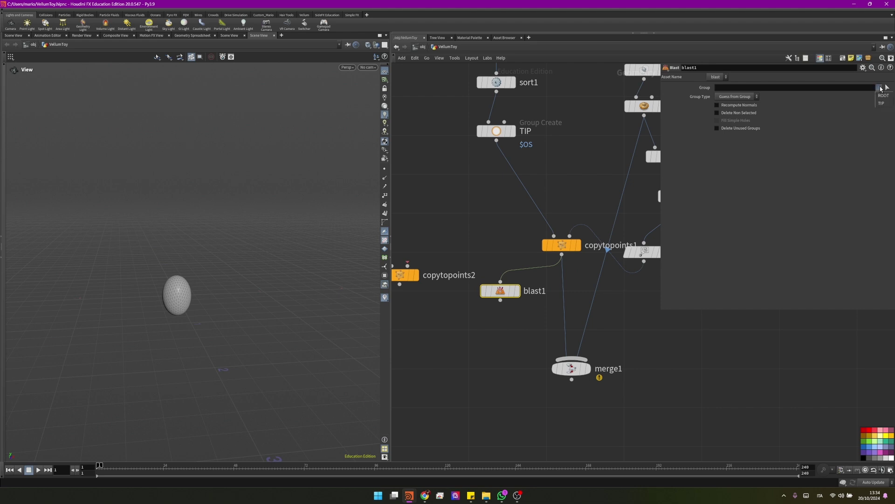
click(884, 103)
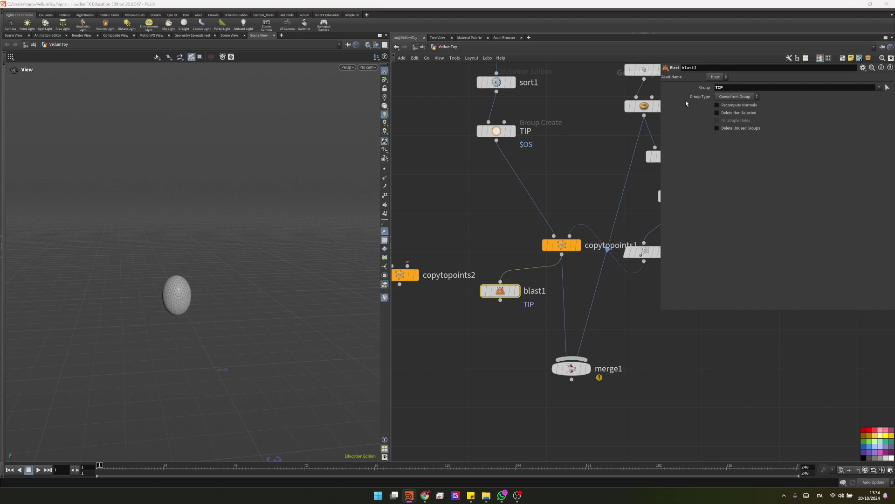
Display blast1, enable Delete Non Selected so only the TIP points are kept, and place the node beside copytopoints2
click(518, 290)
drag(504, 295, 480, 240)
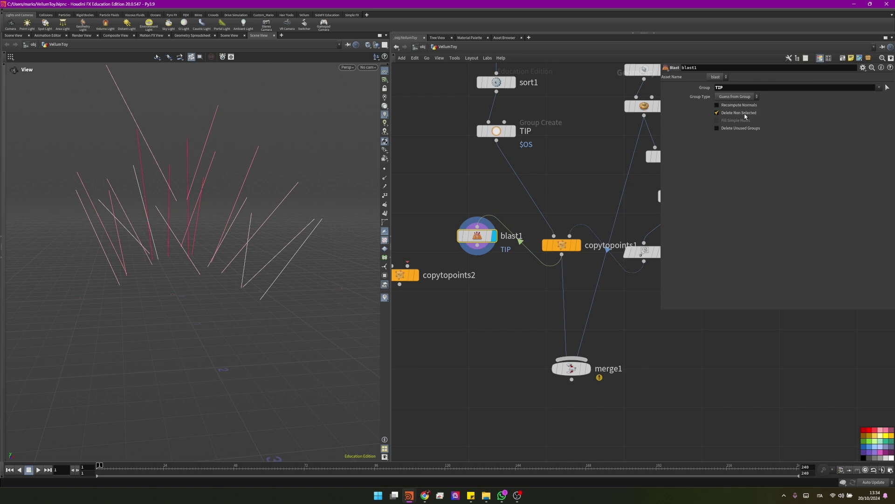
scroll(577, 248, up, 2)
drag(527, 239, 545, 294)
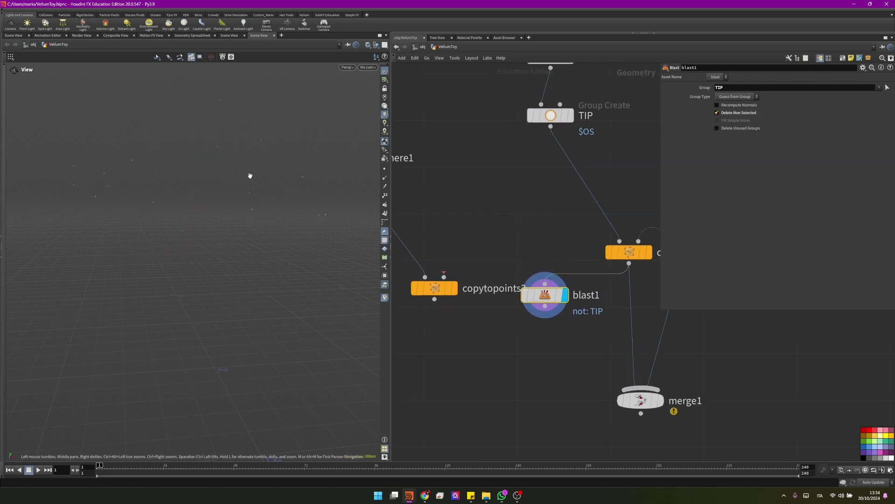
Feed blast1 into copytopoints2 as its target points and display the copied spheres
scroll(489, 292, down, 3)
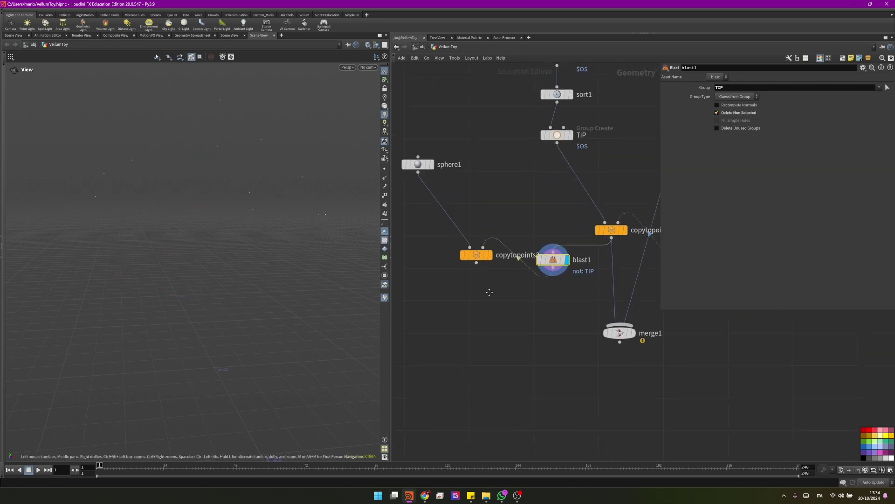
scroll(489, 292, down, 2)
click(504, 246)
scroll(565, 281, down, 3)
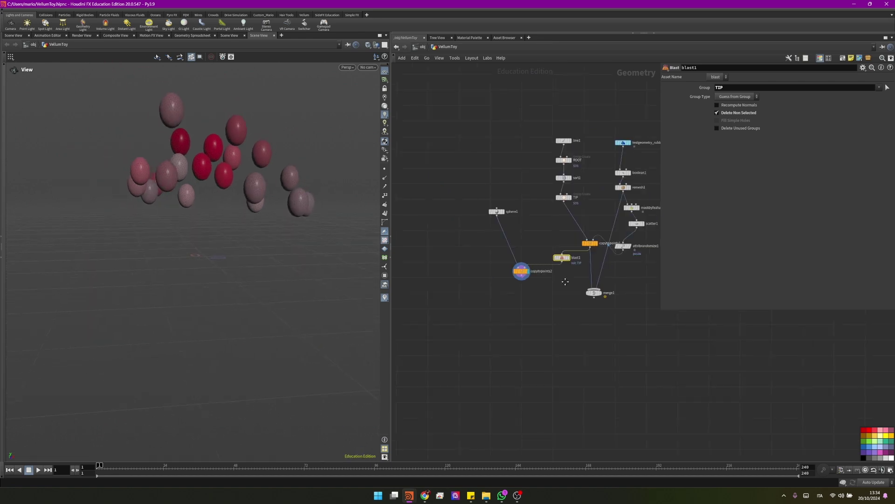
Turn off the viewport visualization of the combined mask on maskbyfeature1
middle_drag(565, 282, 537, 281)
scroll(603, 207, up, 5)
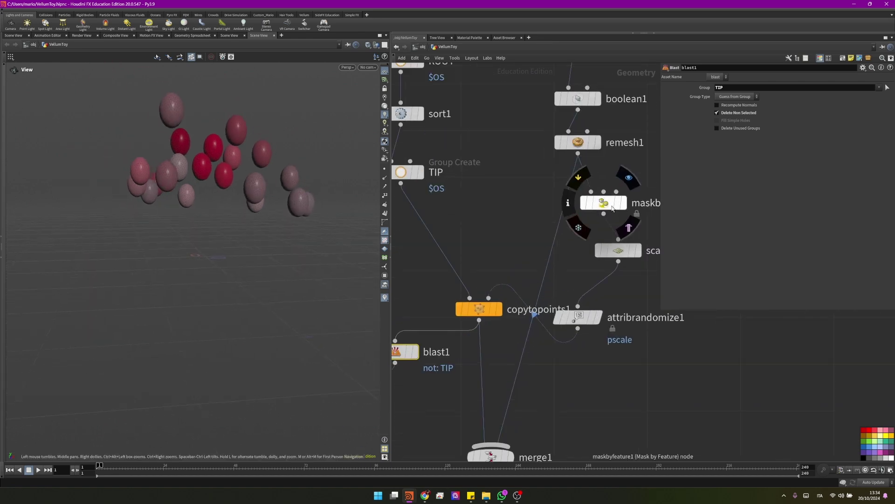
click(603, 202)
click(880, 116)
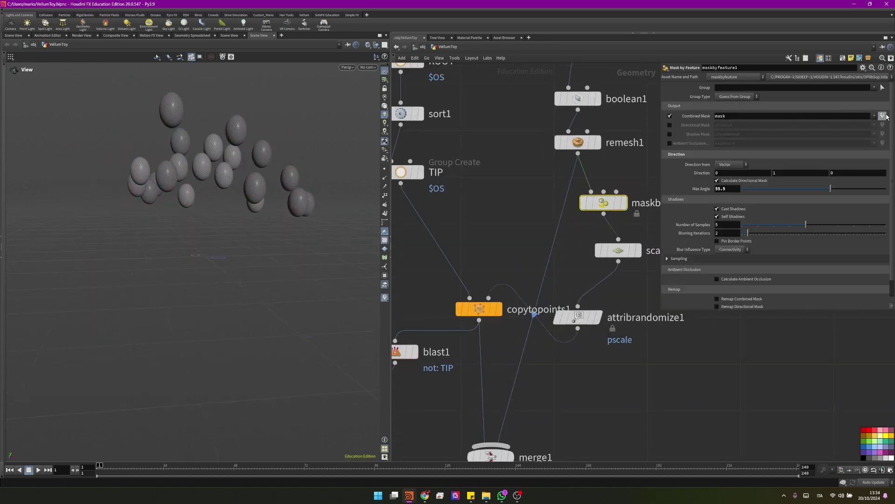
scroll(509, 284, down, 5)
scroll(412, 404, up, 3)
Connect copytopoints2 to merge1 and display the merged toy, strings and balloons
click(442, 267)
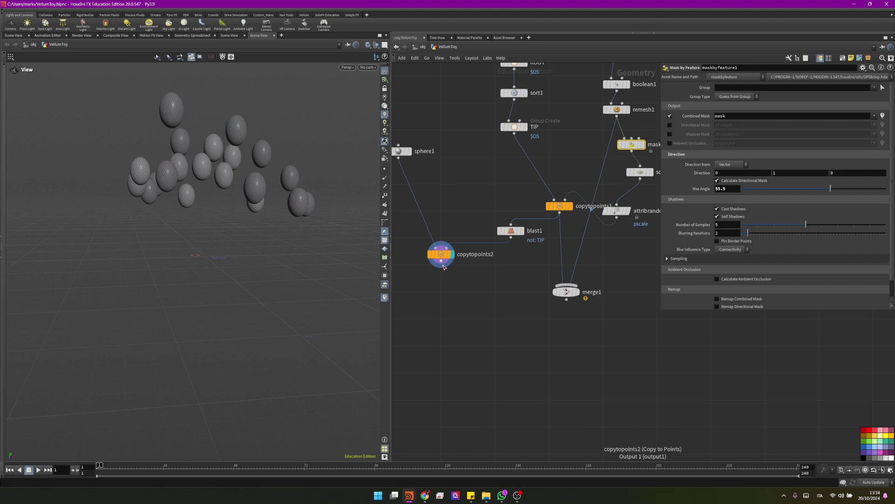
click(565, 286)
click(578, 291)
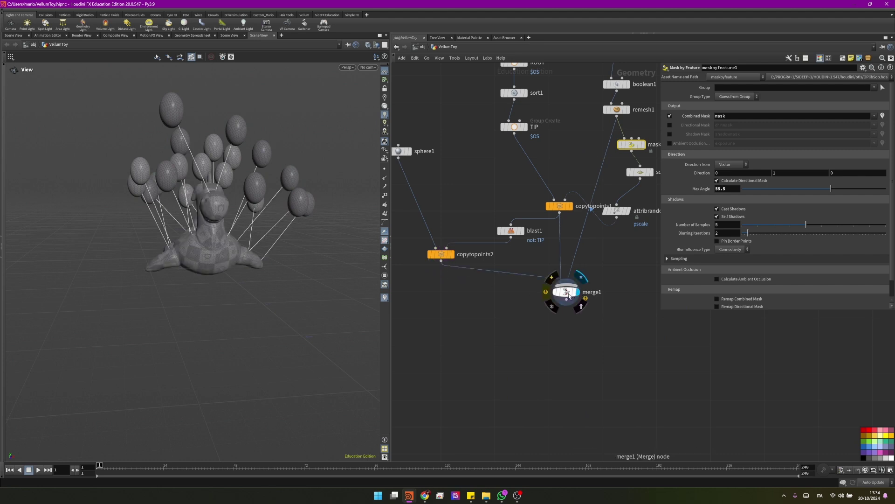
Remove the N exclusion from the attributes that copytopoints1 copies from its target points
drag(355, 210, 200, 194)
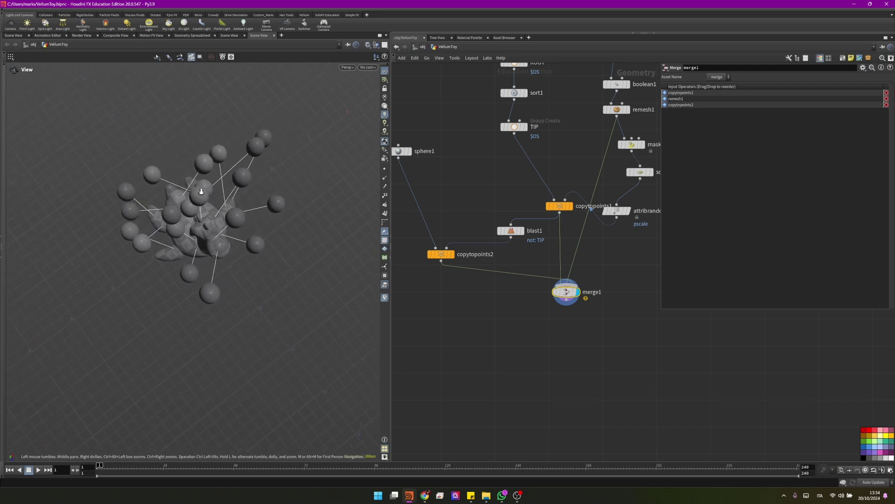
right_drag(200, 194, 132, 306)
drag(132, 306, 167, 271)
right_drag(168, 270, 125, 234)
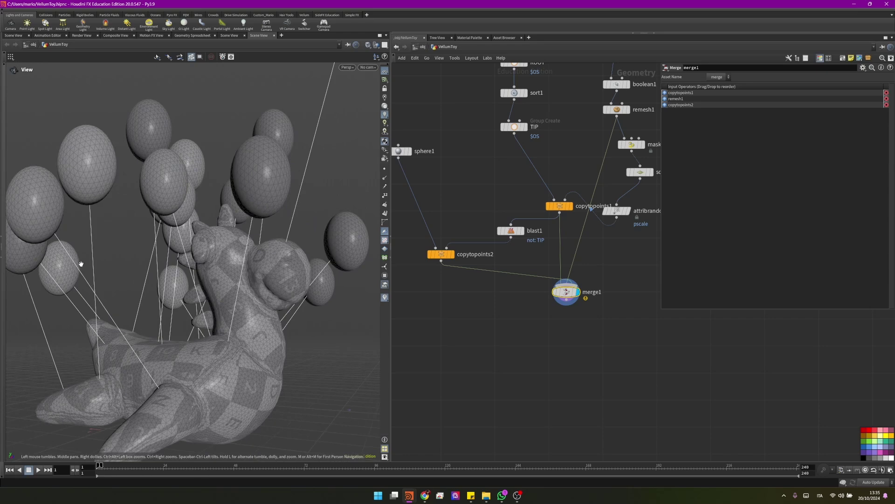
scroll(560, 206, up, 3)
click(560, 206)
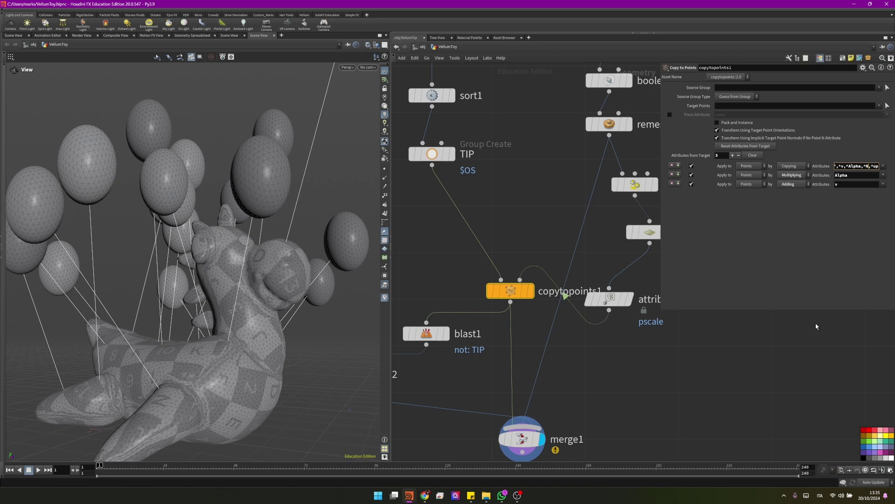
key(BackSpace)
key(BackSpace)
key(BackSpace)
key(Return)
scroll(90, 124, down, 3)
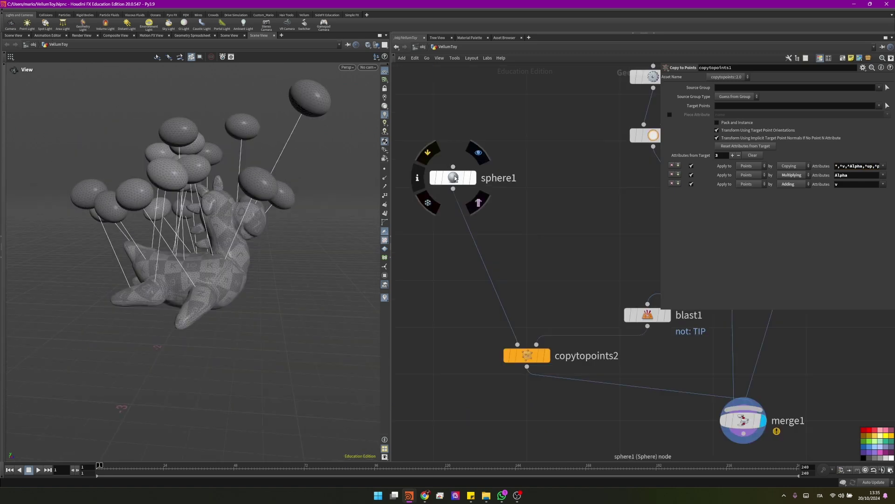
Set sphere1's X rotation to 90 so the balloons line up with their strings
click(454, 177)
click(732, 121)
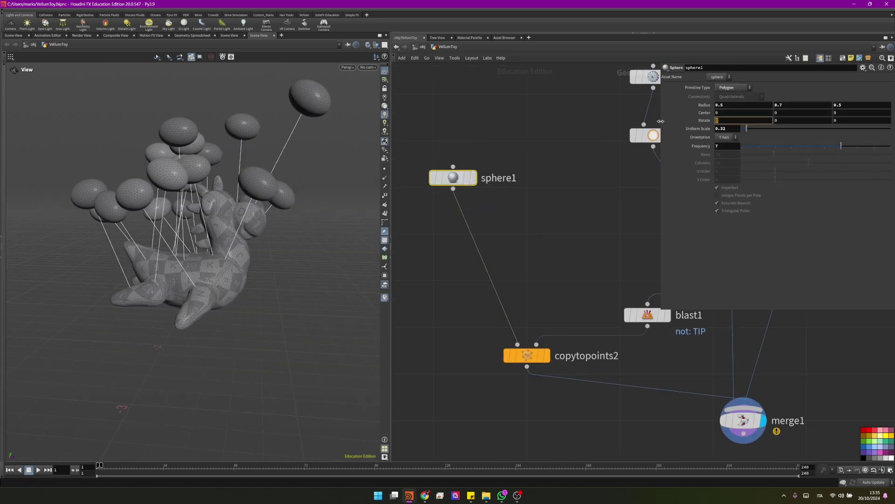
text(90)
key(Return)
drag(210, 154, 196, 196)
scroll(196, 196, down, 3)
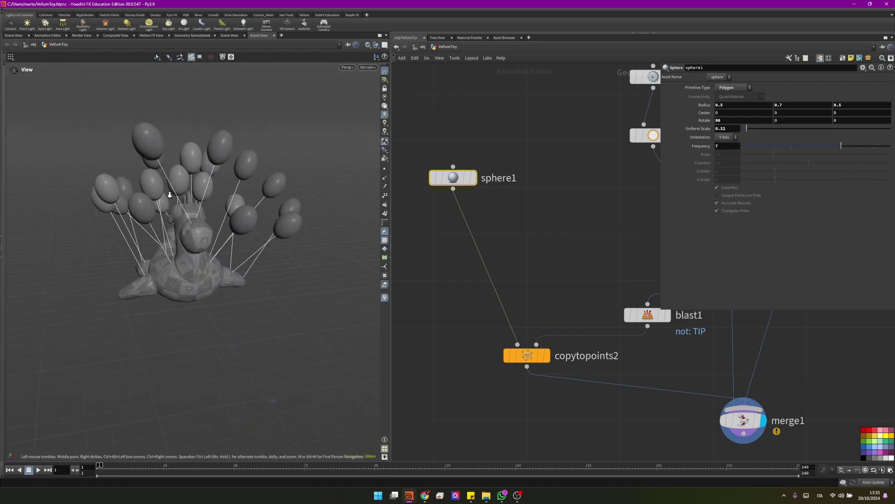
Add an Attribute Wrangle node and insert it between attribrandomize1 and copytopoints1
key(Tab)
key(Return)
click(534, 255)
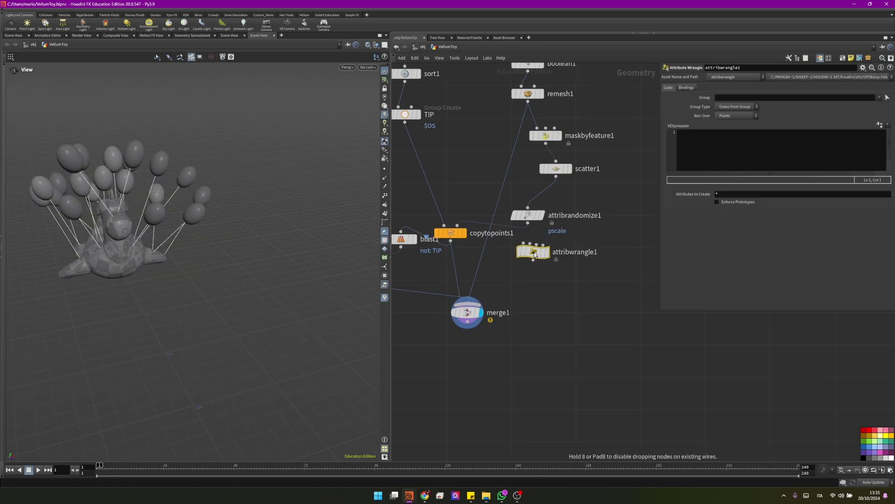
drag(535, 256, 515, 228)
Declare the origin in attribwrangle1's VEX code with the line vector origin = set(0,0,0);
click(766, 142)
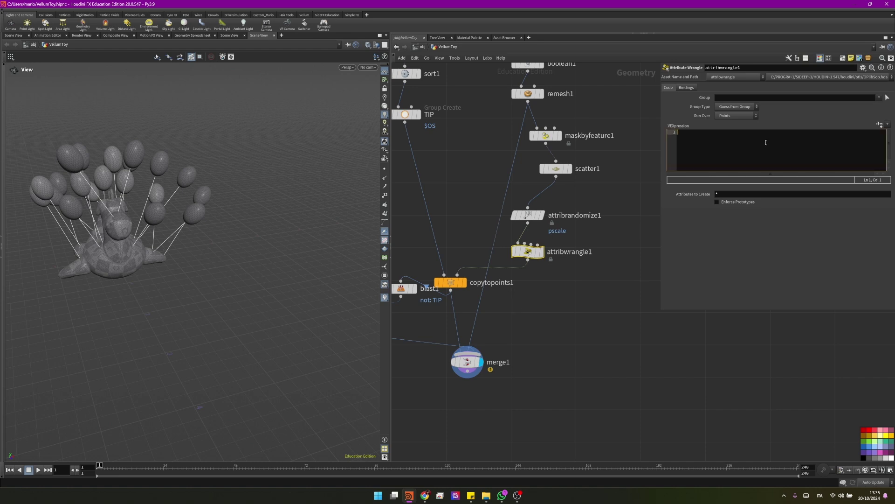
drag(219, 210, 168, 233)
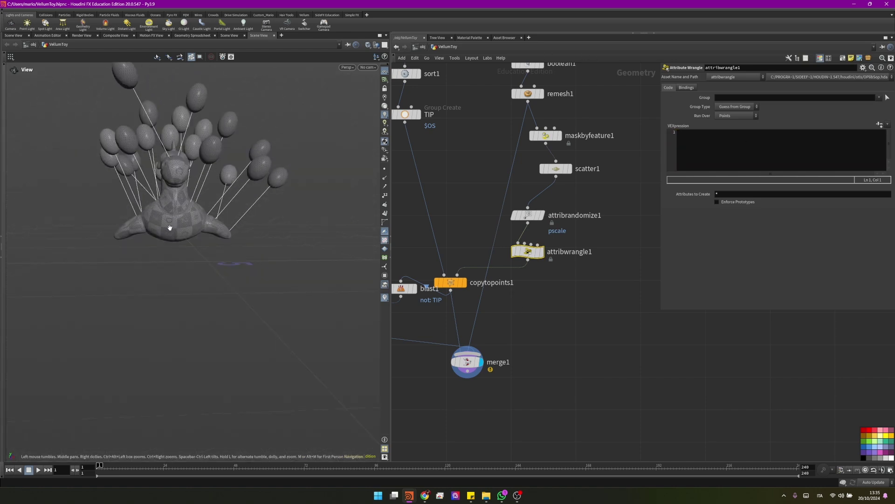
drag(172, 228, 168, 230)
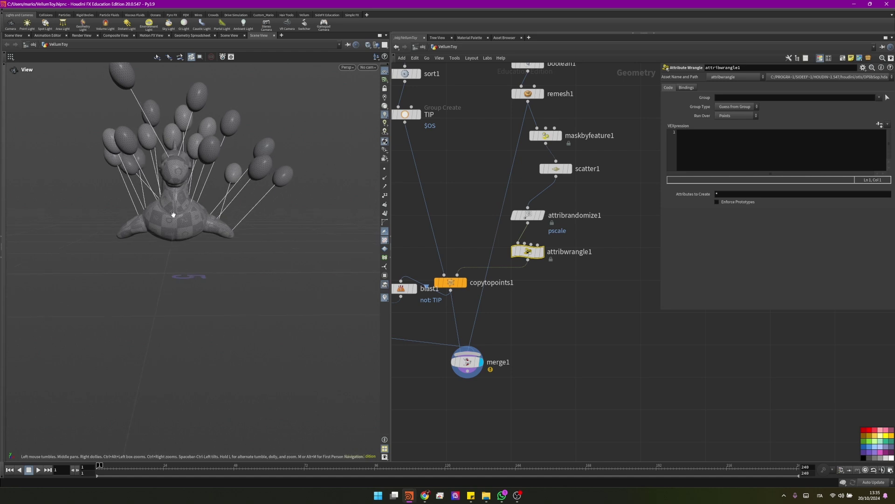
click(711, 144)
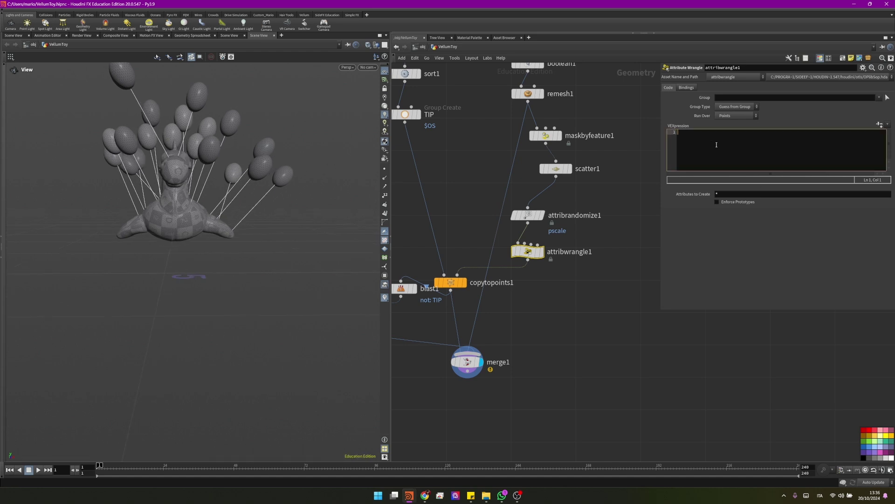
text(vector or)
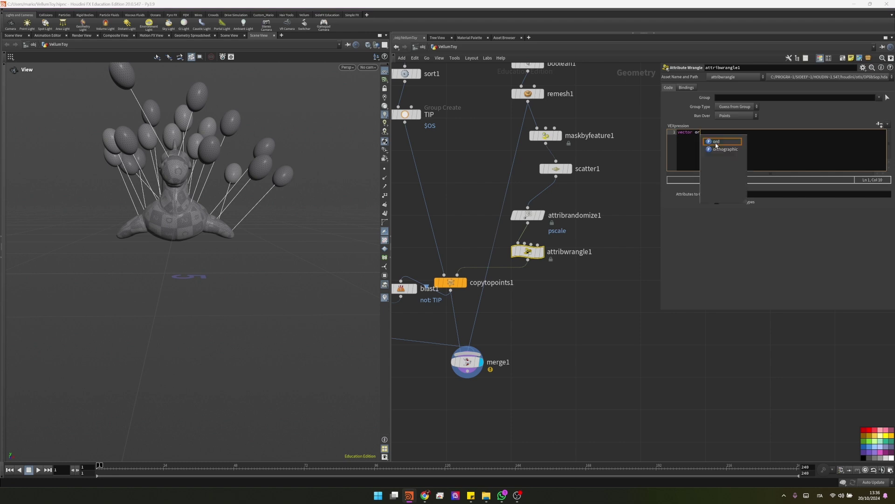
text(igin = set(0,0,0)
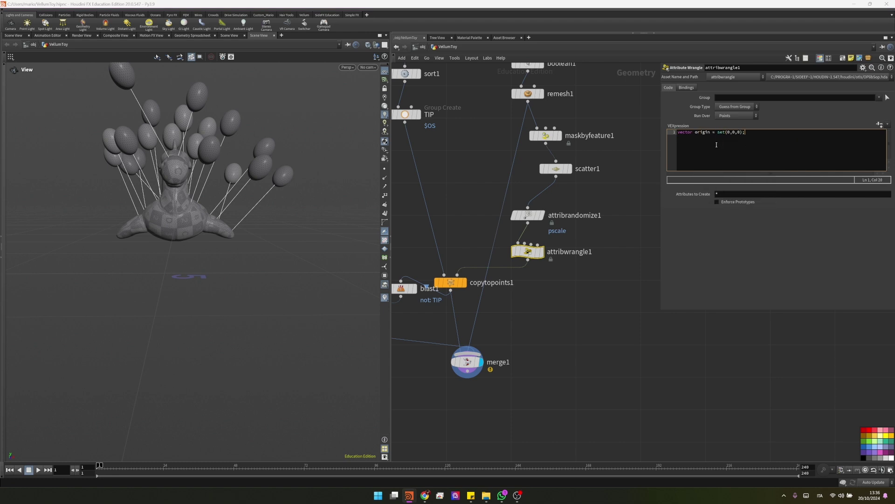
text();)
key(Return)
Add the line @N = normalize(origin + @P); to the wrangle and check the balloon directions around the toy
text(@N = (ori)
click(691, 138)
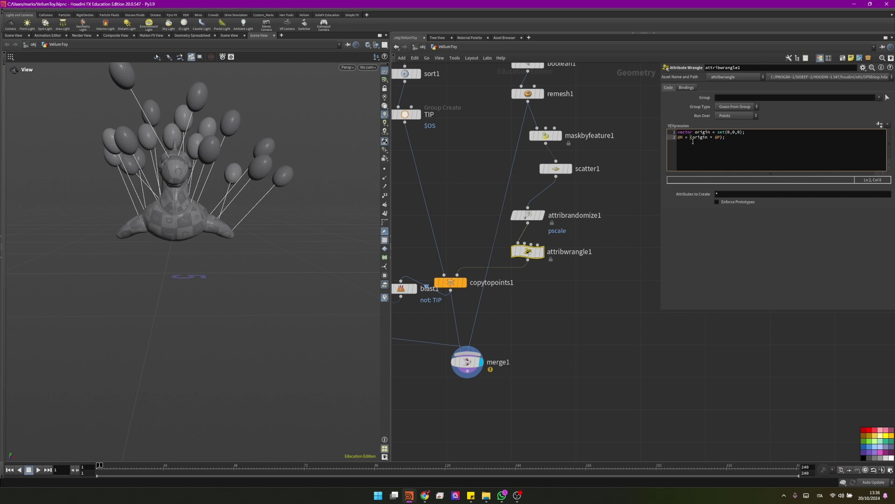
text(normalize)
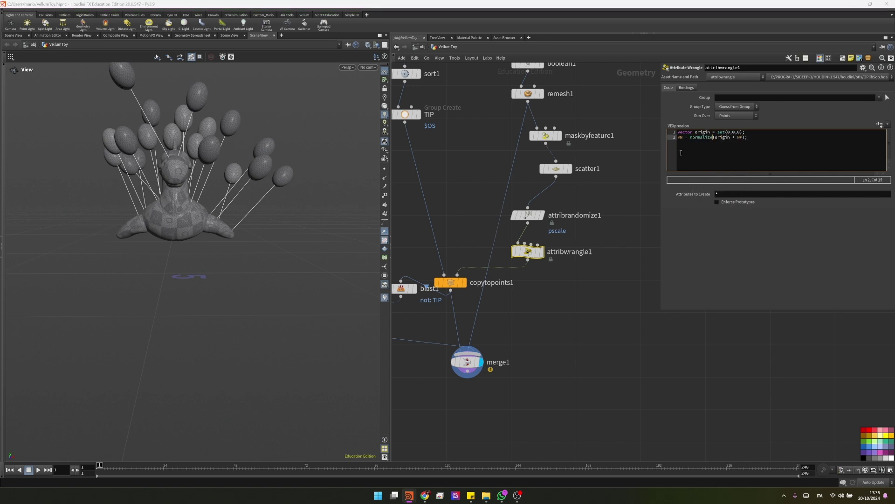
drag(712, 137, 690, 143)
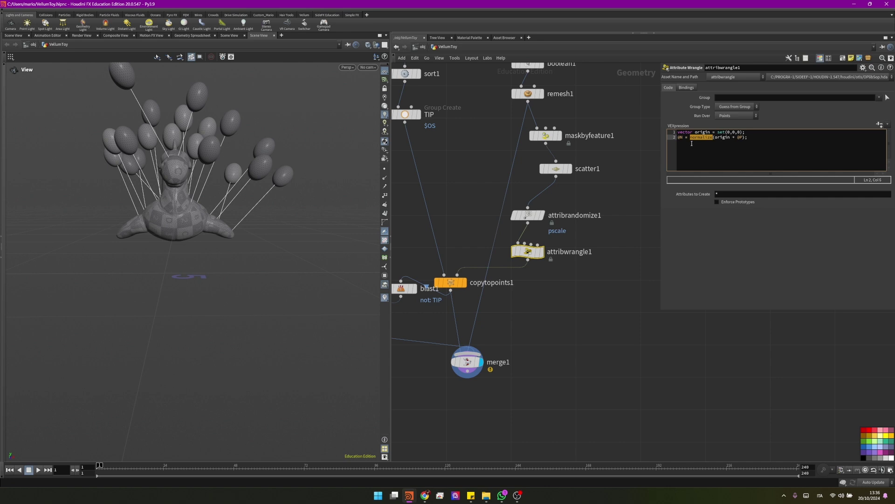
drag(201, 154, 133, 163)
drag(200, 146, 214, 266)
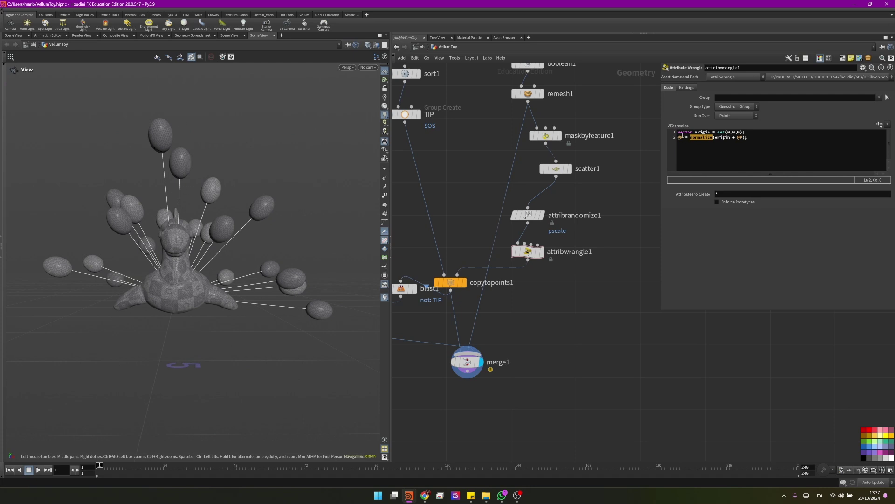
Insert the line vector up = set(0,1,0); above the origin declaration in the wrangle code
click(678, 133)
key(Return)
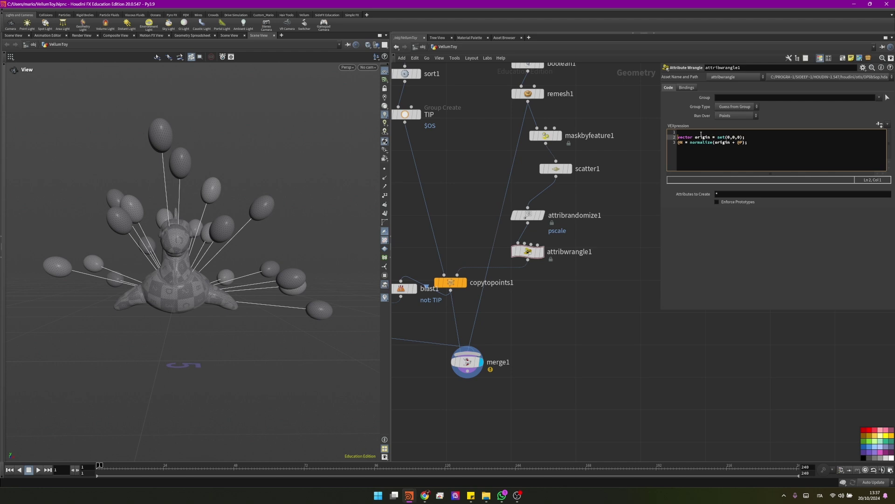
click(701, 133)
text(vector )
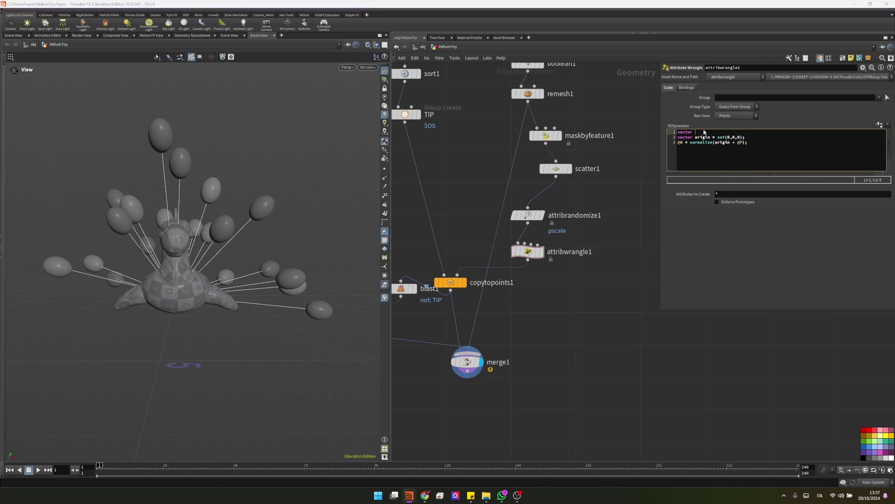
text(up = set)
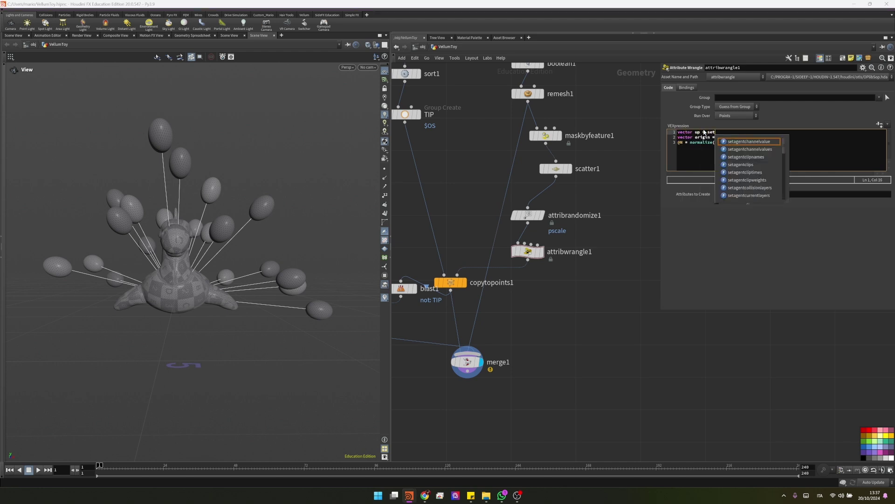
text((0,1,0))
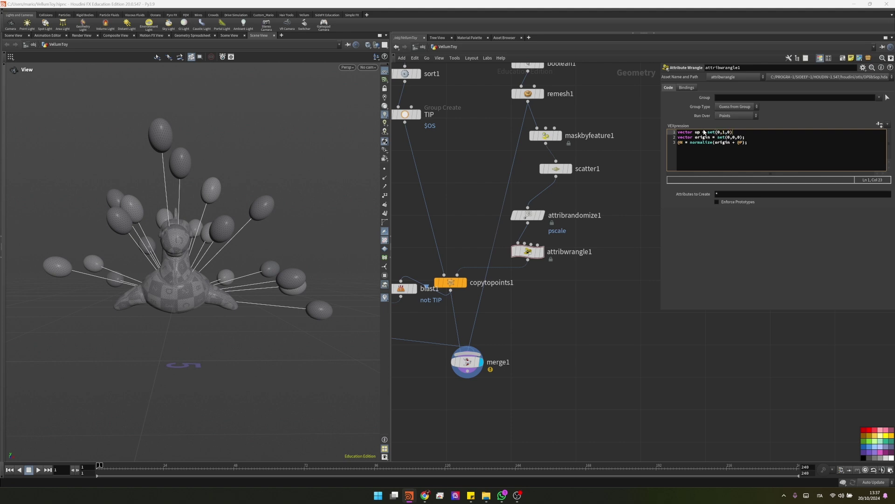
text(;)
Append the line @N = lerp(up, @N, chf("blend")); to the end of the wrangle code
click(757, 144)
key(Return)
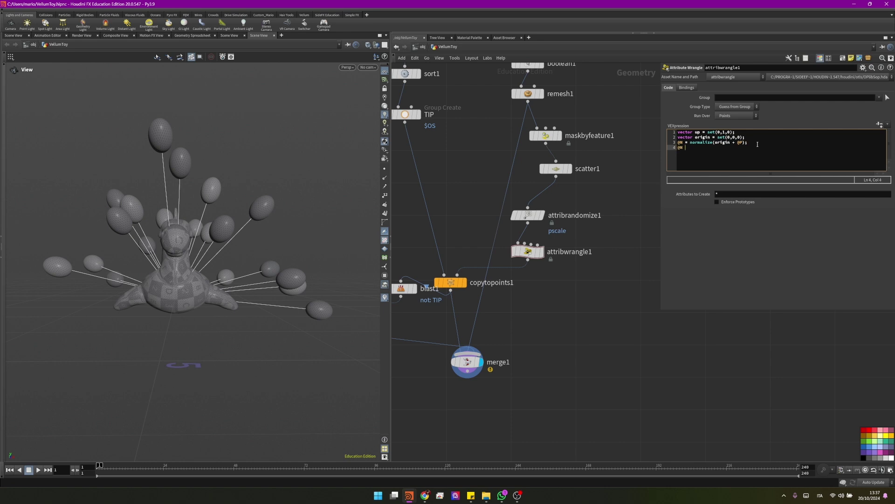
text(@N = lerp)
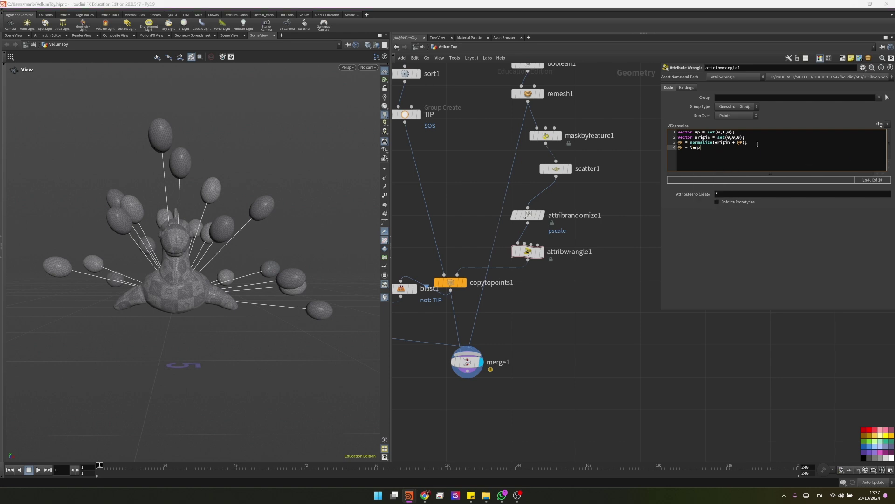
text((up,)
text(@N, ch)
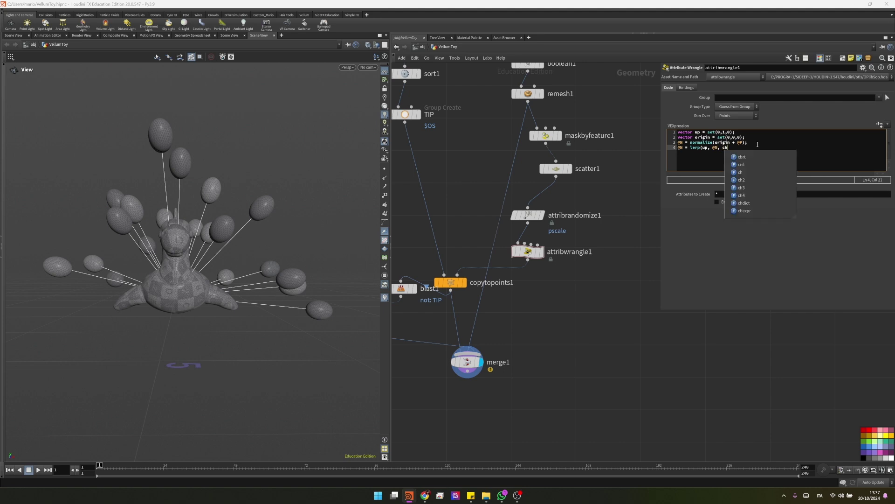
text(f("blend"));)
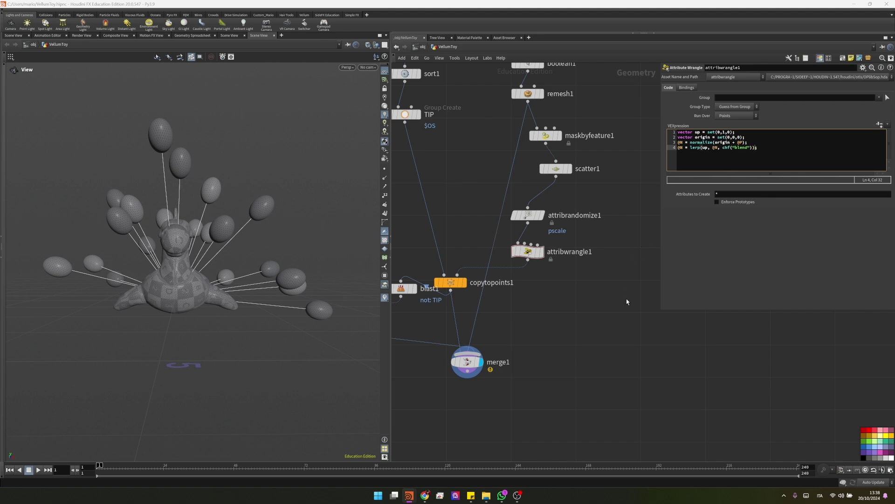
Generate the blend channel parameter from attribwrangle1's VEX code after viewing the balloons from the side
click(626, 298)
drag(166, 168, 187, 192)
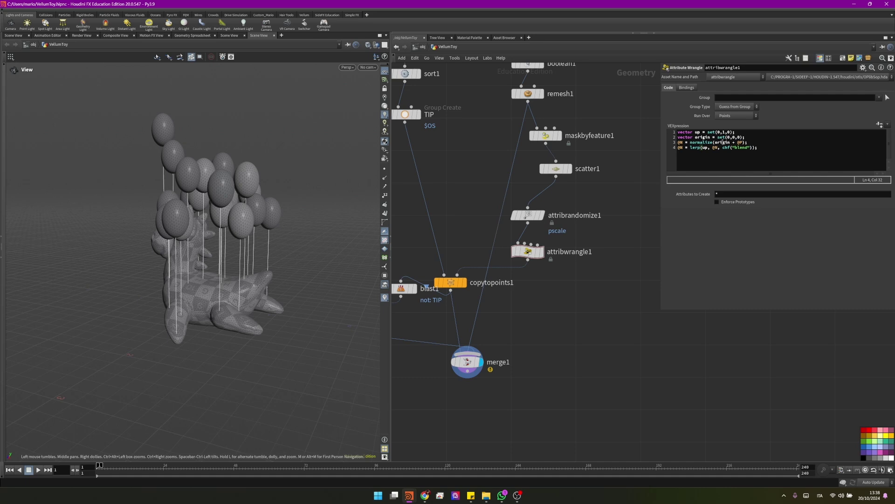
click(880, 124)
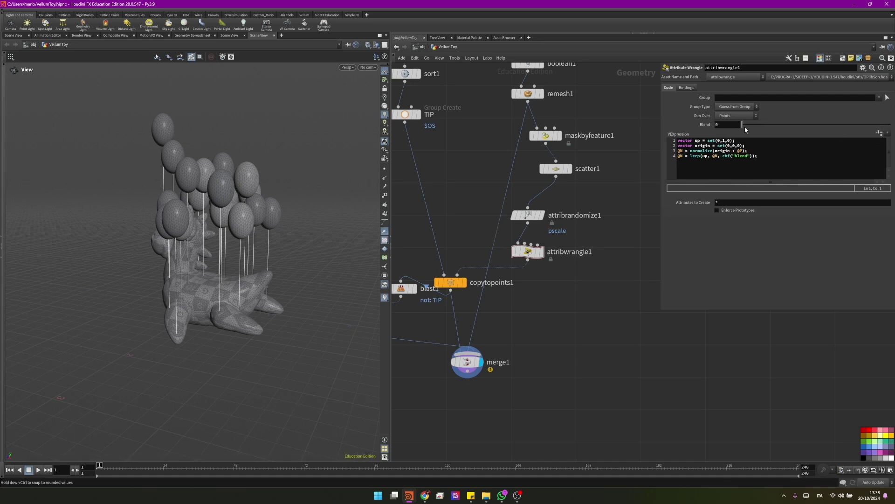
Adjust the wrangle's Blend value to 0.634 while checking how far the balloons and strings fan out from the toy
drag(745, 127, 835, 113)
drag(210, 210, 257, 186)
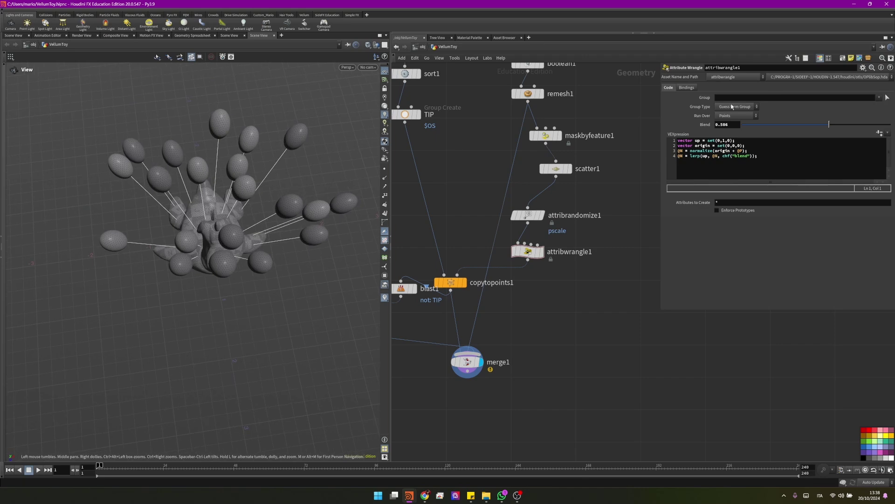
drag(827, 125, 767, 124)
right_drag(223, 238, 317, 279)
drag(768, 124, 836, 124)
scroll(187, 210, down, 10)
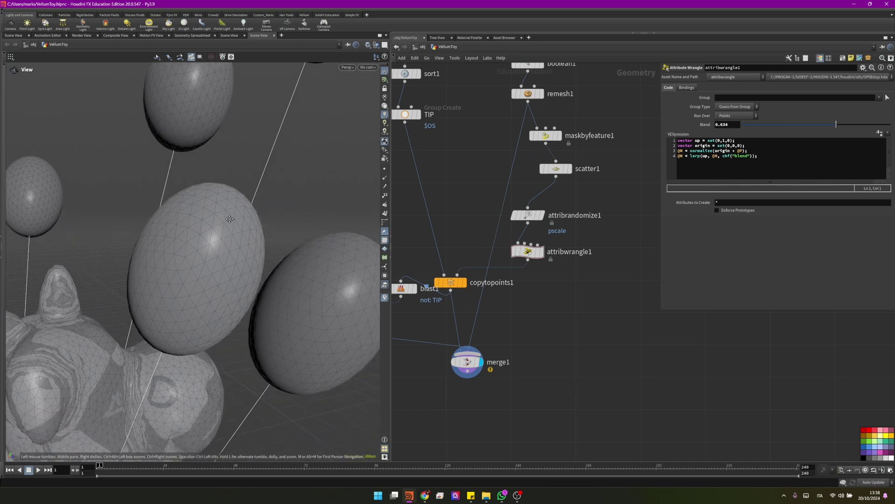
drag(140, 205, 95, 192)
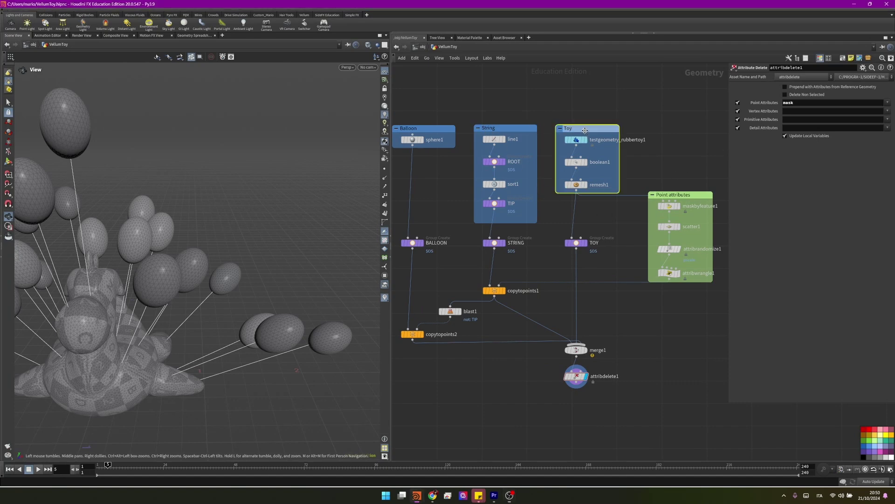
Review the Toy, String and Balloon network boxes, the BALLOON, STRING and TOY group nodes, and the Point attributes box
drag(541, 106, 630, 197)
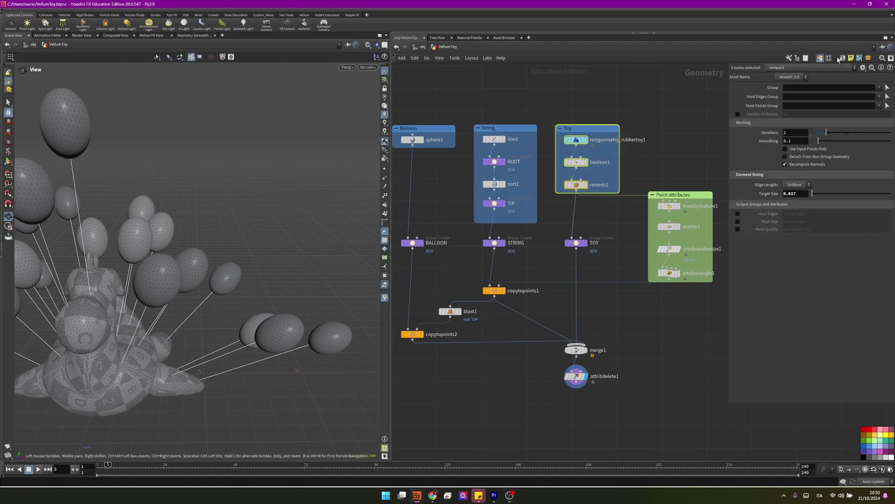
click(510, 128)
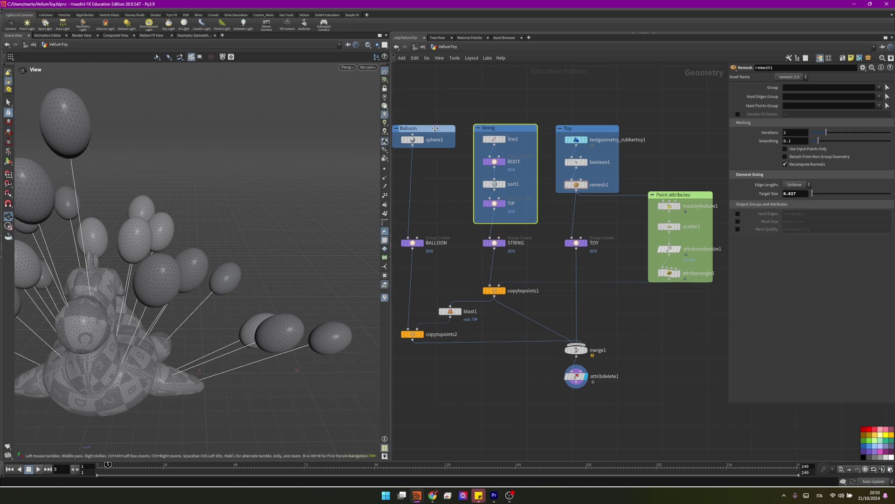
click(435, 128)
scroll(447, 183, down, 3)
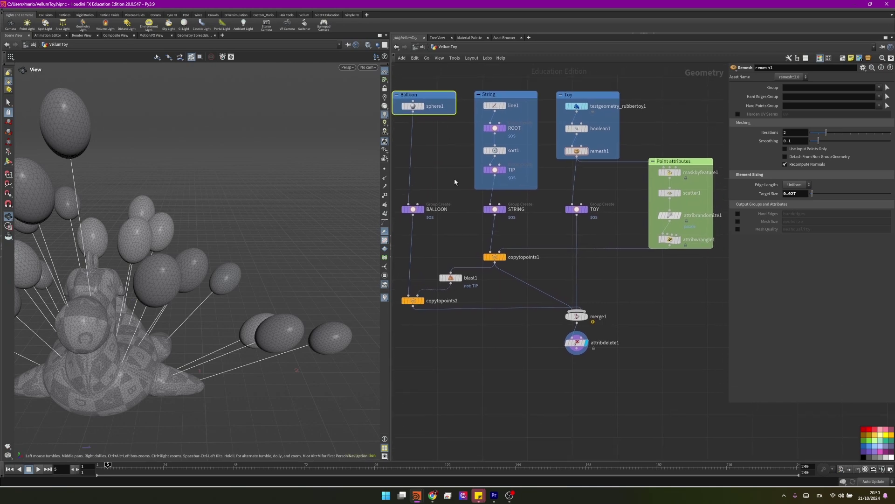
drag(395, 199, 611, 227)
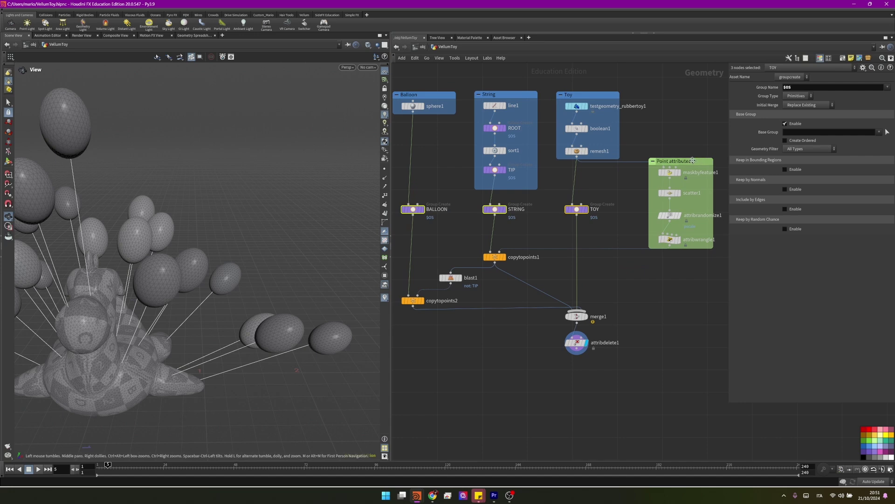
drag(658, 138, 684, 260)
click(686, 174)
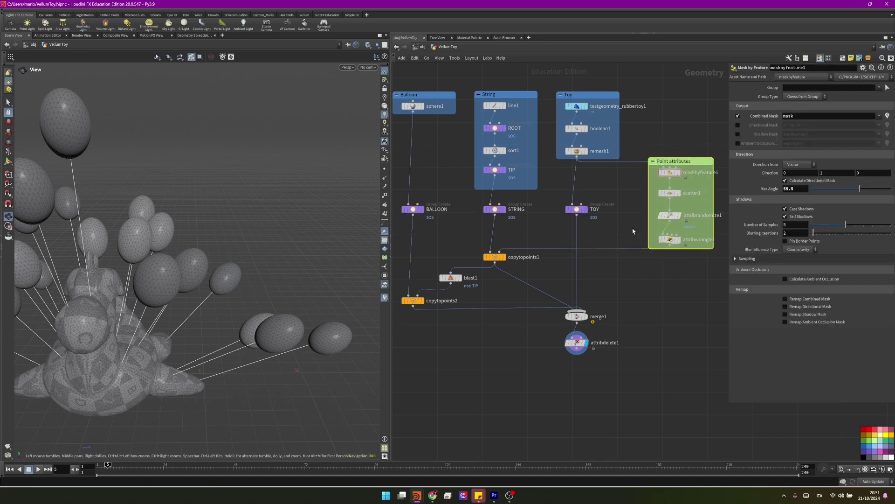
scroll(547, 273, down, 1)
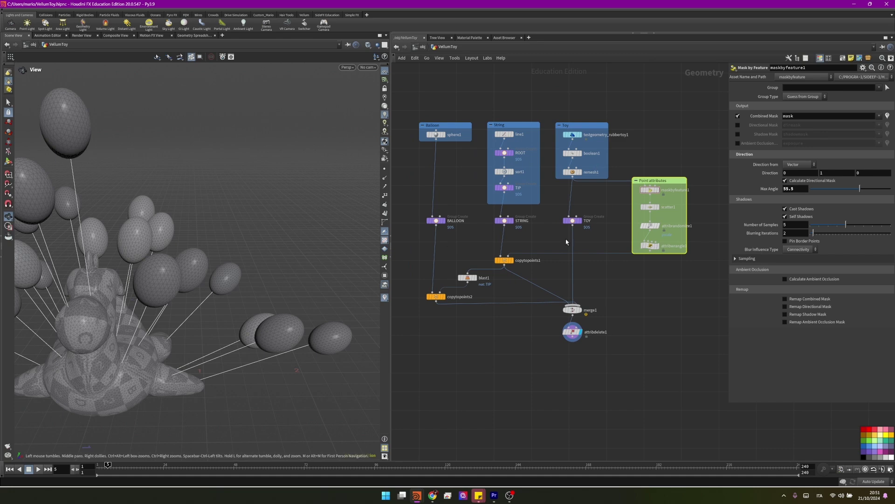
Display the BALLOON group node and examine its $OS group name, Base Group setting and the balloon geometry it contains
click(573, 221)
scroll(442, 224, up, 3)
middle_drag(462, 239, 486, 279)
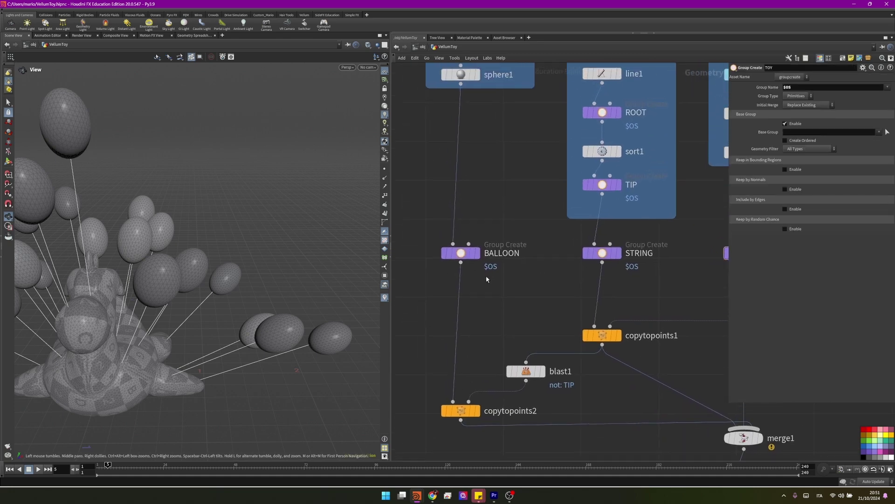
click(477, 235)
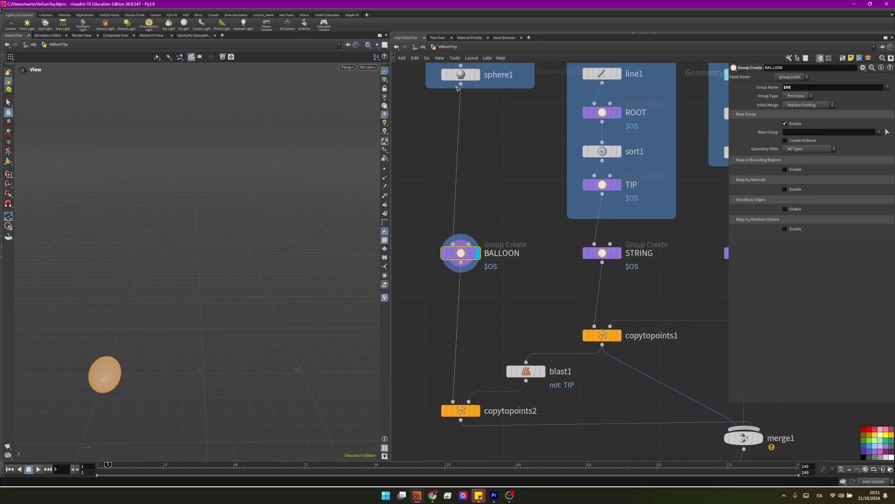
click(796, 88)
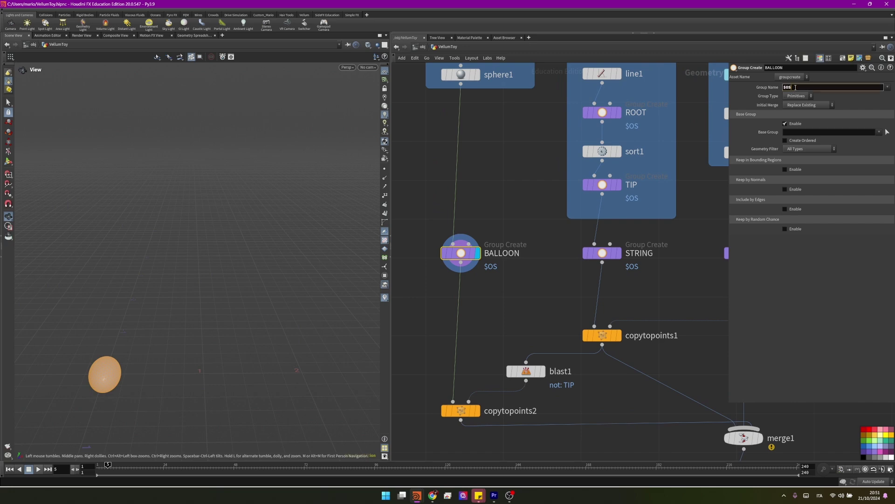
double_click(502, 252)
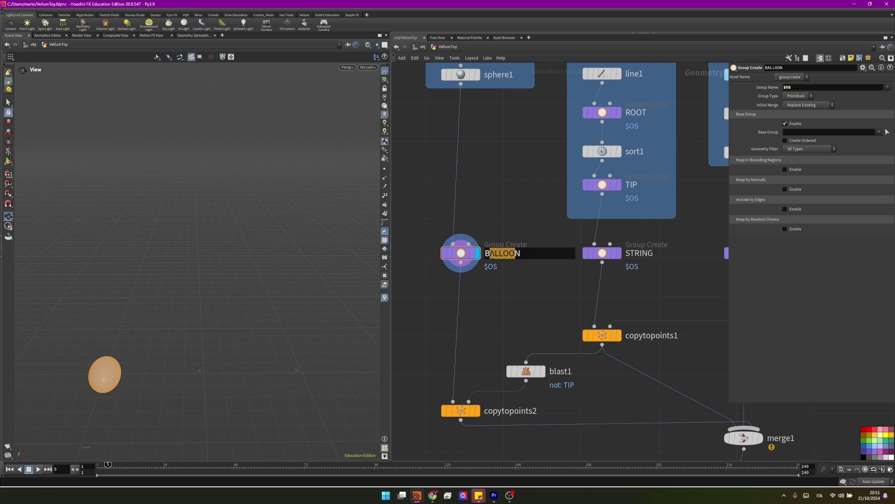
click(788, 105)
click(789, 120)
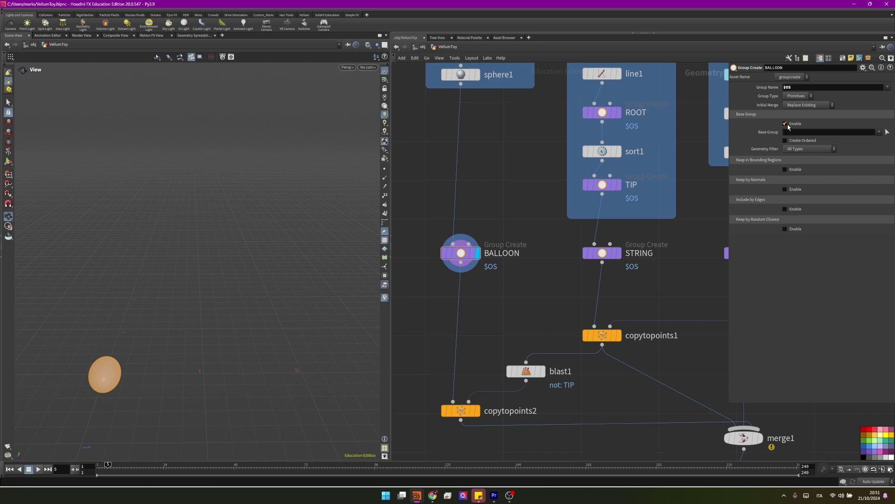
click(785, 123)
key(h)
drag(192, 328, 172, 334)
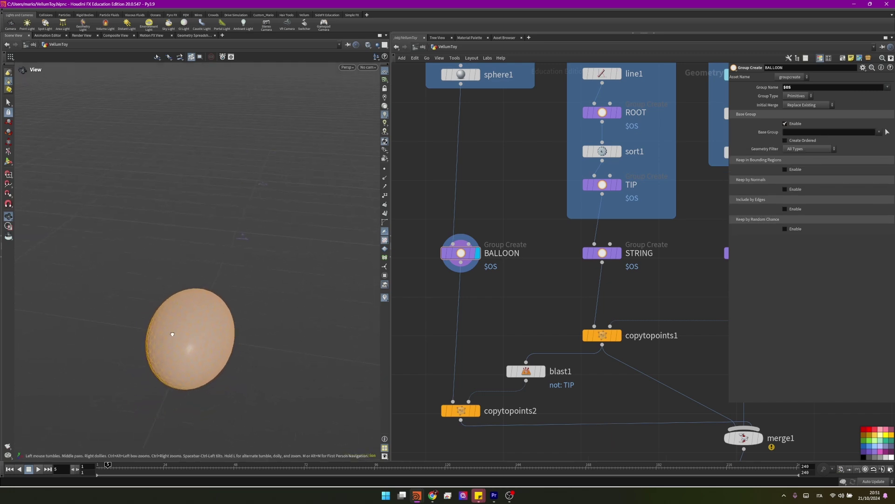
scroll(472, 100, down, 2)
Display the STRING and TOY group nodes in turn to inspect the primitives each one groups
click(540, 265)
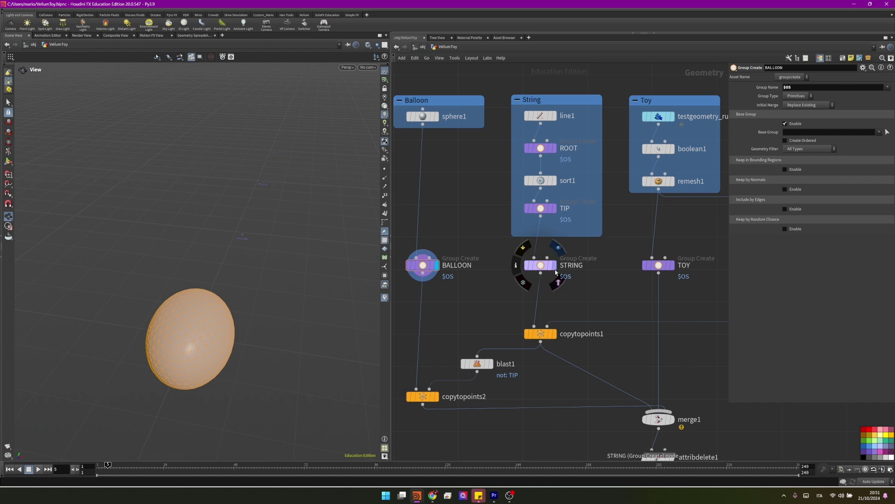
click(554, 265)
middle_drag(583, 272, 492, 280)
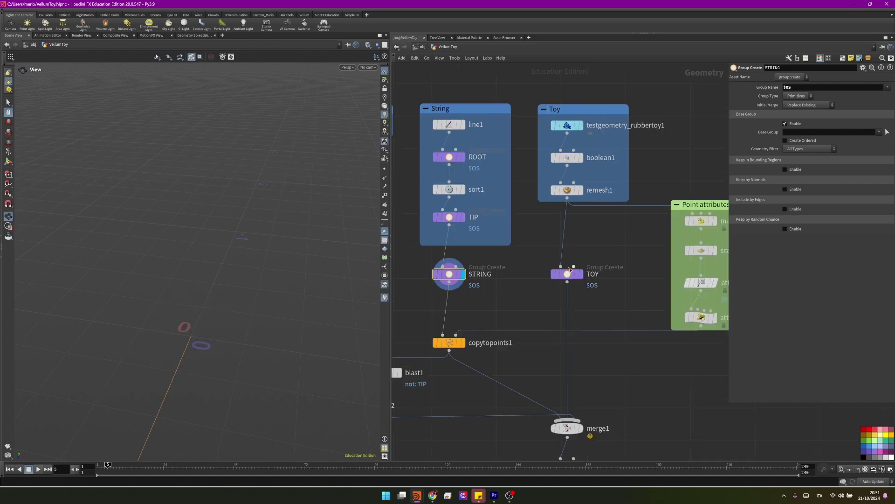
click(566, 274)
click(580, 274)
scroll(549, 237, down, 5)
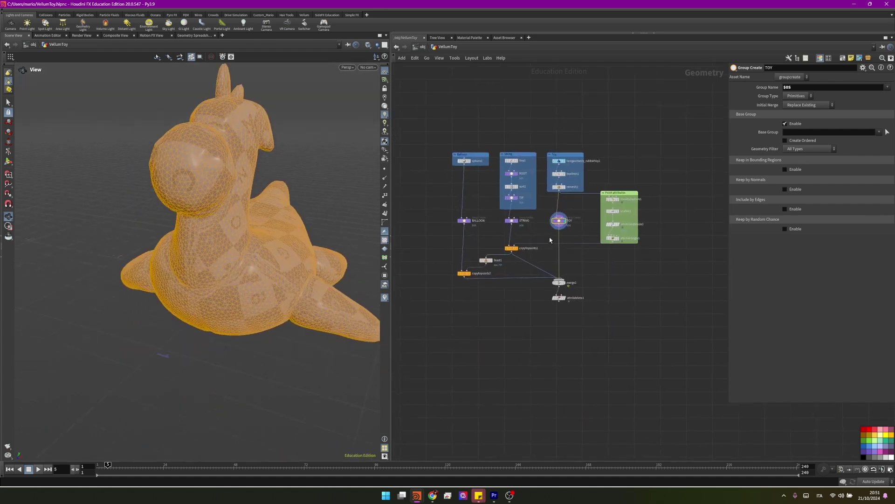
scroll(553, 275, up, 4)
Inspect merge1's inputs, and set the display to attribdelete1, checking which point attribute it removes
drag(621, 288, 518, 271)
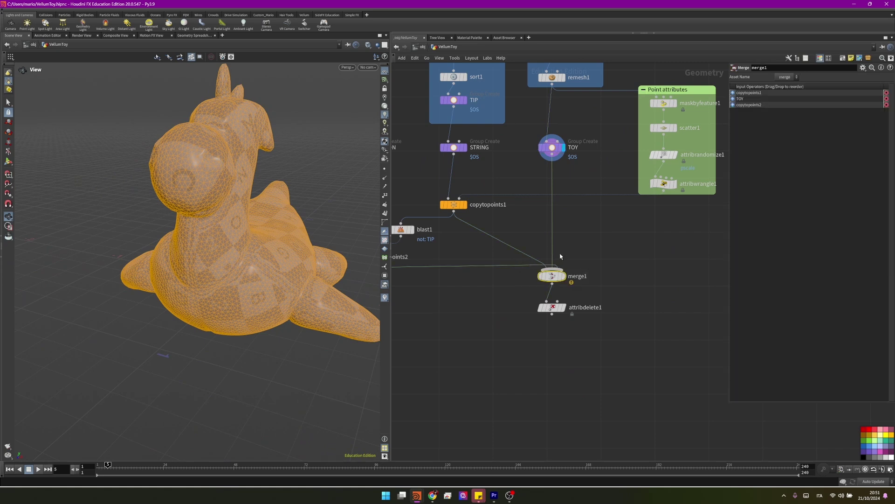
scroll(592, 256, down, 2)
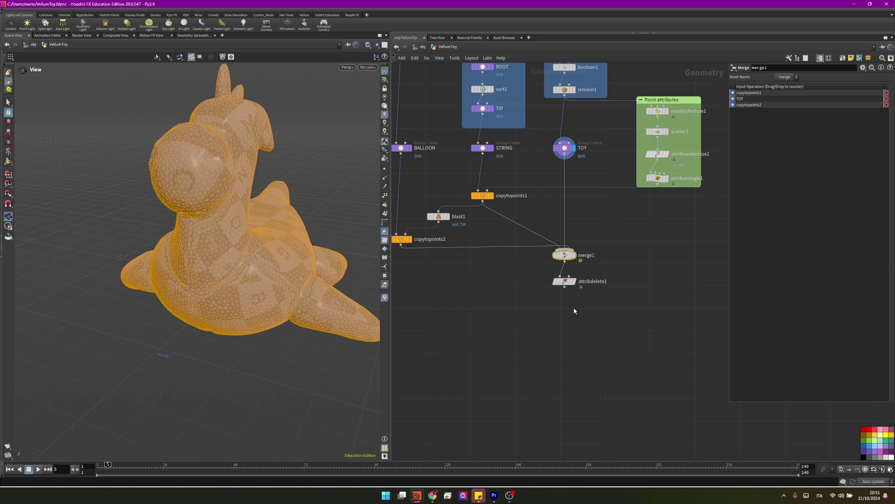
scroll(578, 286, up, 4)
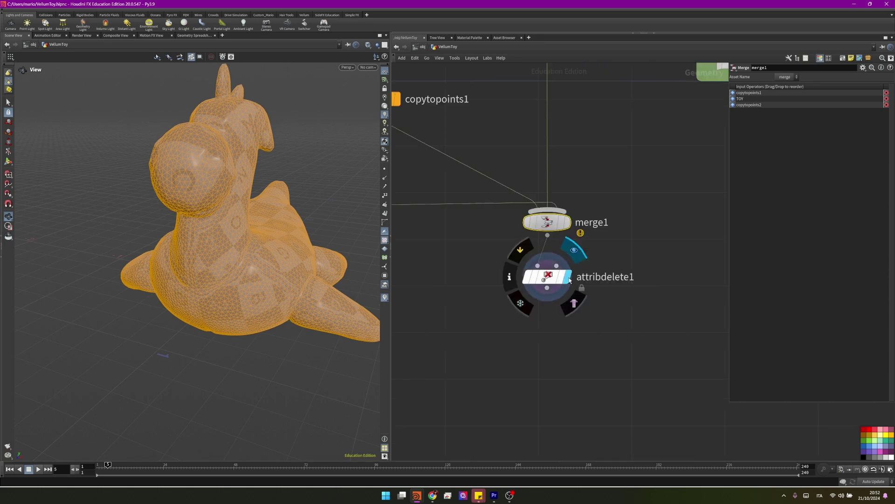
click(569, 279)
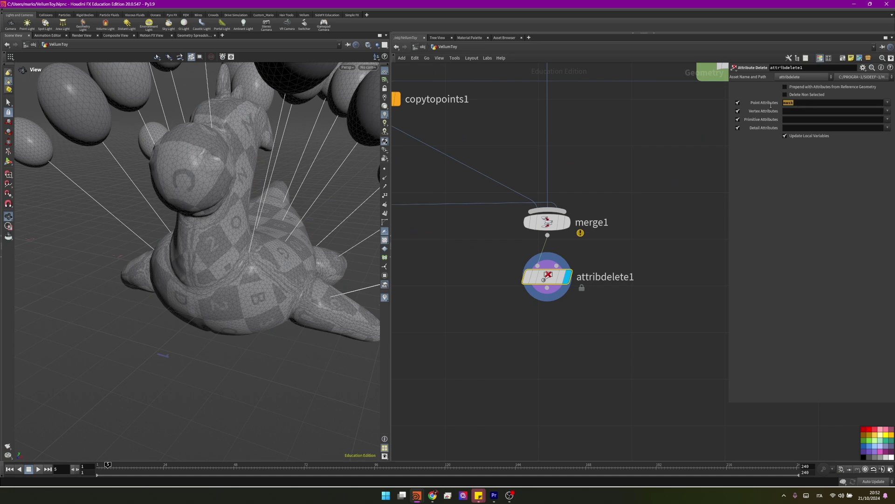
scroll(550, 93, down, 3)
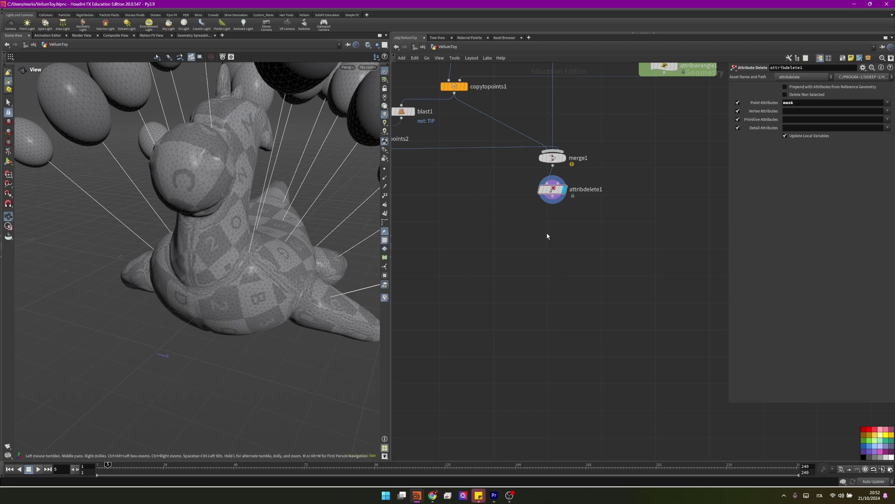
Add a Vellum Configure Strut Softbody setup below attribdelete1, with its cloth and struts constraint nodes
key(Tab)
text(strut)
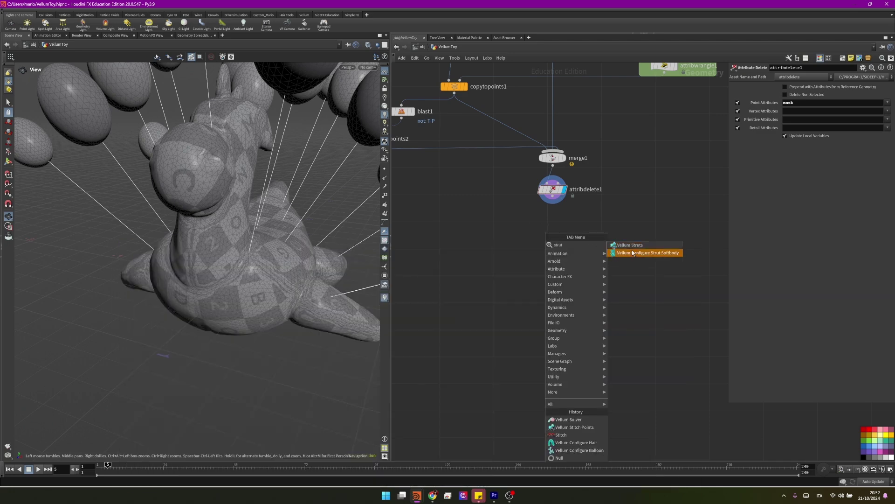
click(633, 252)
scroll(543, 216, up, 3)
drag(499, 173, 684, 225)
drag(496, 232, 613, 239)
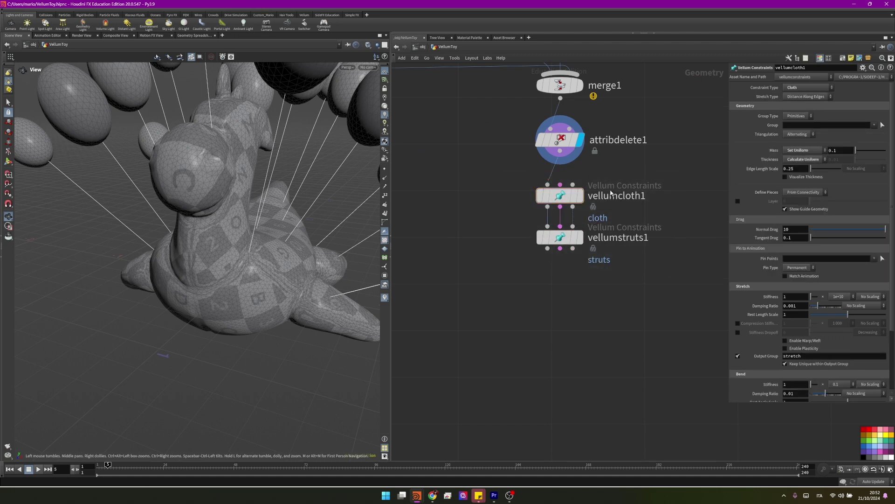
drag(482, 172, 674, 226)
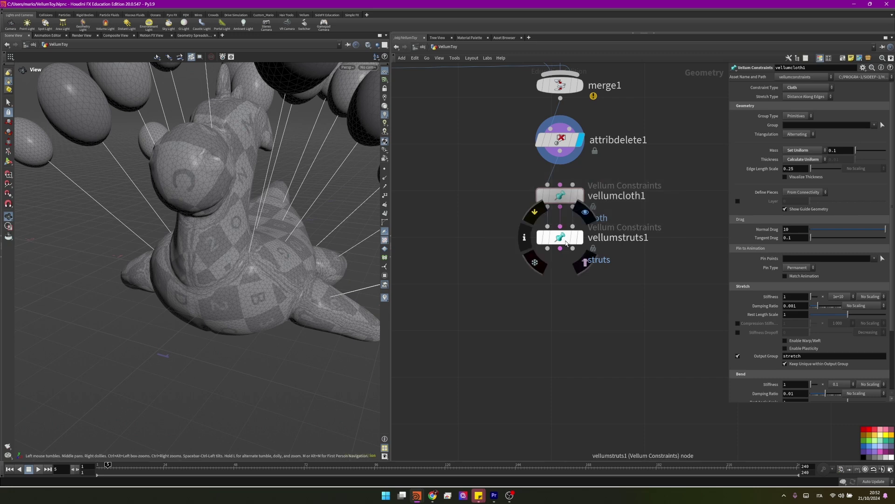
key(h)
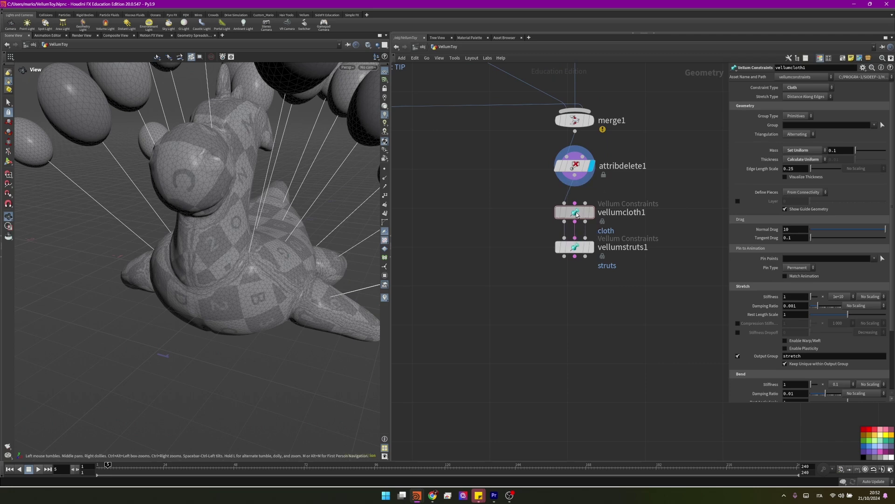
Move vellumcloth1 aside, wire attribdelete1 directly into vellumstruts1, and display it to examine the struts guide geometry
drag(576, 213, 655, 215)
drag(584, 248, 553, 266)
drag(542, 225, 599, 275)
drag(533, 255, 575, 176)
click(564, 265)
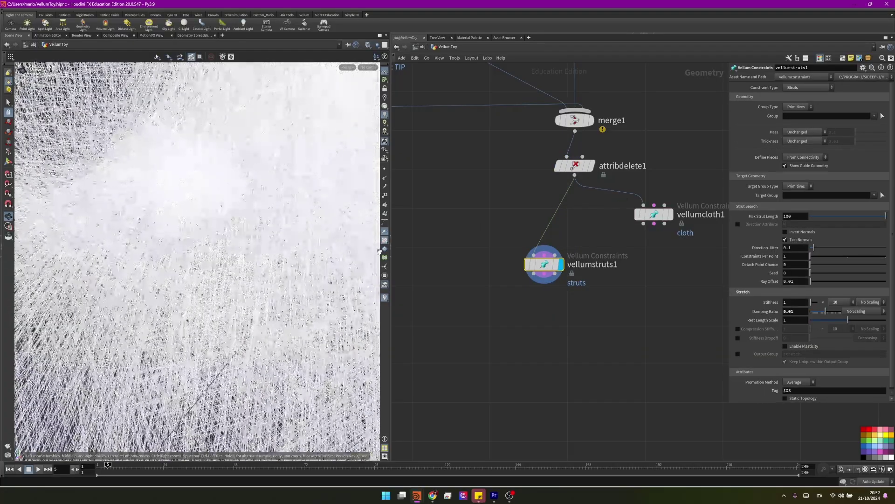
mouse_move(379, 251)
mouse_down()
mouse_move(247, 243)
mouse_move(283, 264)
mouse_move(374, 239)
mouse_up()
key(h)
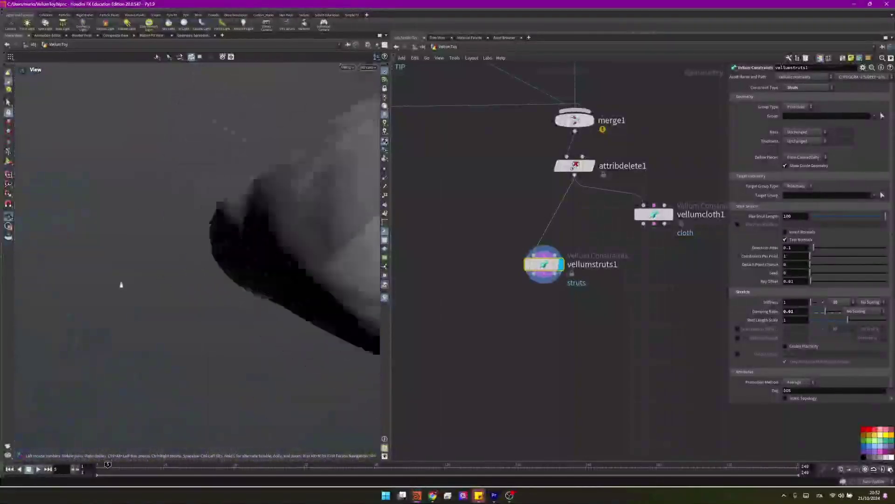
Put vellumcloth1 back between attribdelete1 and vellumstruts1 and align the struts node beneath it
middle_drag(582, 260, 530, 284)
drag(530, 284, 513, 231)
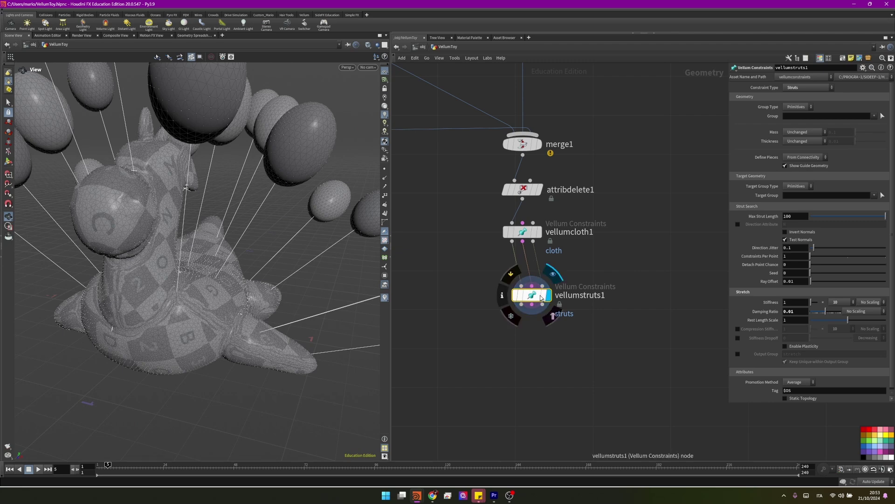
drag(531, 295, 523, 287)
Enclose vellumcloth1 and vellumstruts1 in a network box titled TOY
drag(593, 314, 513, 234)
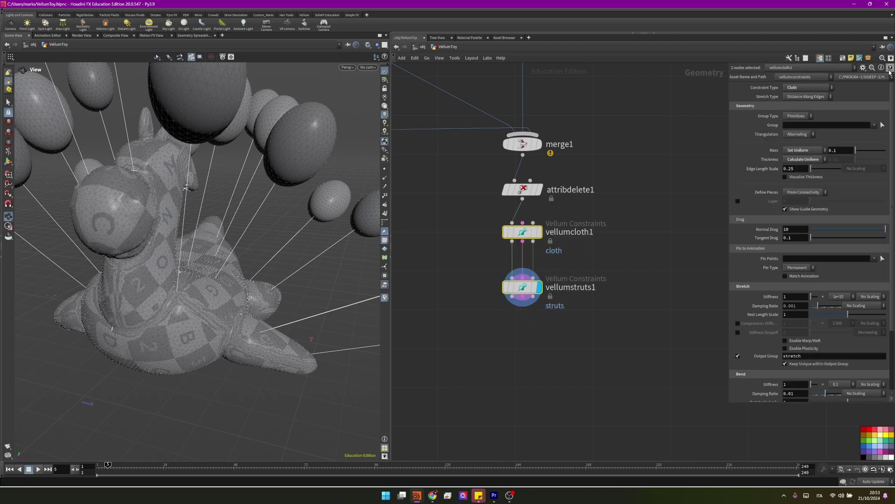
click(842, 56)
text(TOY)
key(Return)
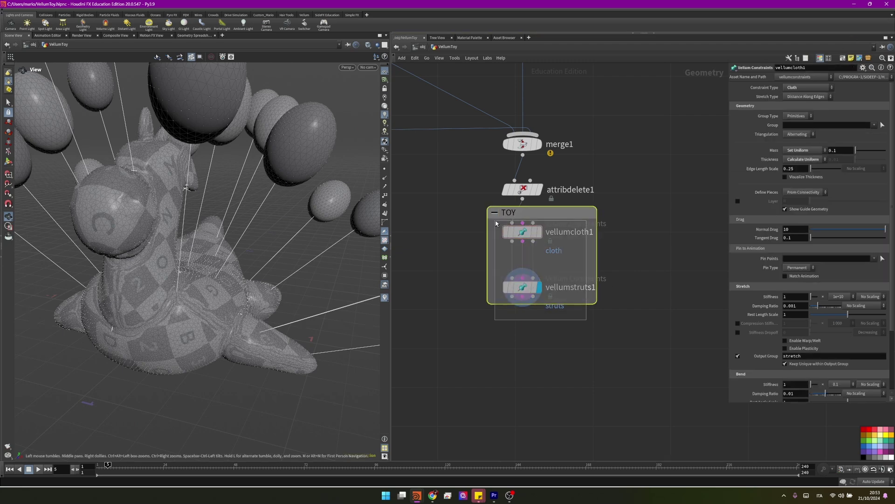
Restrict the vellumcloth1 and vellumstruts1 constraints to the TOY primitive group
click(524, 232)
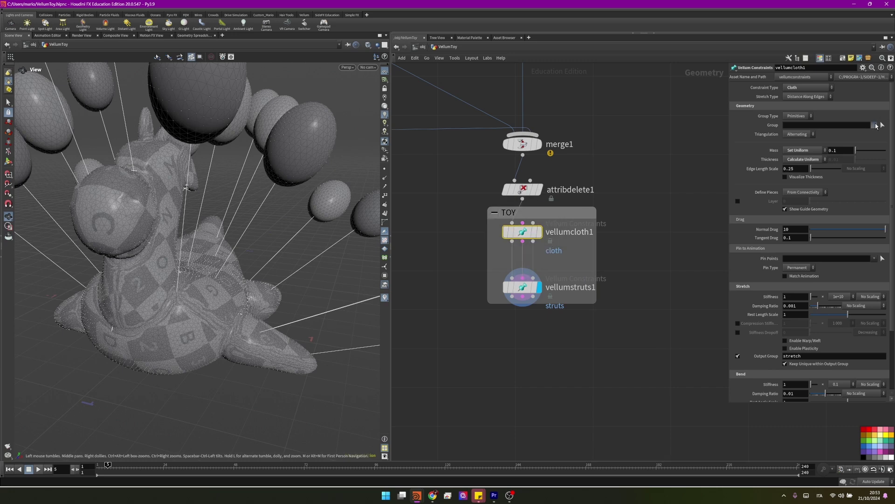
key(Down)
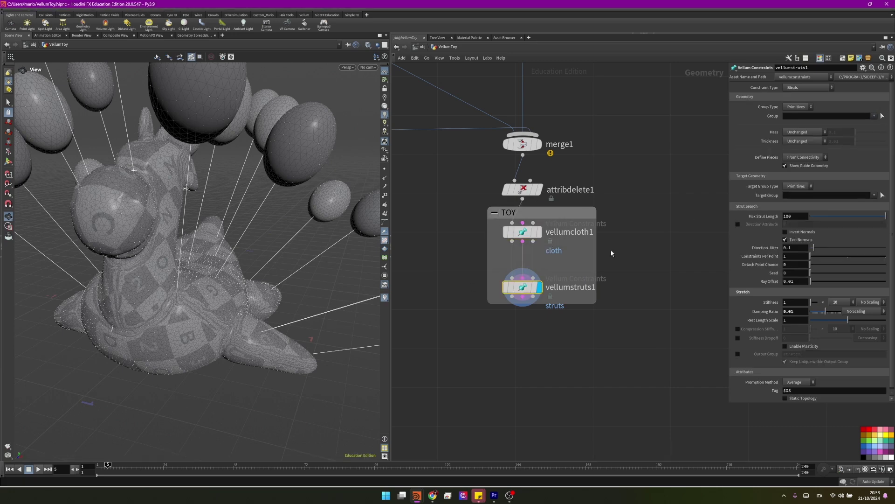
click(874, 116)
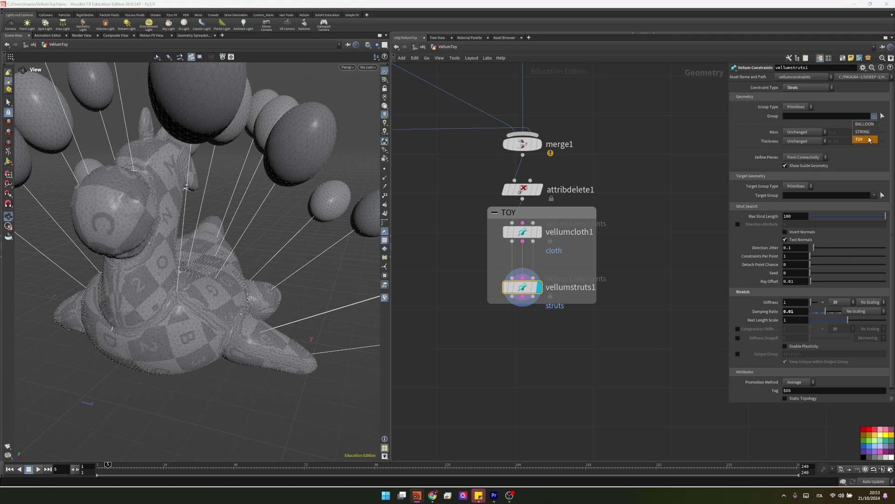
click(865, 139)
Add a Vellum Configure Balloon setup below the TOY box and wire its cloth node to the outputs of vellumstruts1
scroll(537, 262, down, 2)
scroll(537, 262, up, 1)
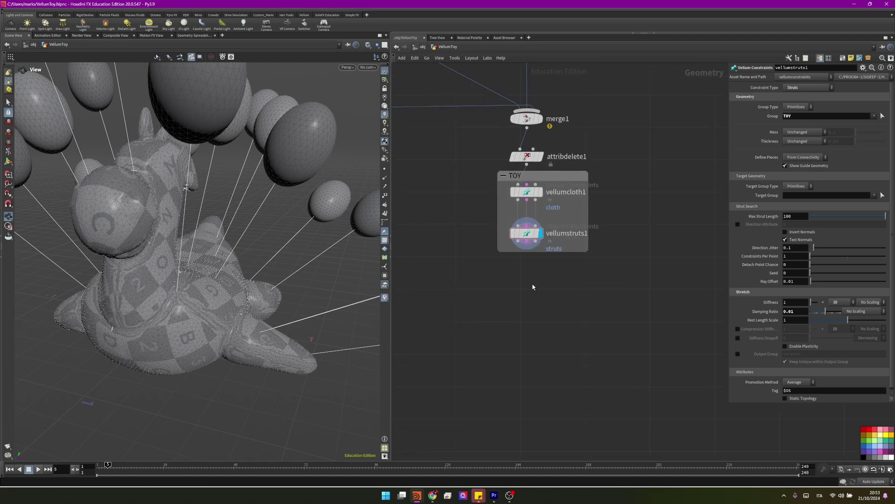
key(Tab)
text(vellum balloon)
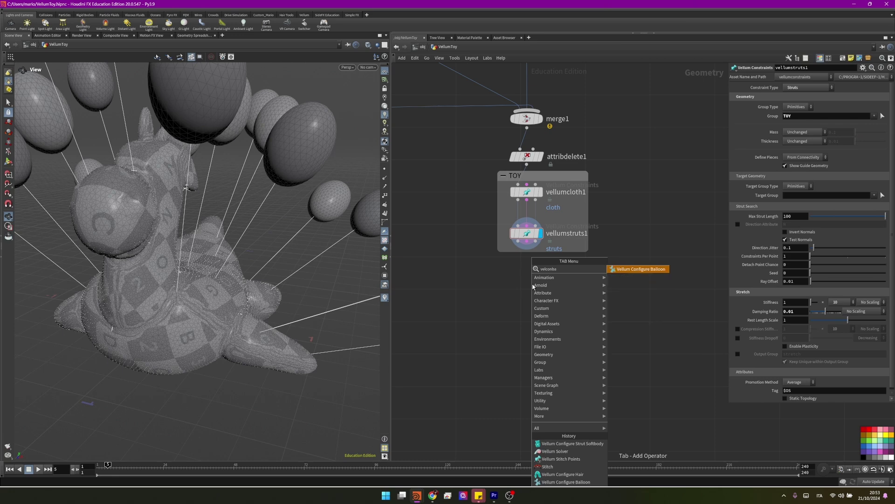
key(Return)
drag(483, 241, 564, 314)
drag(529, 259, 521, 255)
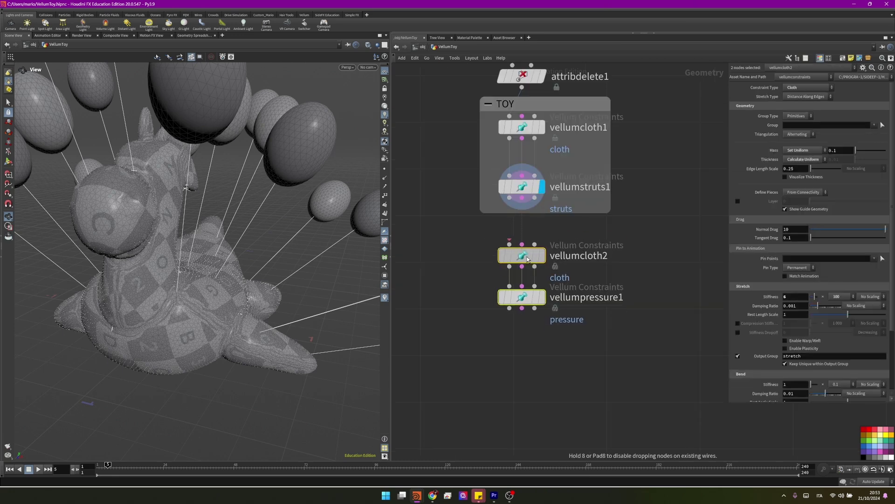
click(509, 240)
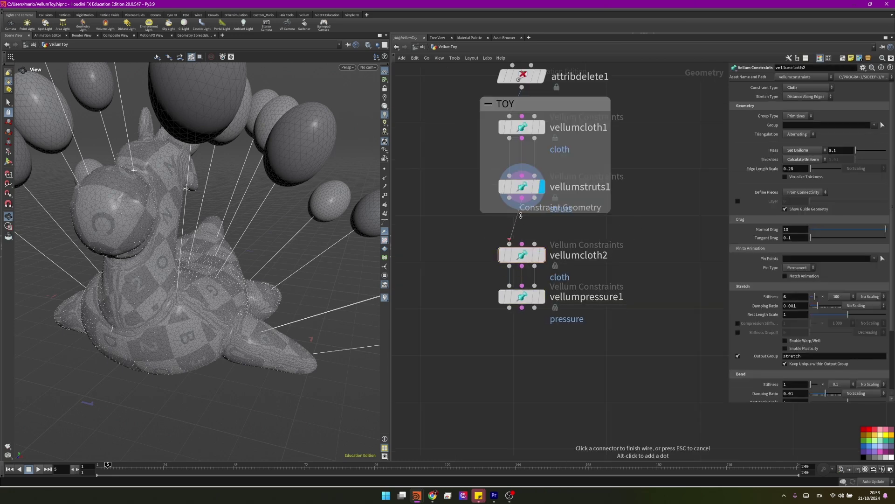
click(523, 212)
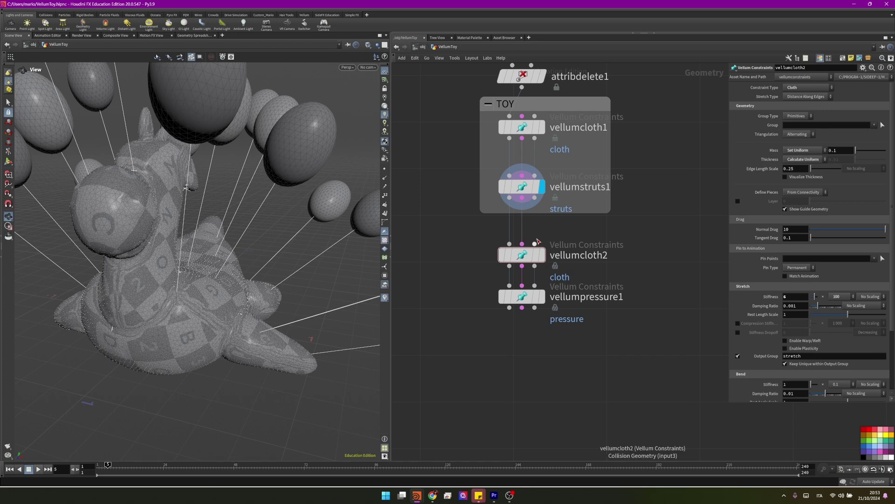
Enclose vellumcloth2 and vellumpressure1 in a network box titled BALLOON, and display vellumpressure1
drag(504, 287, 493, 236)
key(shift+o)
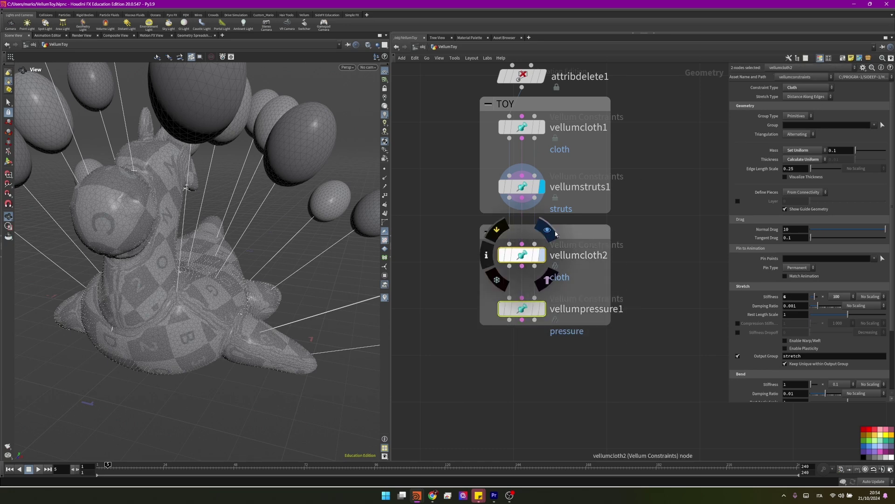
click(541, 309)
double_click(560, 234)
text(B)
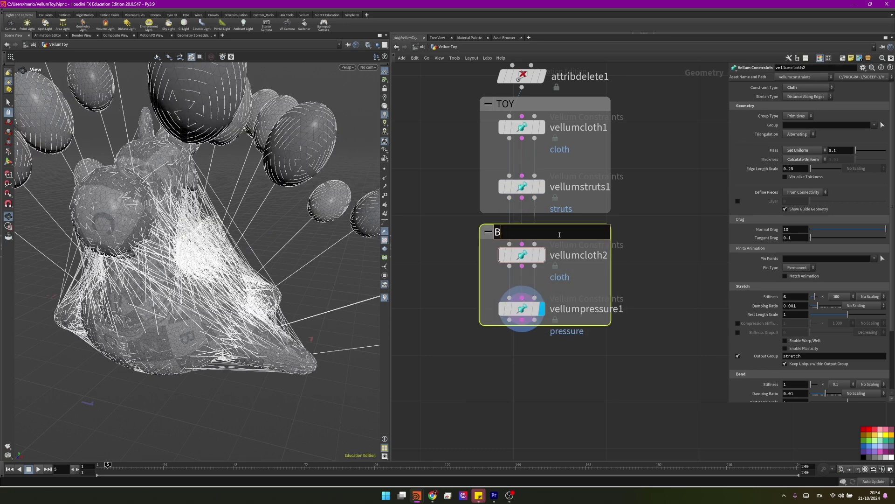
text(ALLOON)
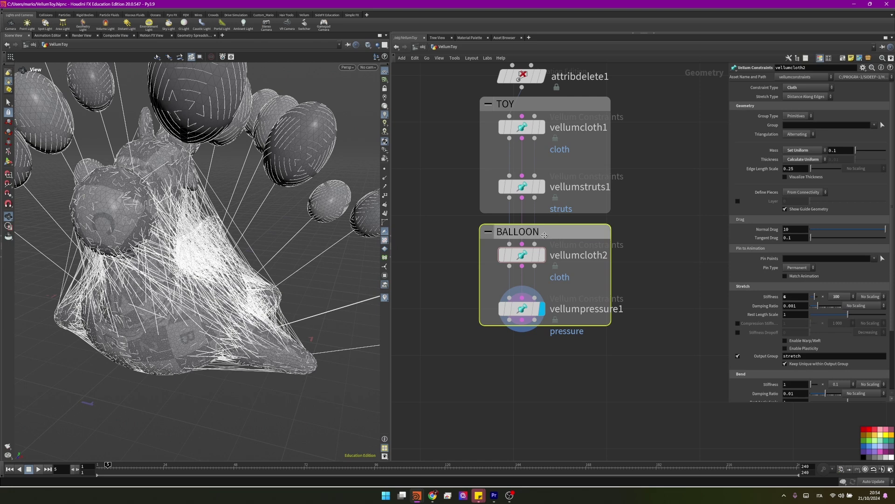
key(Return)
Restrict the vellumcloth2 and vellumpressure1 constraints to the BALLOON primitive group
mouse_move(530, 255)
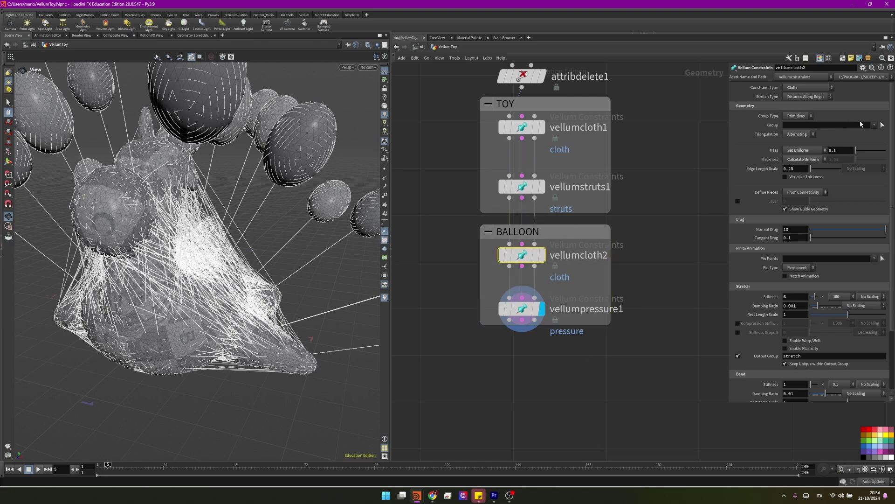
click(874, 125)
click(865, 133)
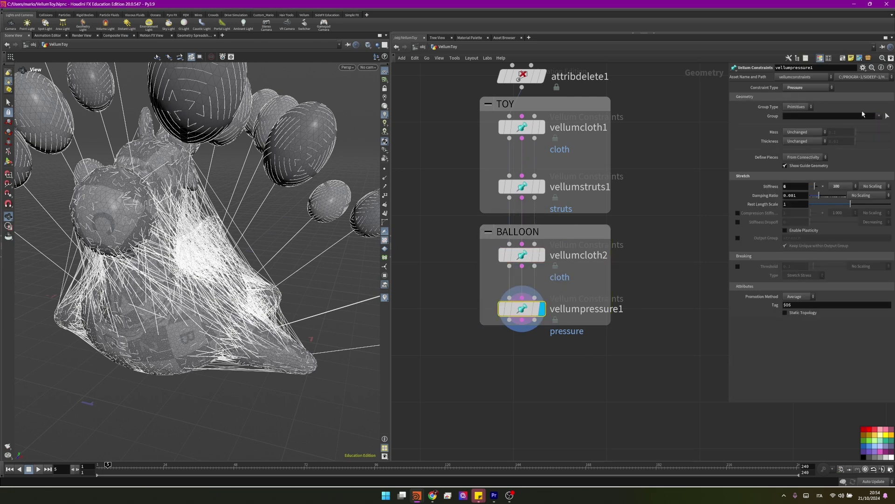
click(879, 116)
click(865, 124)
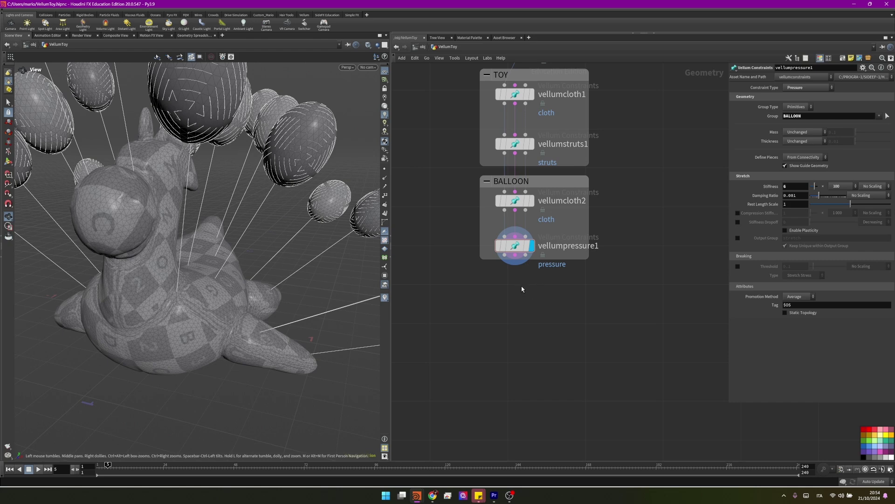
Add a Vellum Configure Hair node, wire it below vellumpressure1, and display it
key(Tab)
text(ha)
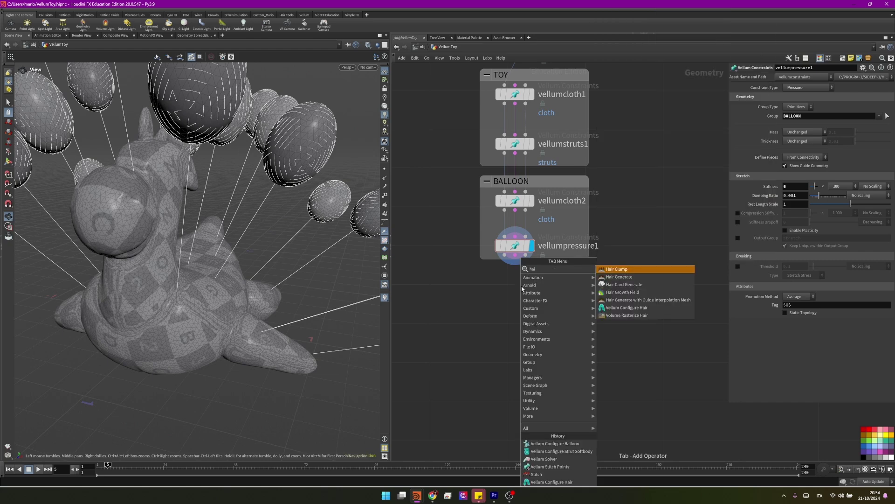
text(i)
click(627, 308)
click(525, 313)
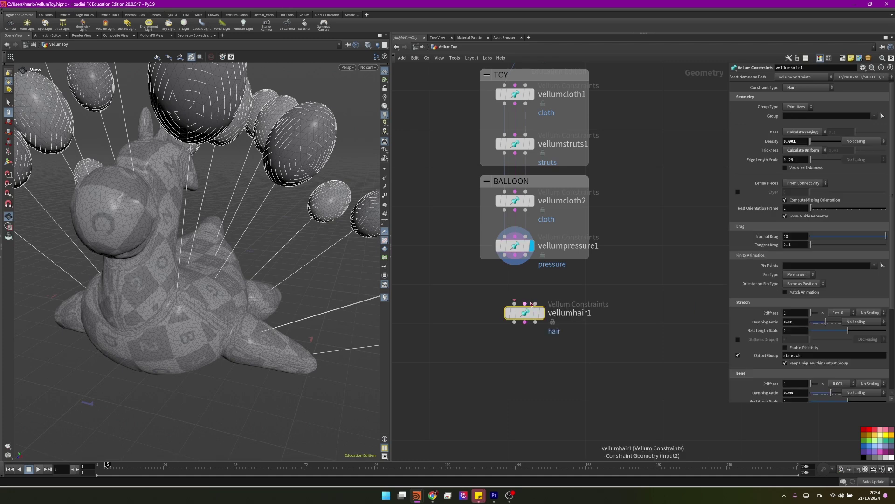
mouse_move(525, 304)
mouse_down()
mouse_move(515, 255)
mouse_move(515, 290)
mouse_up()
click(543, 312)
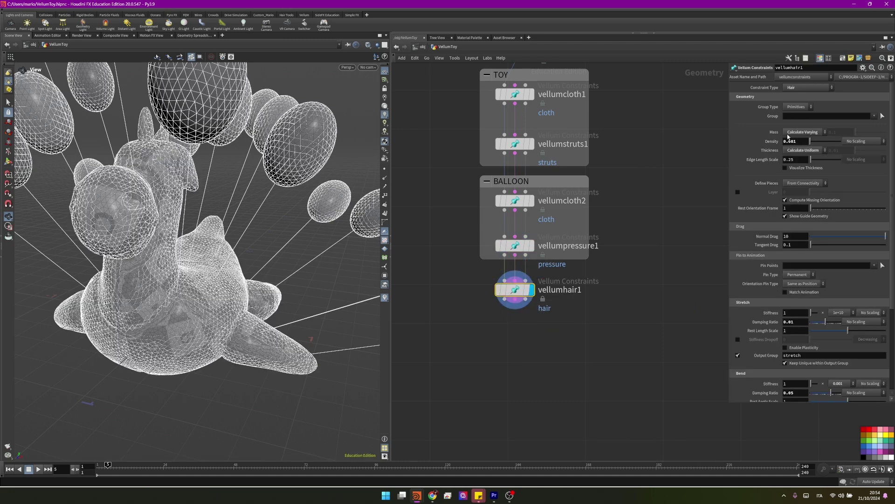
Restrict vellumhair1 to the STRING group and enclose the node in a network box titled STRING
click(874, 116)
click(864, 124)
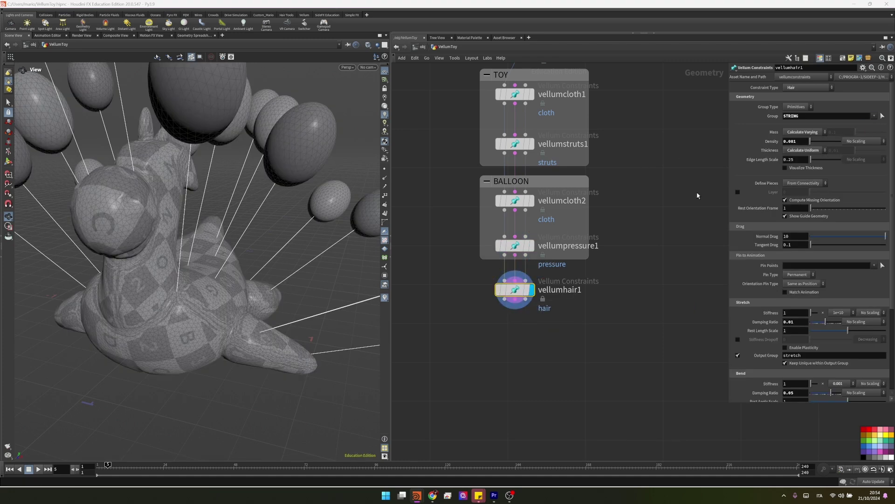
middle_drag(698, 196, 691, 145)
key(shift+o)
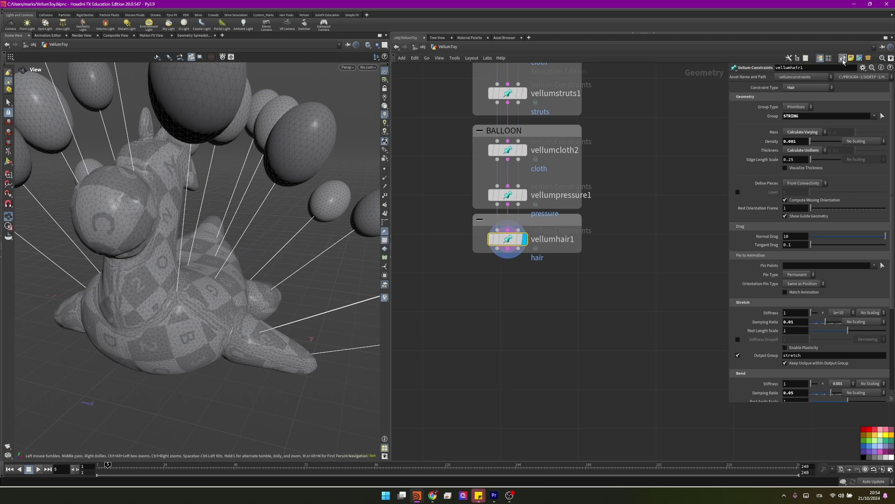
double_click(568, 224)
text(STRING)
key(Return)
Review the BALLOON, STRING and TOY group nodes upstream against the constraint boxes below them
scroll(564, 226, down, 5)
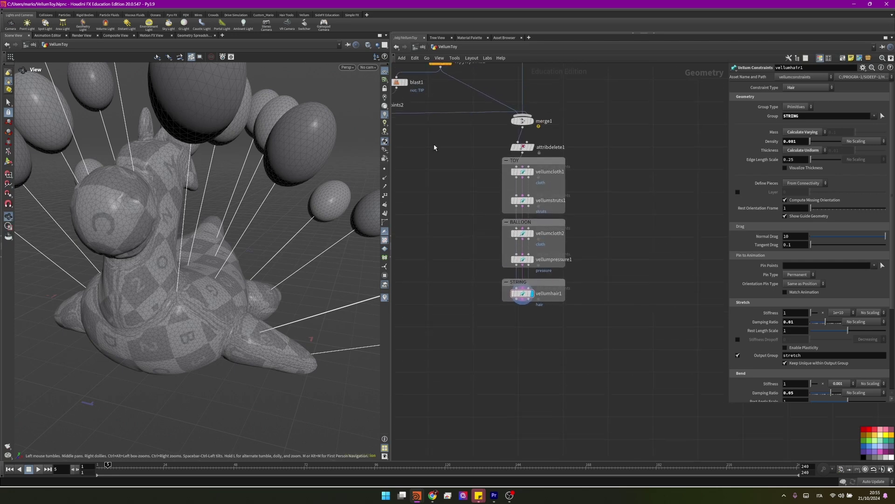
scroll(416, 130, up, 3)
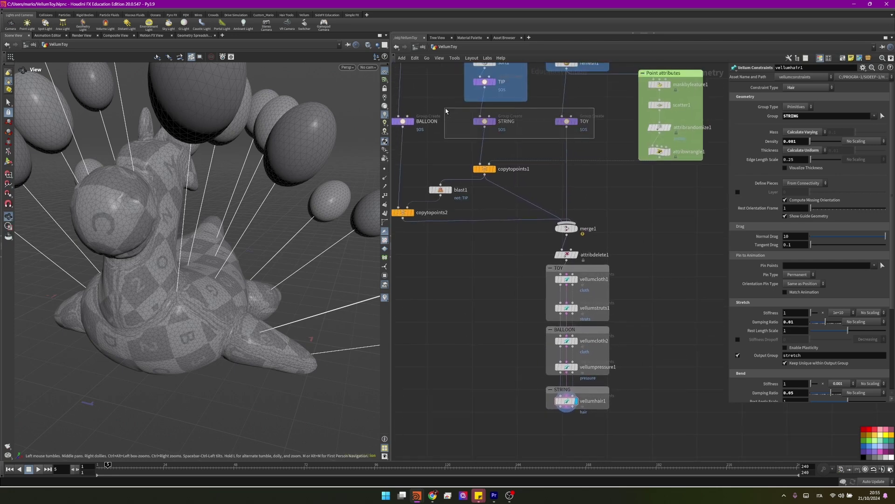
click(567, 121)
middle_drag(624, 211, 613, 84)
scroll(554, 232, up, 3)
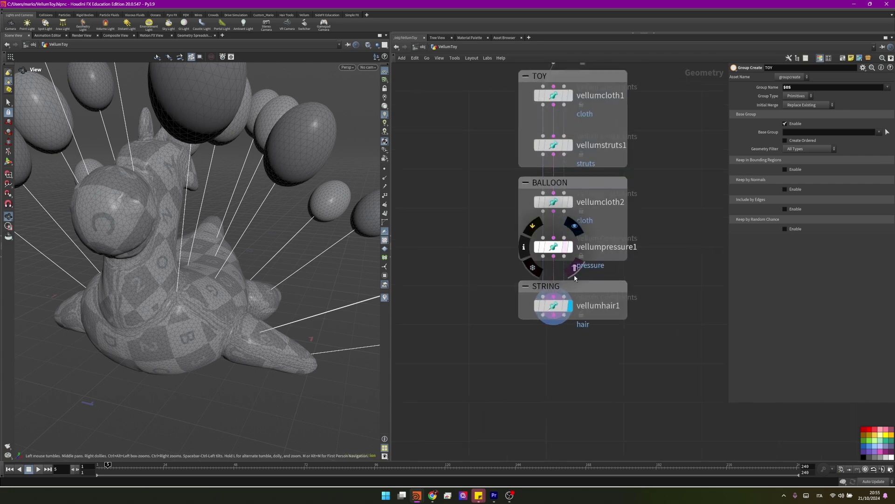
click(556, 301)
scroll(495, 281, up, 3)
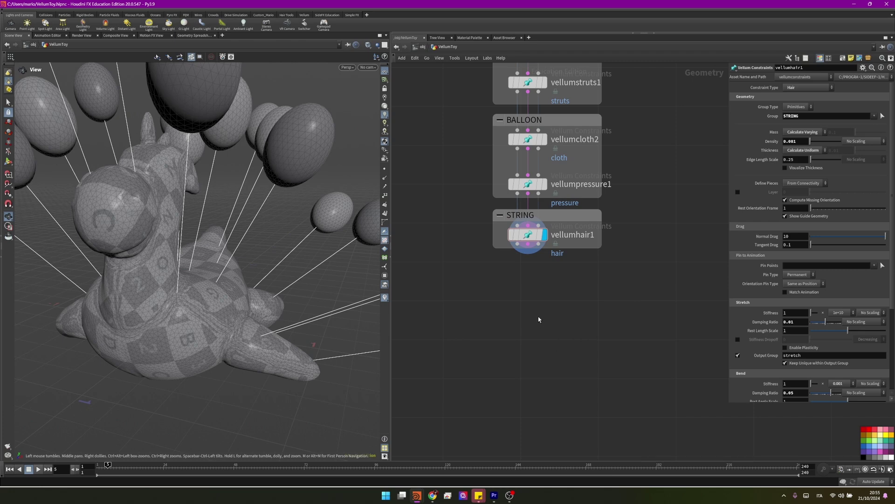
Add a Vellum Stitch Points constraint below vellumhair1 and display it
key(Tab)
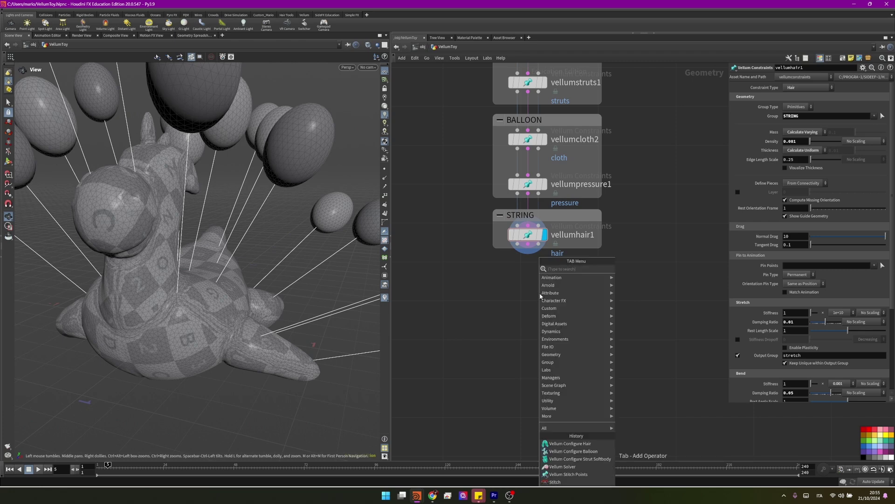
text(stitch)
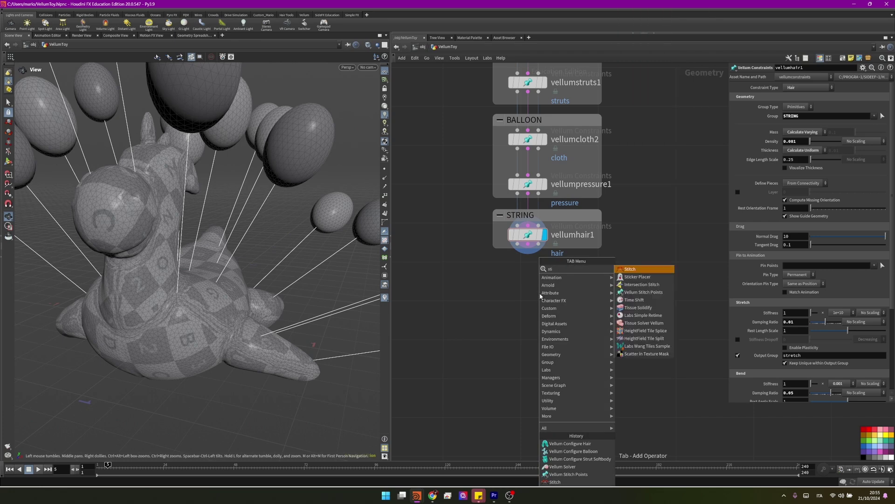
key(Return)
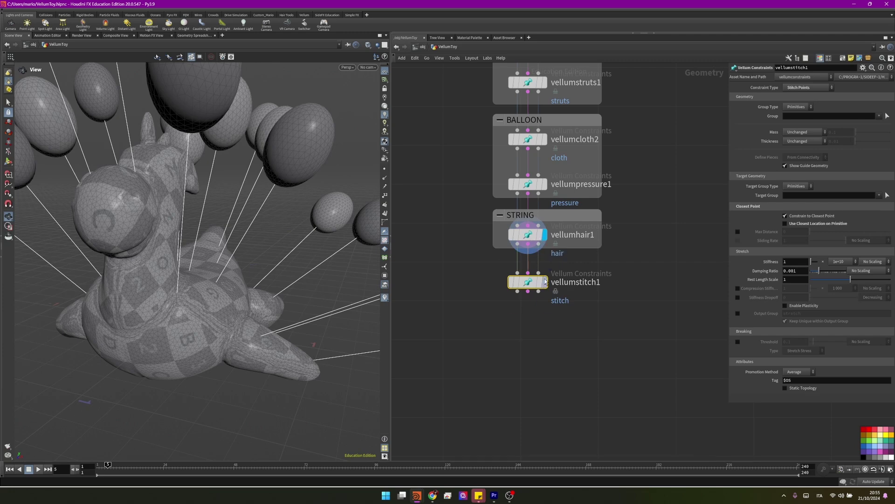
click(545, 282)
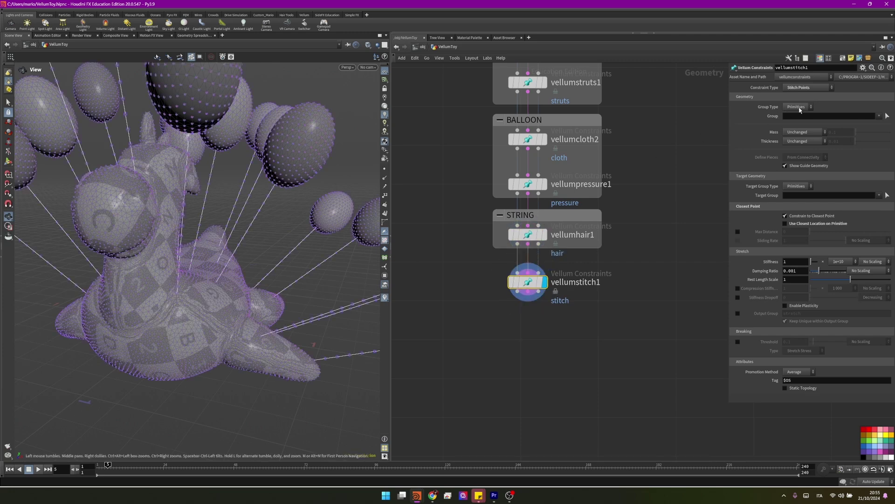
Configure vellumstitch1 to stitch the ROOT point group to the TOY primitive target group
click(798, 106)
click(798, 116)
click(879, 115)
click(884, 124)
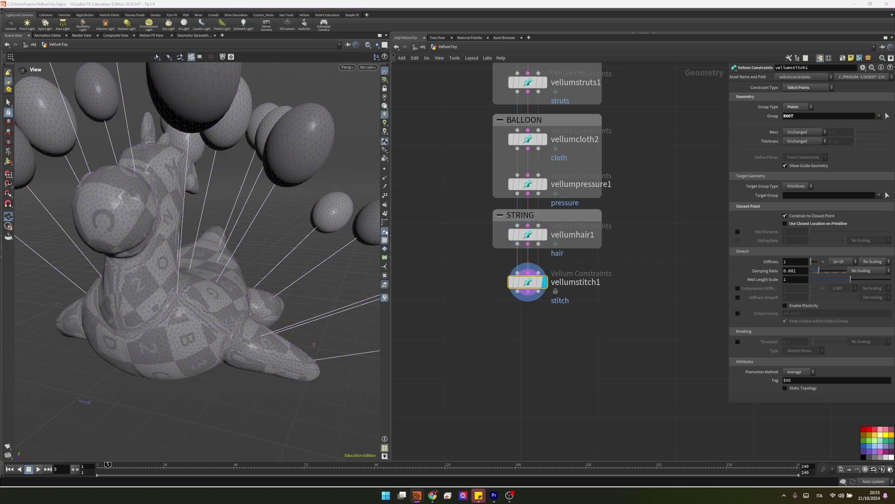
scroll(181, 295, up, 10)
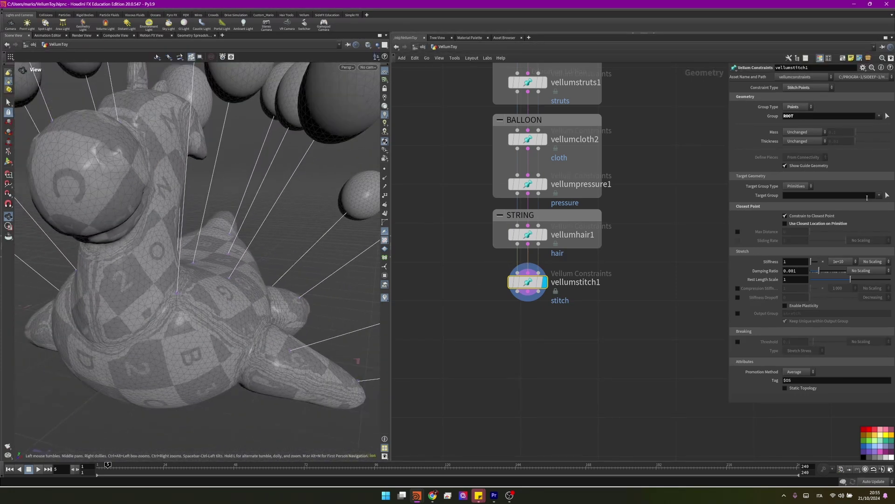
click(877, 196)
click(869, 219)
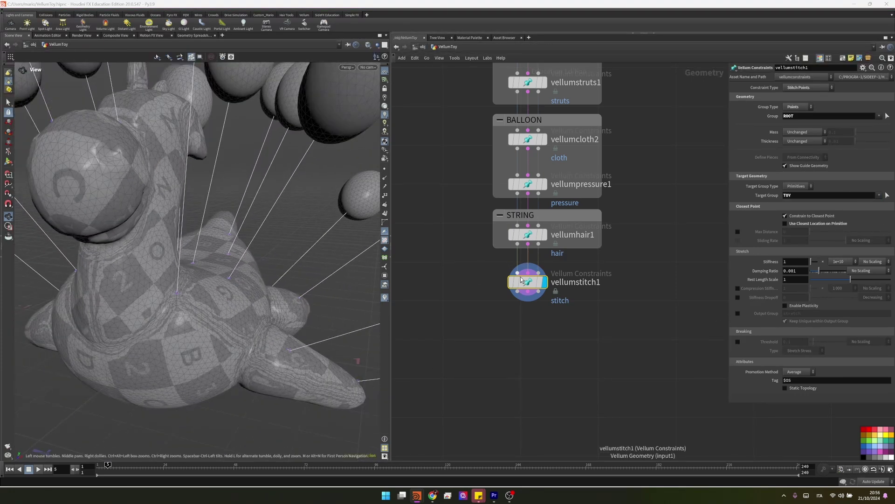
Duplicate vellumstitch1 and align the copy directly beneath it in the constraint chain
key(ctrl+c)
key(ctrl+v)
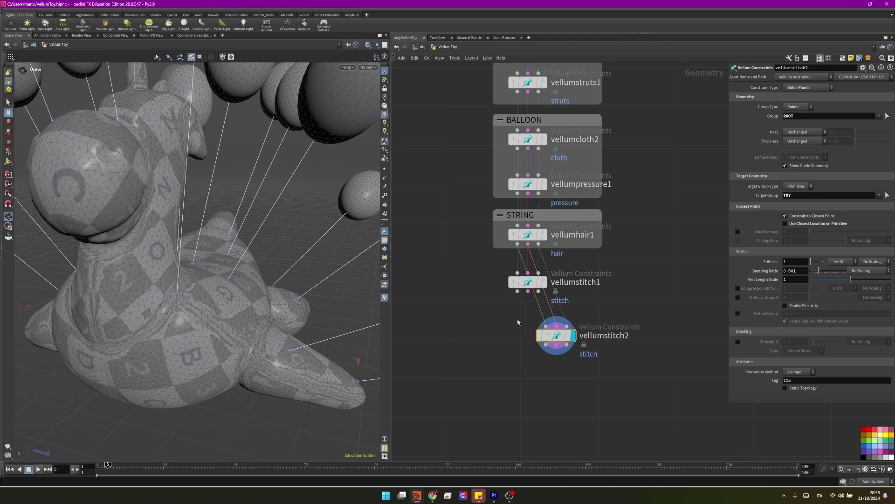
drag(540, 325, 511, 324)
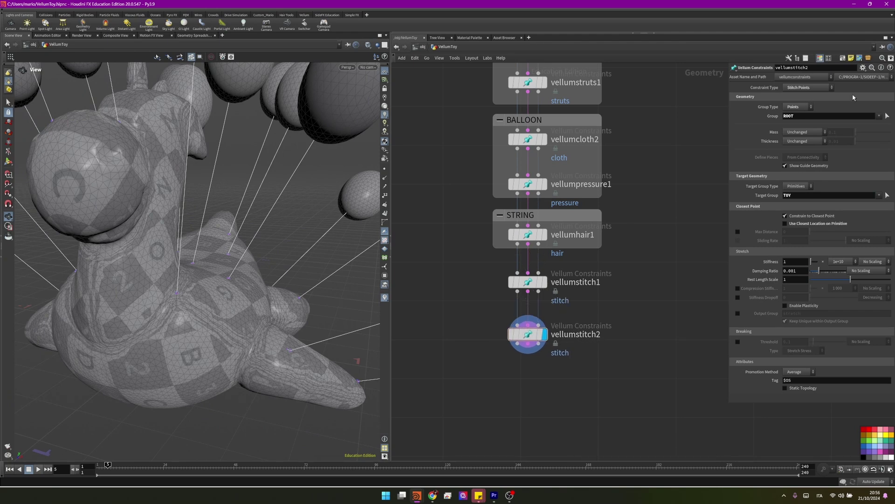
Set vellumstitch2's point group to TIP and add BALLOON to its target group
click(879, 116)
click(879, 123)
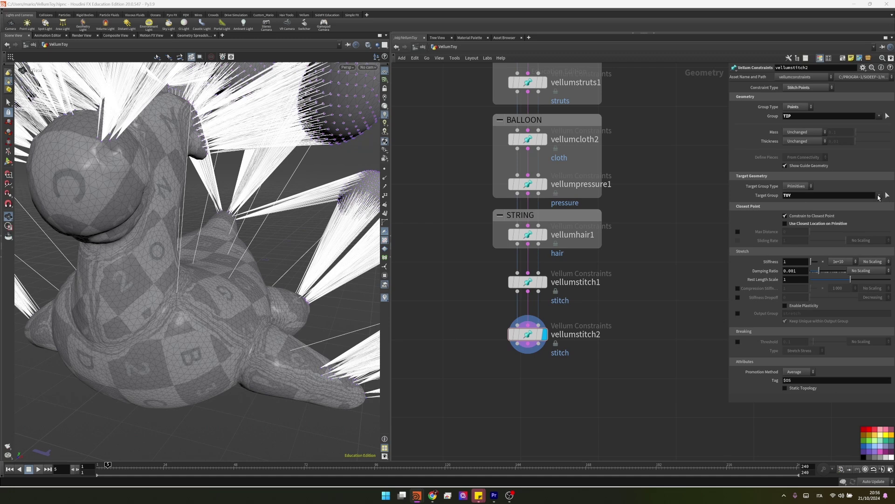
click(879, 196)
click(865, 219)
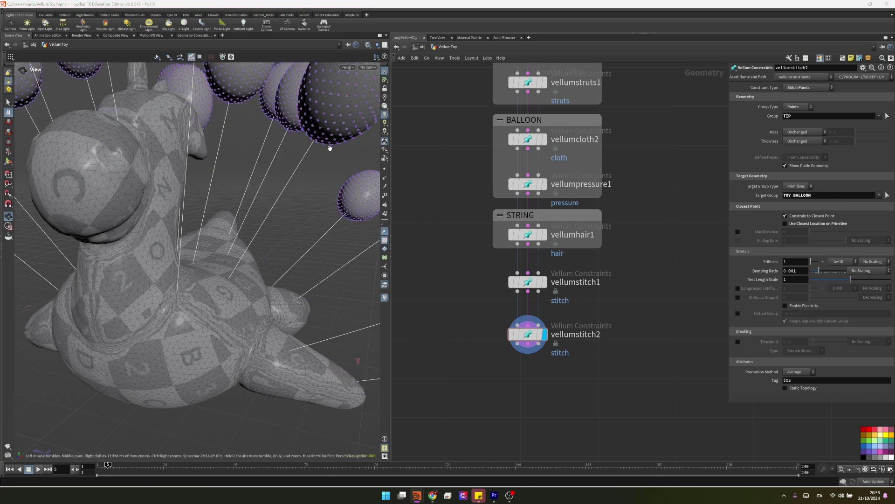
drag(340, 120, 298, 148)
middle_drag(531, 331, 531, 352)
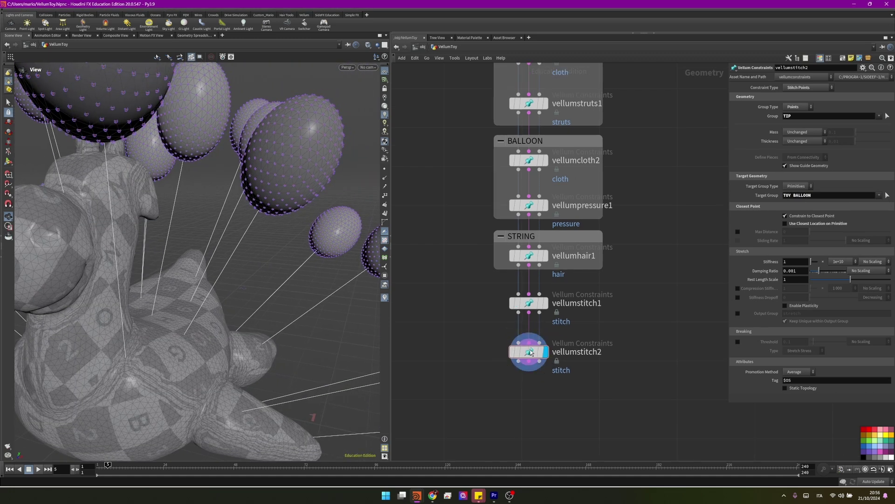
Move vellumstitch2 closer beneath vellumstitch1 in the constraint chain
drag(530, 352, 531, 343)
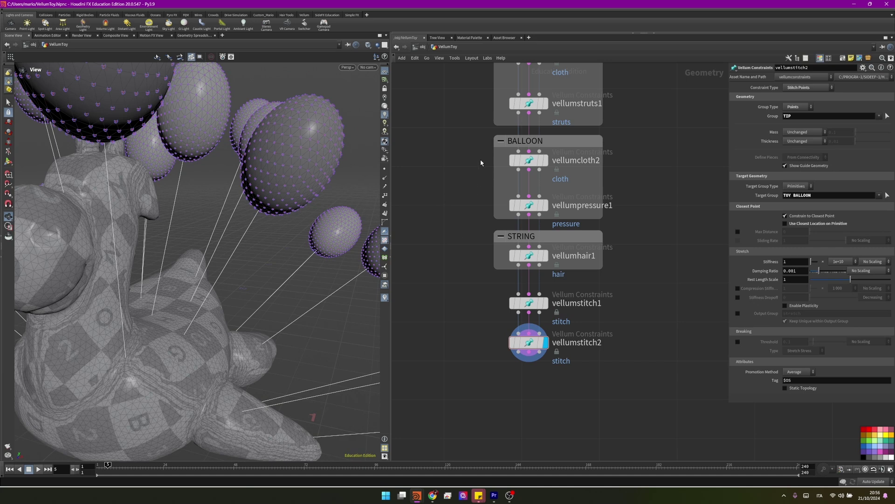
scroll(486, 224, down, 2)
scroll(503, 210, up, 3)
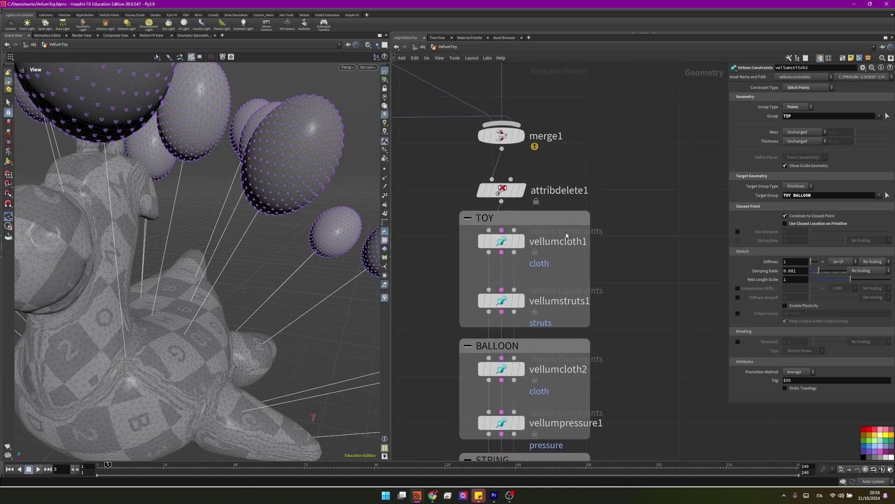
On the toy's vellumcloth1, set the stretch stiffness multiplier to 1e+9 and the bend stiffness multiplier to 1 000
click(501, 243)
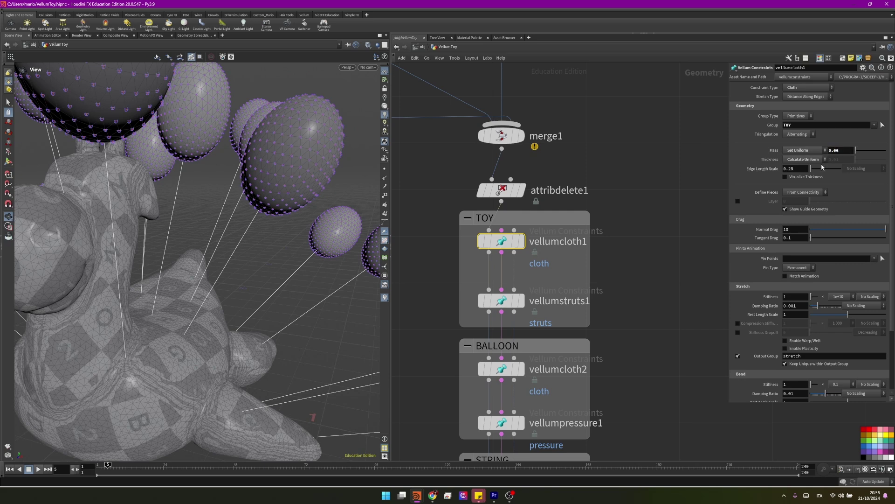
scroll(811, 195, down, 3)
click(839, 222)
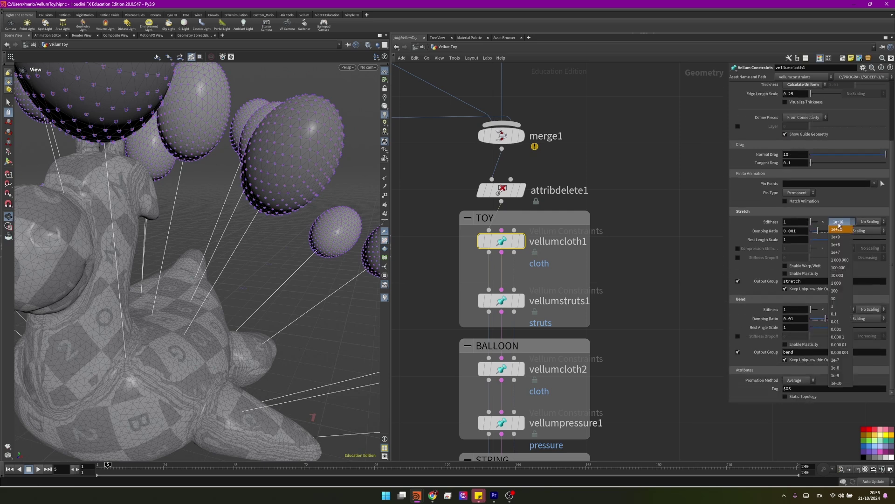
click(843, 238)
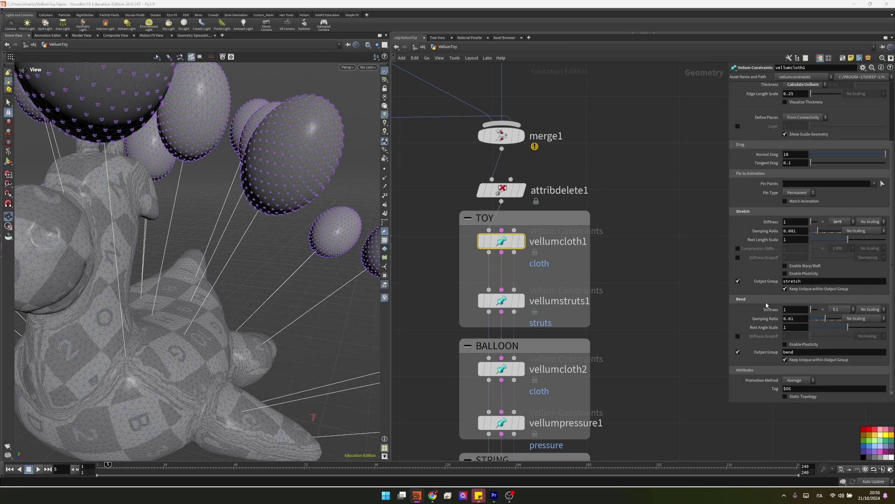
click(850, 311)
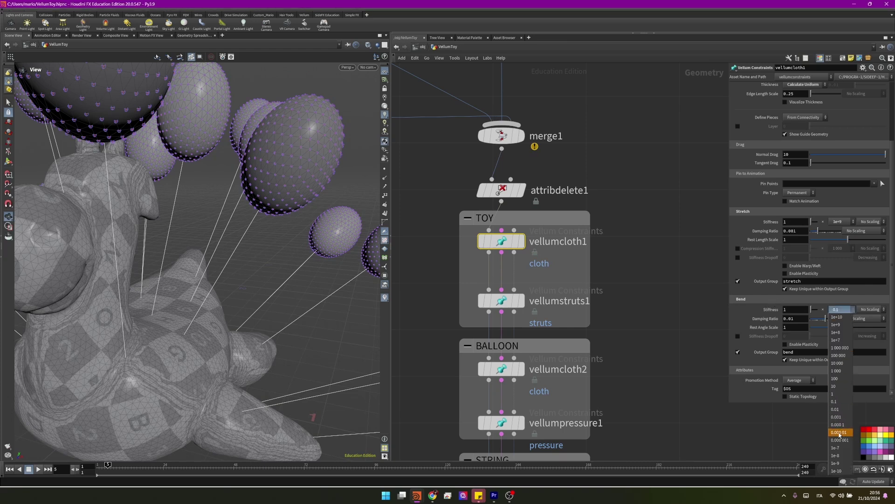
click(841, 373)
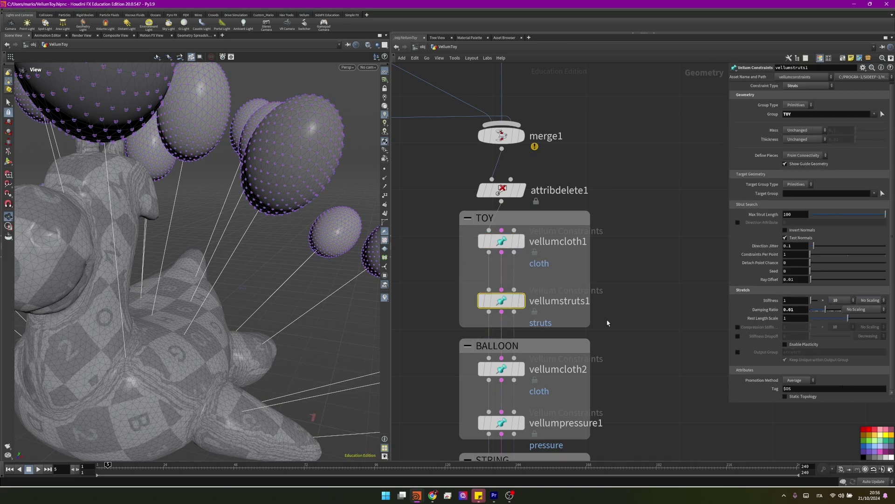
Set the bend stiffness multiplier of the balloons' vellumcloth2 to 1 000
scroll(452, 243, down, 3)
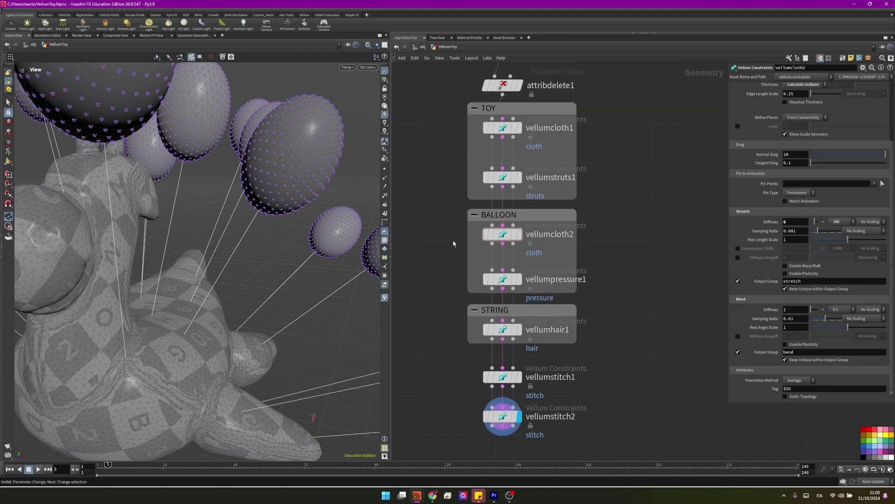
click(503, 234)
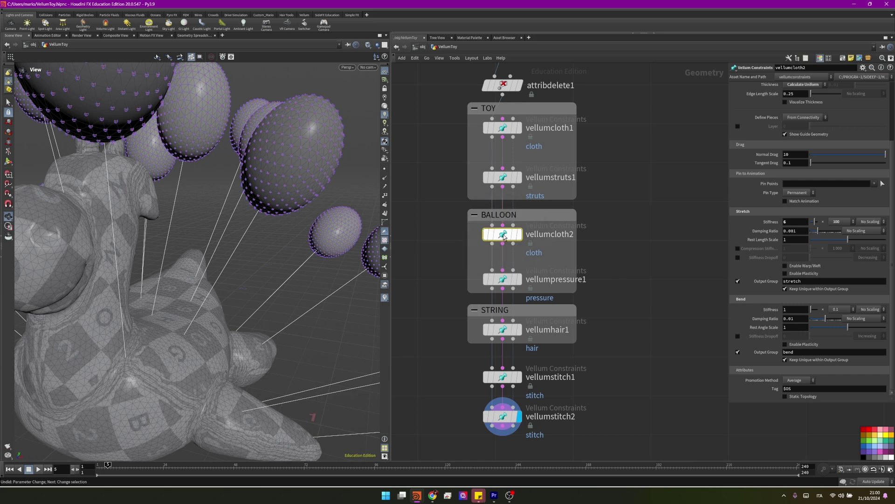
click(853, 309)
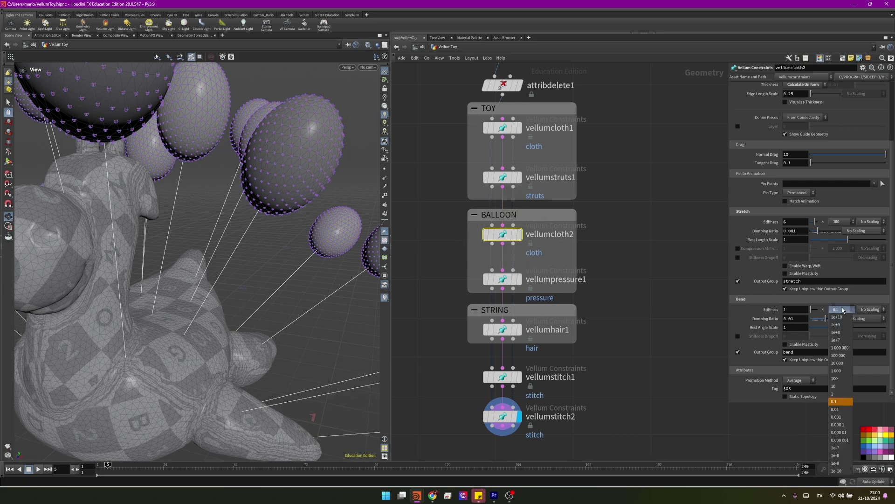
click(841, 374)
On vellumpressure1, set the stretch stiffness multiplier to 10 000 and the rest length scale to 3
click(504, 279)
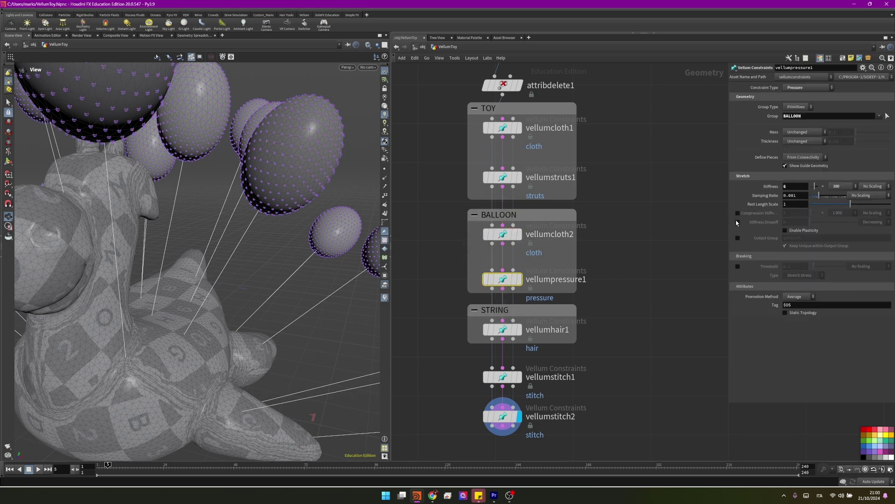
click(836, 189)
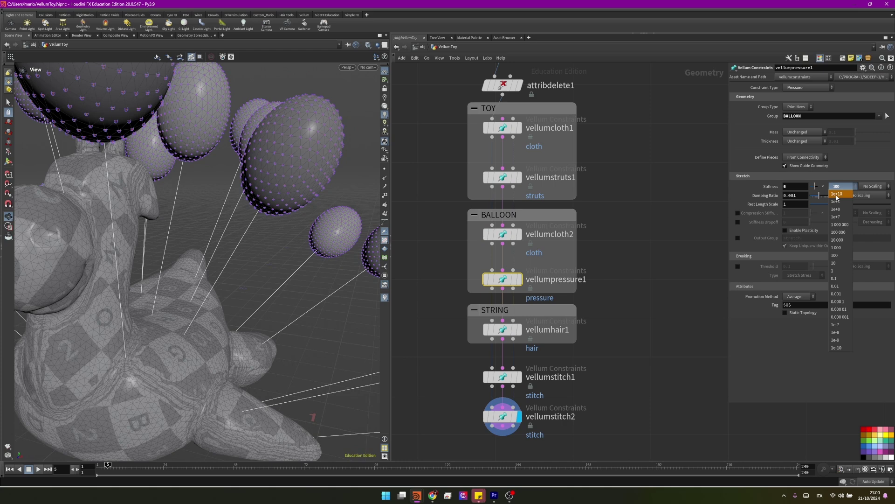
click(839, 243)
click(795, 204)
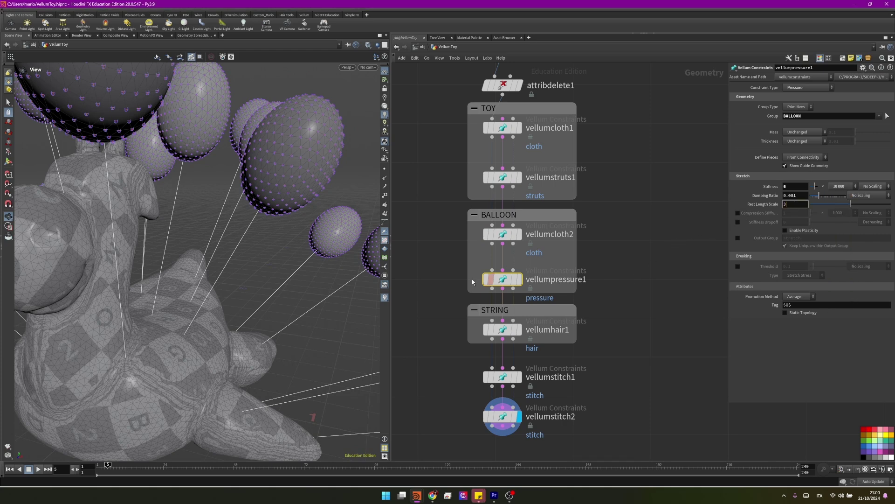
text(3)
key(Return)
On the strings' vellumhair1, set the stretch stiffness multiplier to 100 000 and the bend stiffness multiplier to 10
click(503, 329)
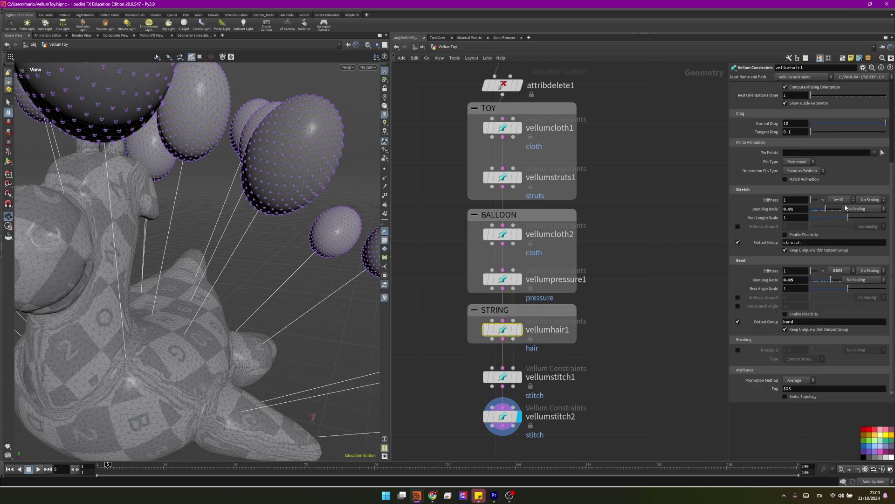
scroll(845, 205, up, 5)
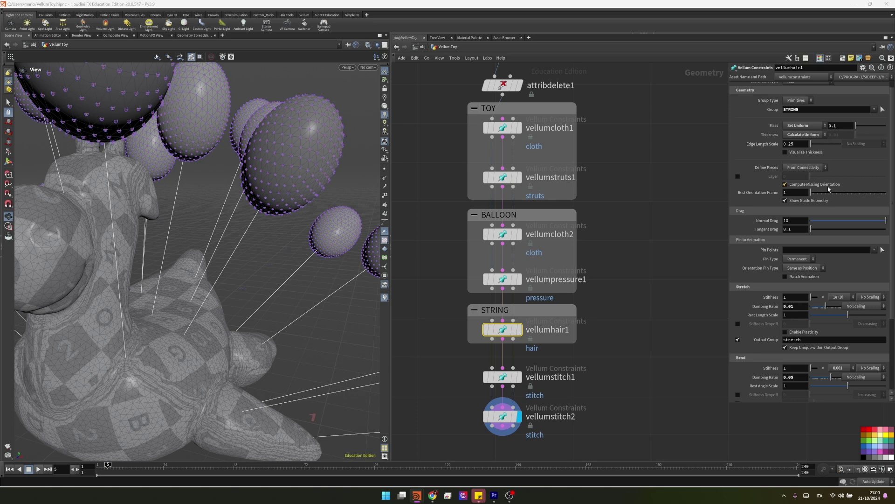
scroll(827, 186, down, 5)
click(840, 201)
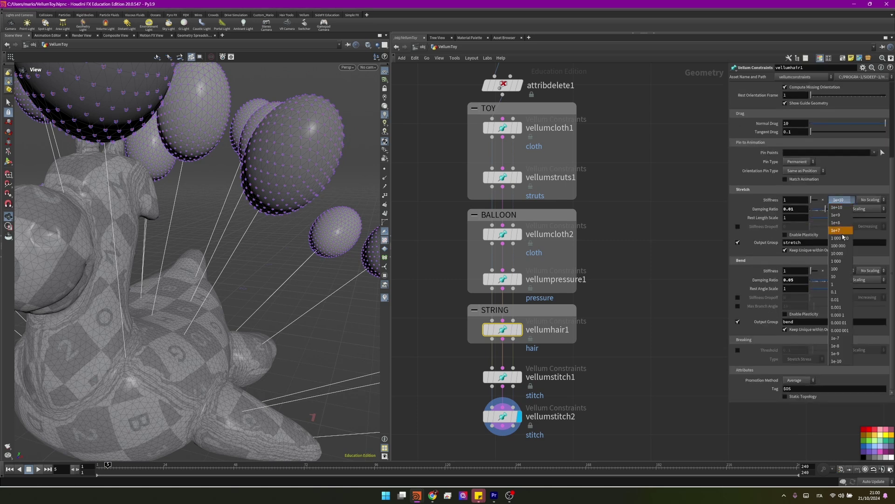
click(839, 246)
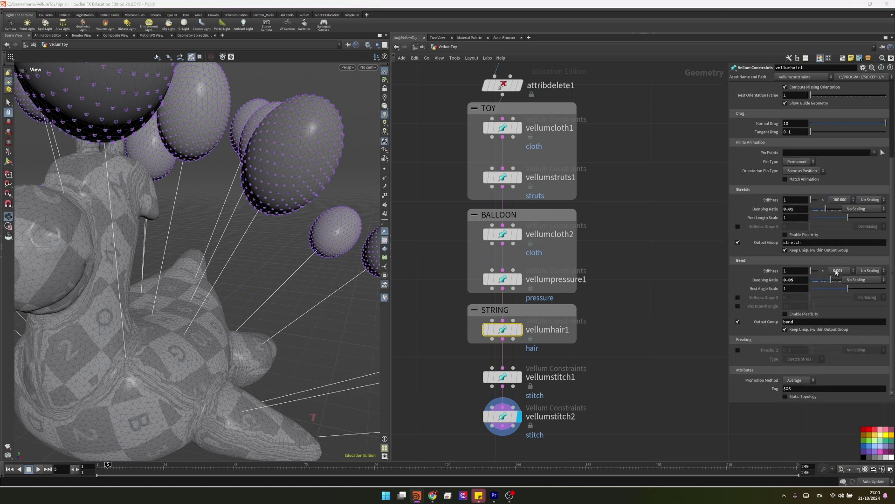
click(837, 271)
click(836, 350)
Add a Vellum Solver beneath vellumstitch2, wire all three of its inputs, and display it at frame 1
scroll(602, 292, down, 2)
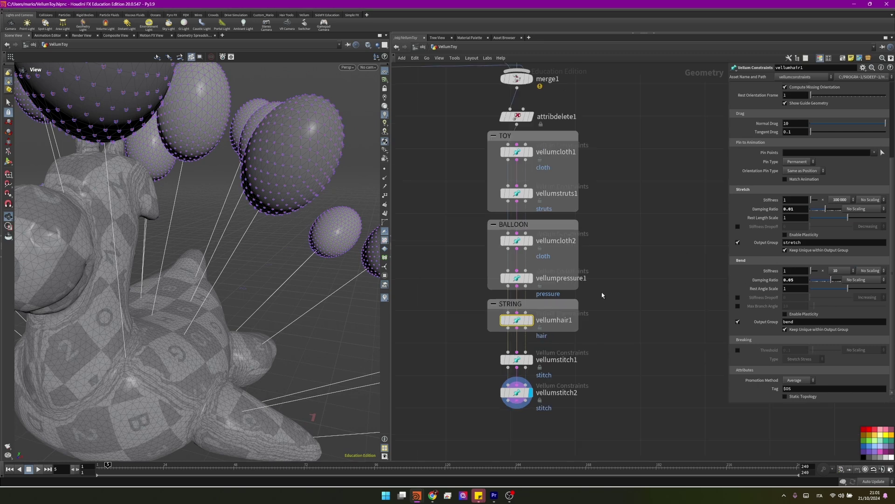
ctrl+scroll(601, 292, down, 5)
scroll(602, 292, up, 2)
drag(618, 304, 401, 186)
middle_drag(516, 325, 555, 251)
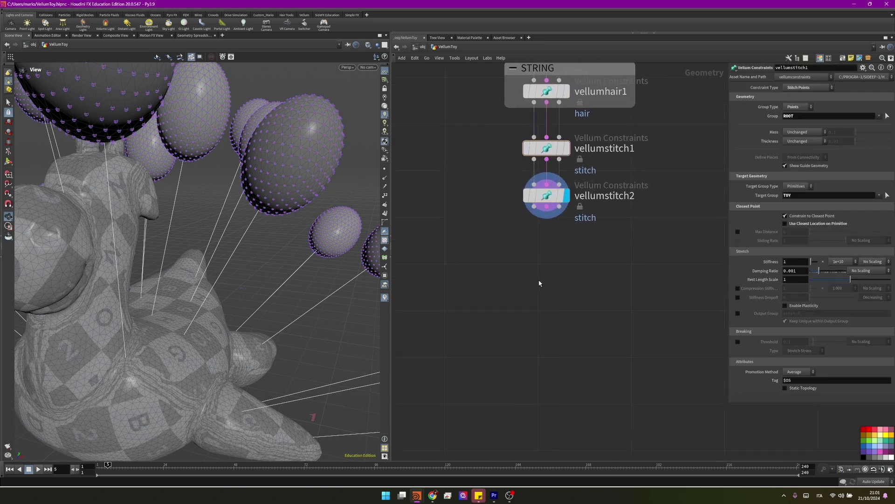
key(Tab)
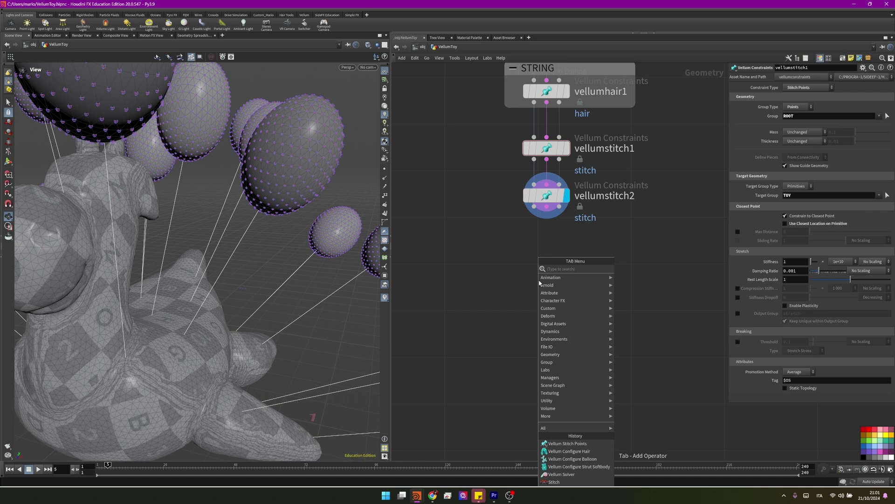
click(562, 474)
click(543, 271)
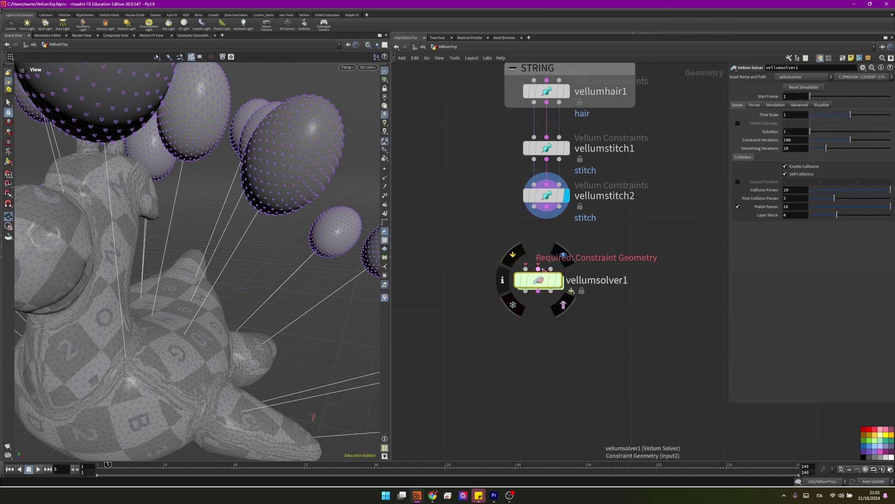
click(10, 469)
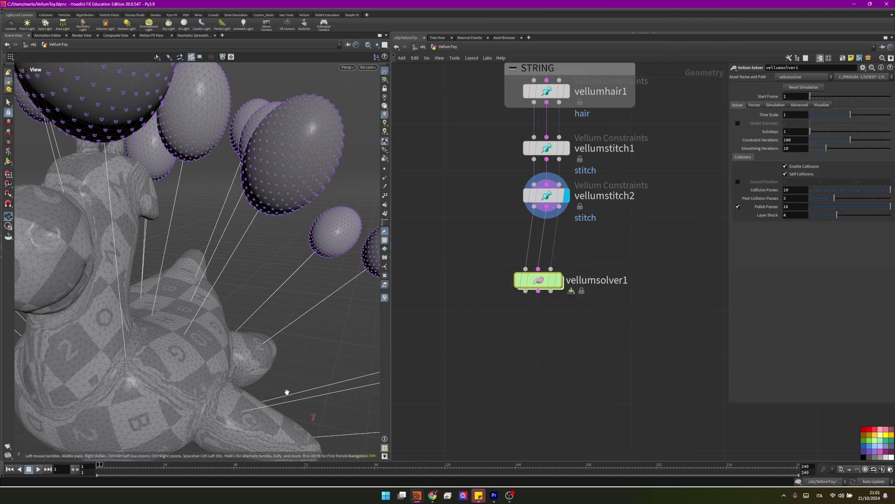
click(560, 280)
drag(541, 280, 548, 251)
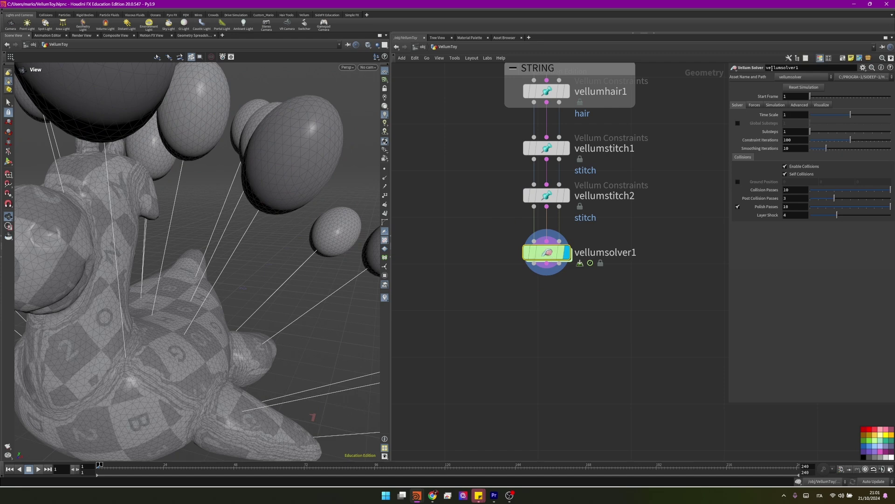
Set vellumsolver1's substeps to 3 and enable its ground position with Y at -0.28
click(797, 132)
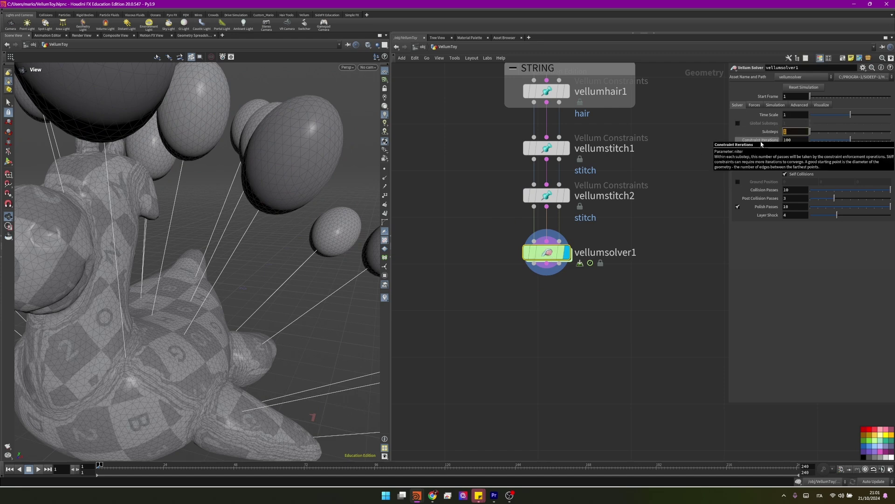
text(3)
key(Return)
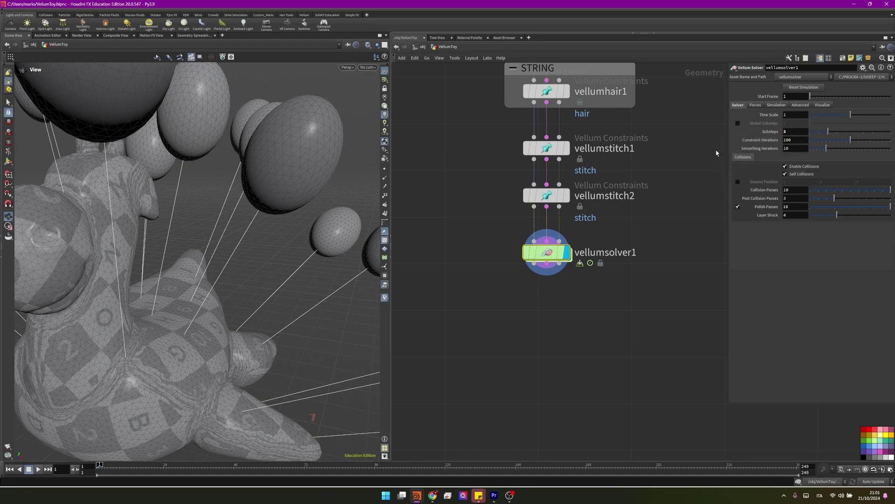
click(738, 182)
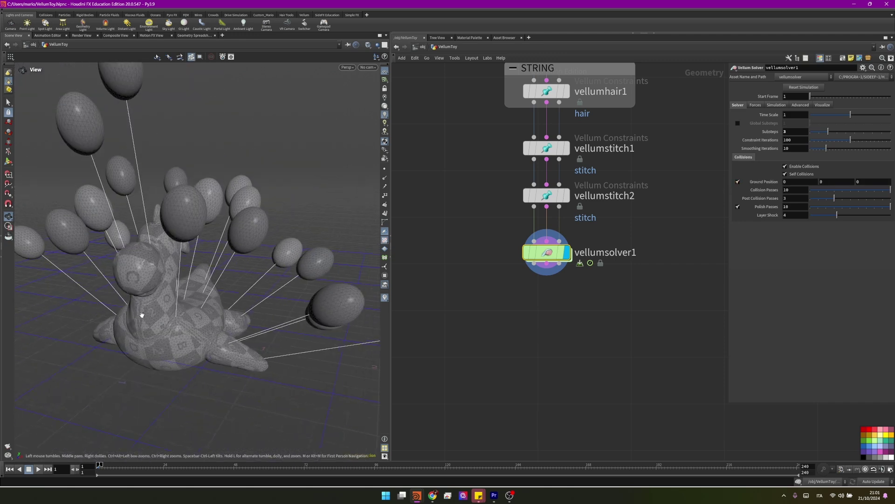
middle_drag(830, 182, 748, 208)
middle_drag(516, 230, 542, 250)
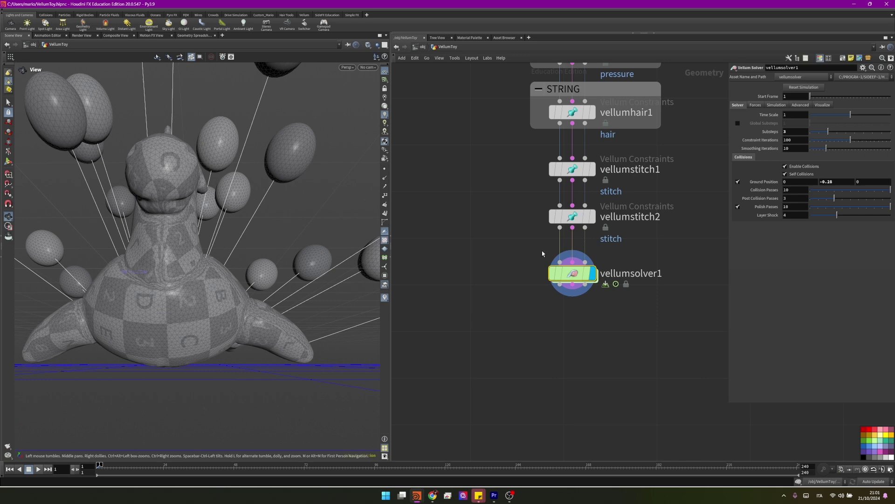
Inside vellumsolver1's forces network, add a Geometry Wrangle wired into FORCE and restrict it to the BALLOON group
double_click(577, 275)
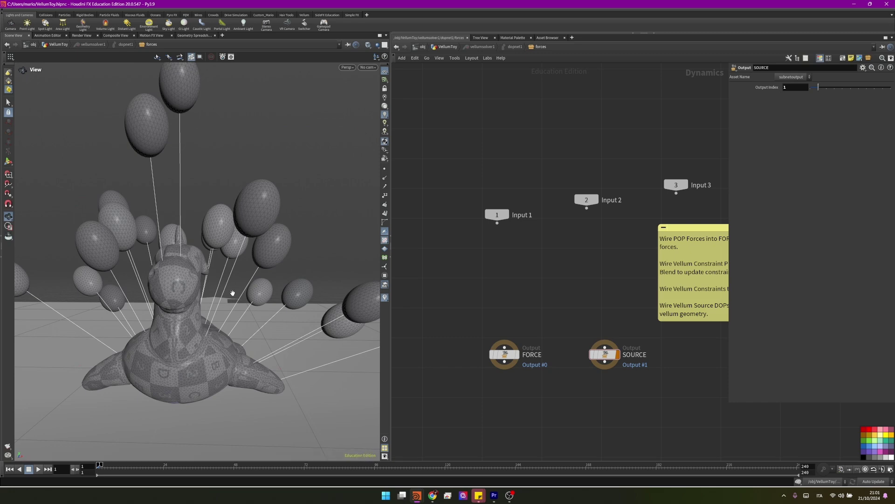
scroll(541, 238, up, 3)
key(Tab)
text(ge)
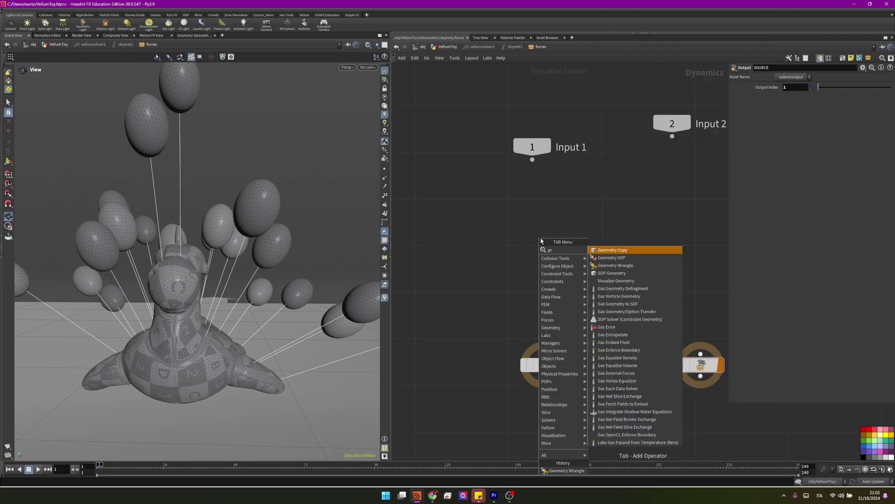
click(615, 265)
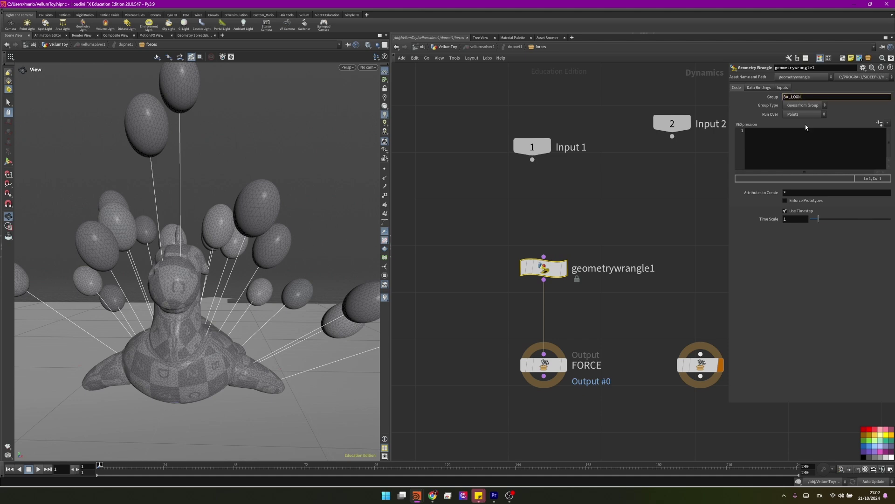
Write the wrangle's VEX expression assigning v@force a set() vector with 0 as its first component
click(787, 138)
text(v)
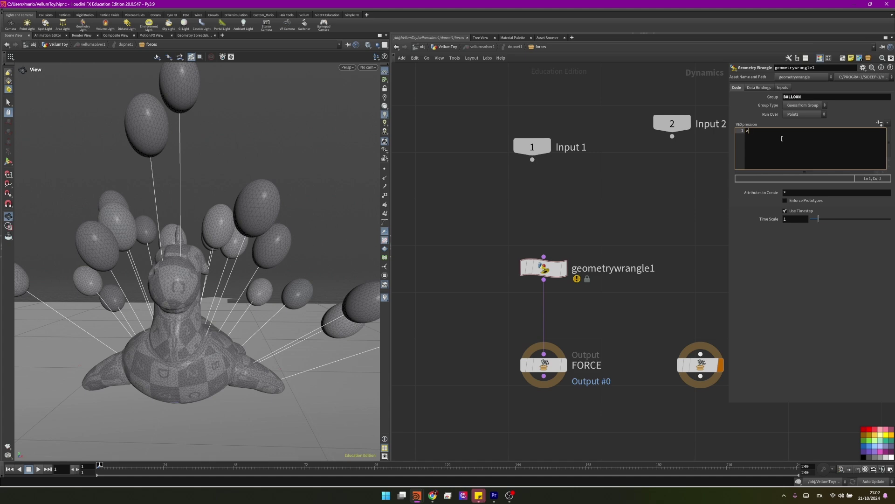
text(@for)
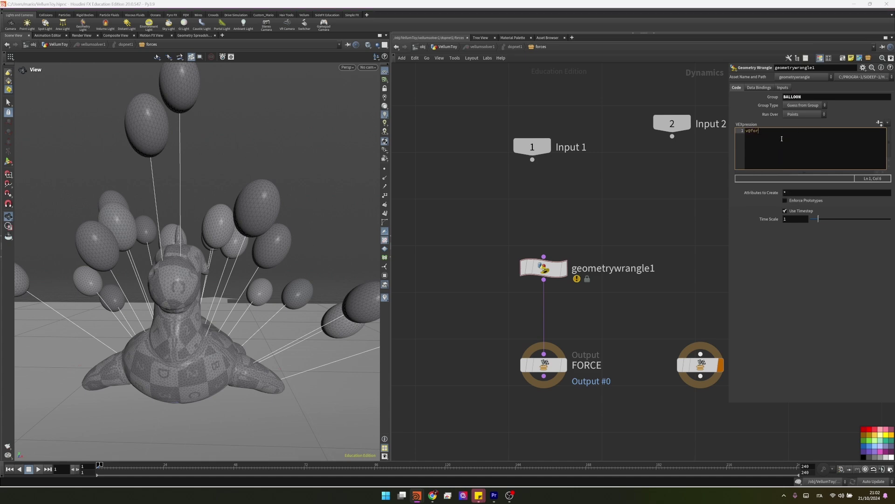
text(ce = set(0)
Return to the VellumToy network and play the simulation to examine the balloons, strings and toy
key(u)
key(u)
key(u)
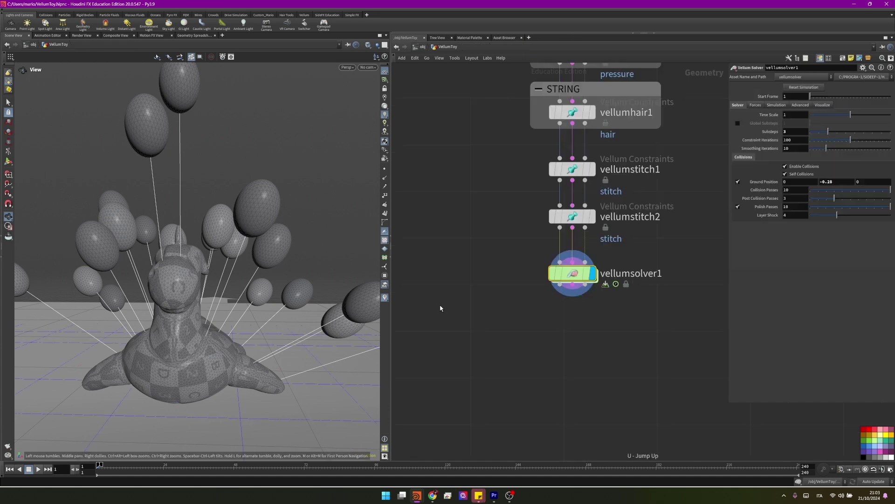
click(38, 470)
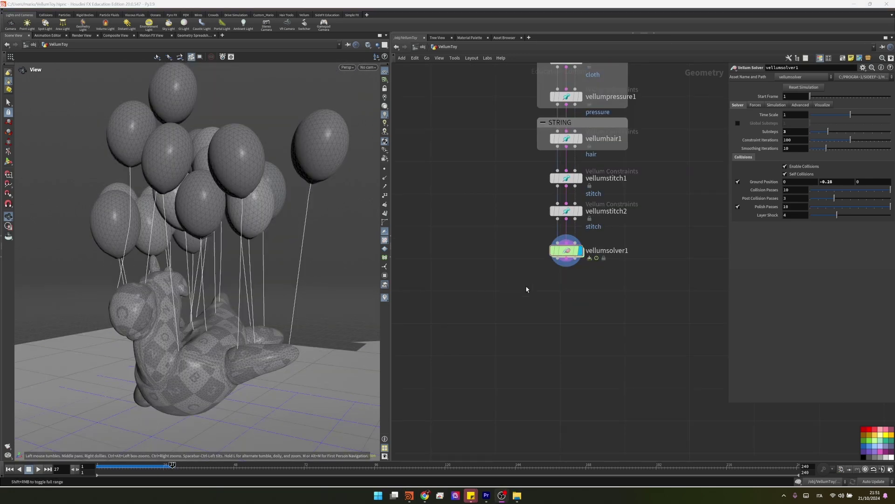
click(523, 309)
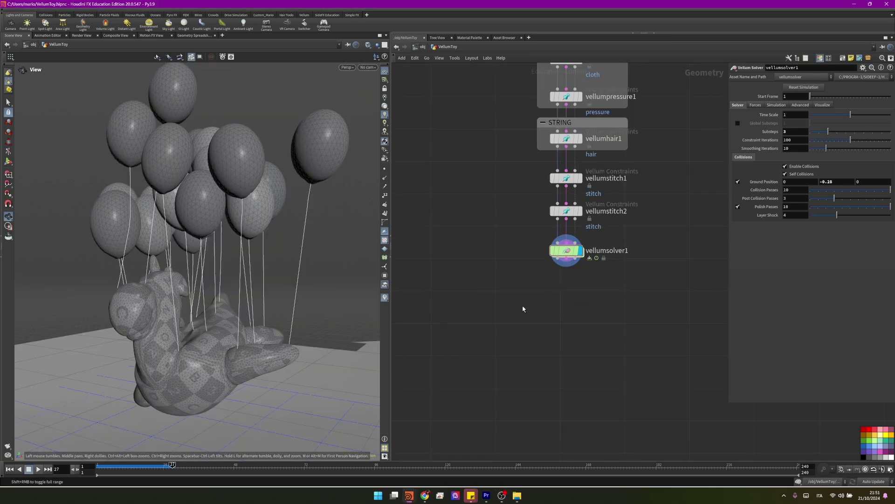
Add a Null below vellumsolver1 and name it OUT_SIM
key(Tab)
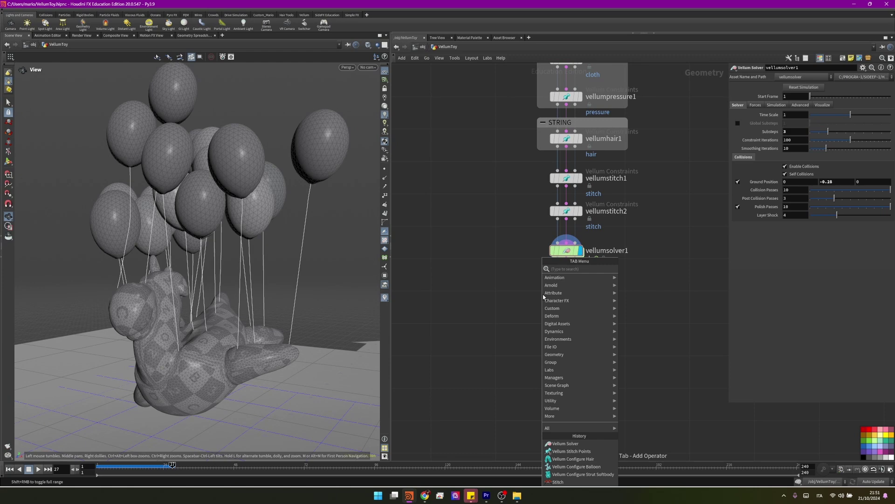
text(null)
key(Return)
double_click(575, 285)
text(OUT_SIM)
key(Return)
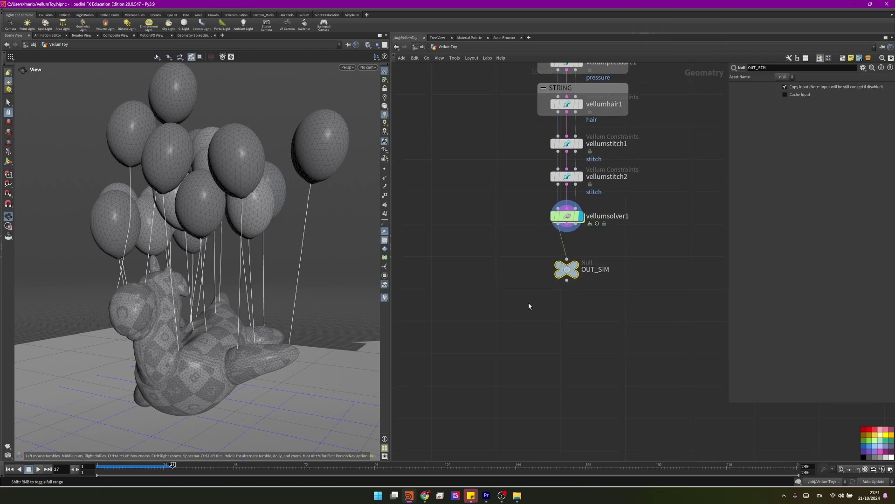
scroll(532, 298, down, 2)
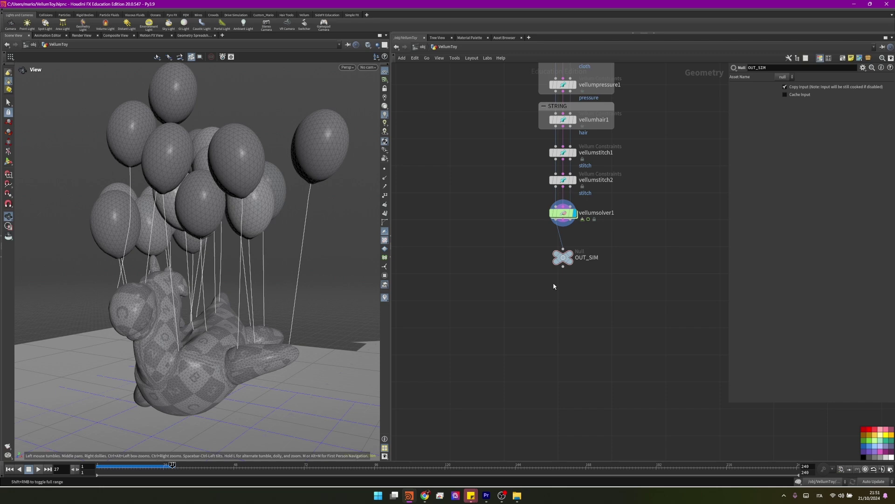
Add a Split node below OUT_SIM with its group set to TOY
key(Tab)
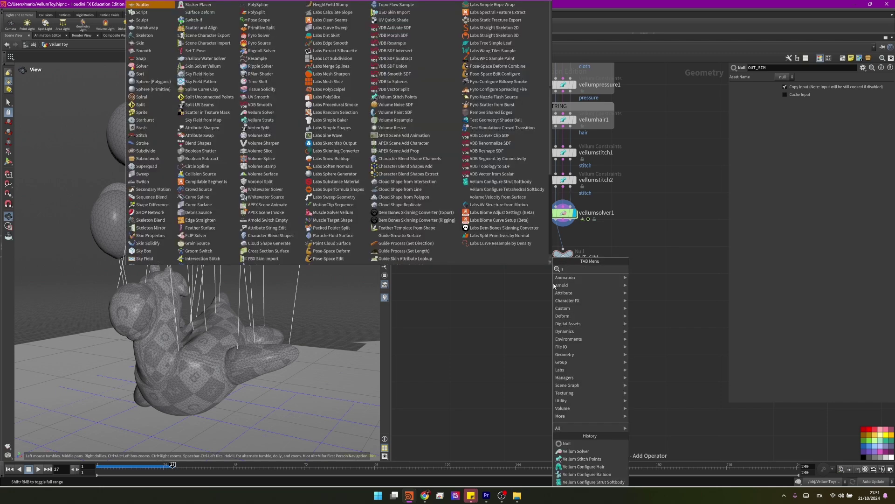
click(553, 297)
scroll(474, 302, up, 3)
click(879, 87)
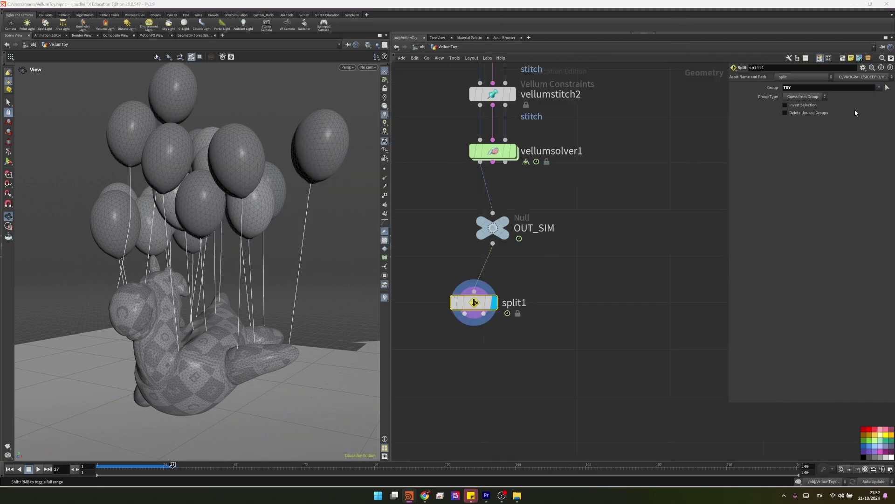
Duplicate the Split node onto split1's second output and set the copy's group to STRING
scroll(531, 295, down, 3)
alt+drag(583, 234, 604, 248)
drag(513, 295, 510, 283)
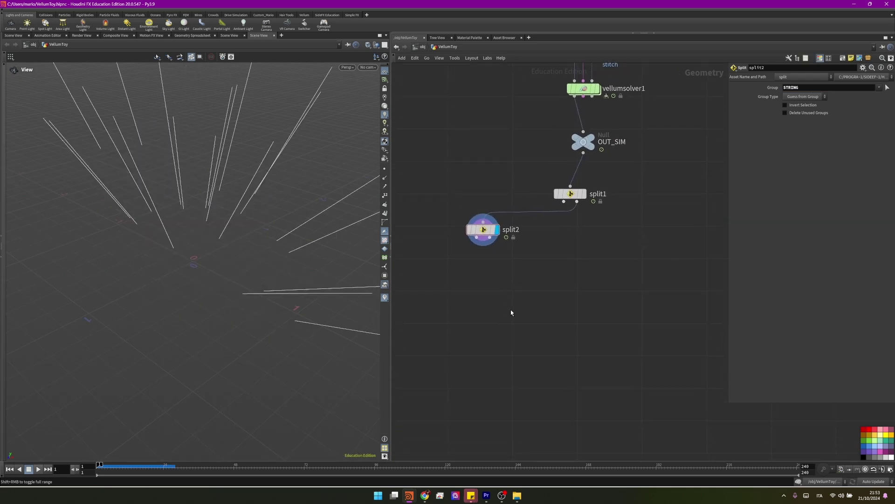
Add a Name node on split2's first output and set its name value to string
key(Tab)
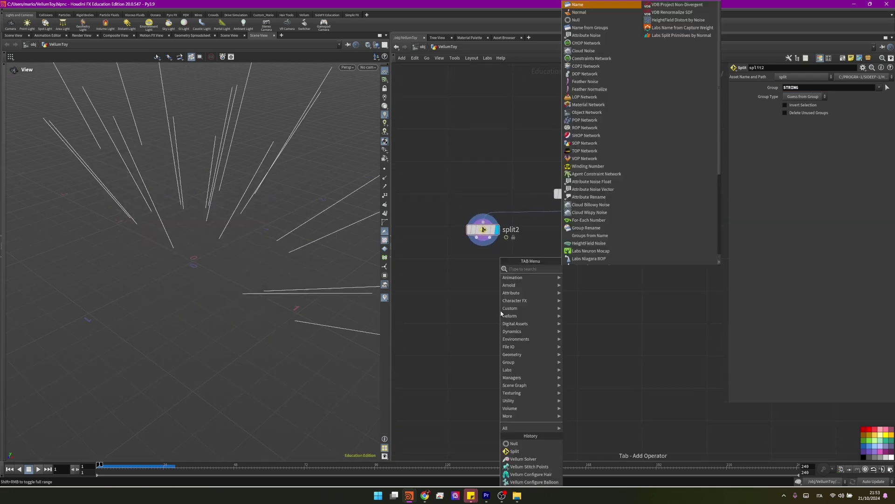
key(Return)
click(466, 286)
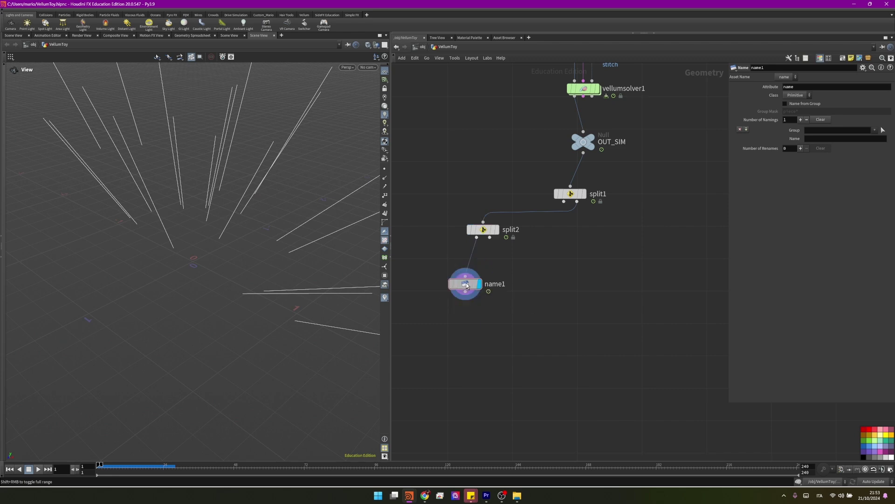
drag(467, 286, 503, 323)
click(809, 139)
text(string)
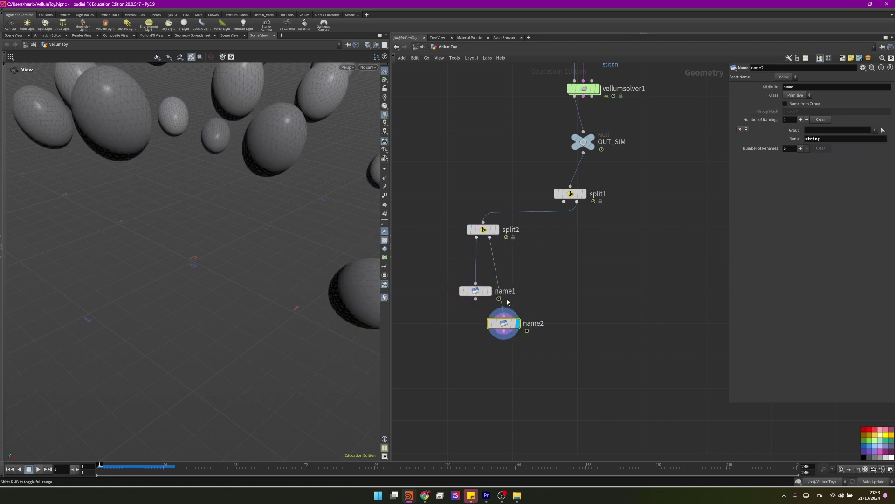
Set the name value to balloon on the copied Name node fed by split2's second output
double_click(835, 138)
text(balloon)
middle_drag(565, 229, 534, 251)
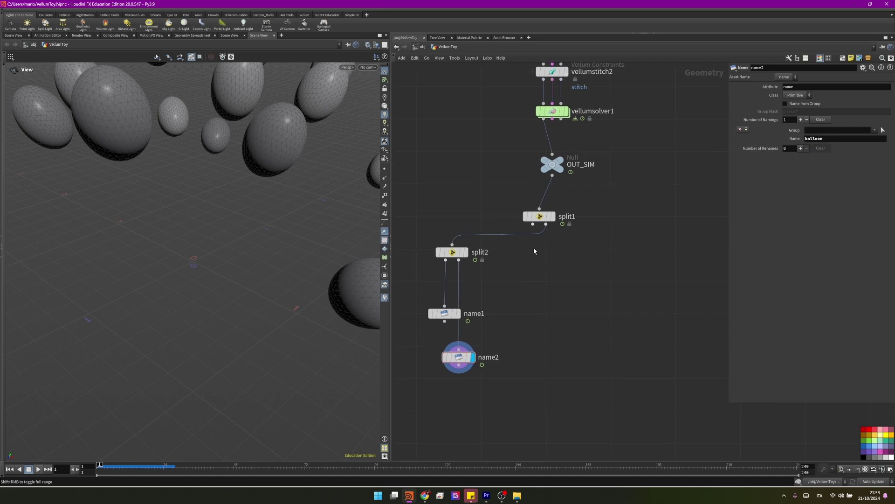
Display split1 to inspect the simulated toy mesh, and add a Point Deform node beside it
click(552, 218)
click(541, 218)
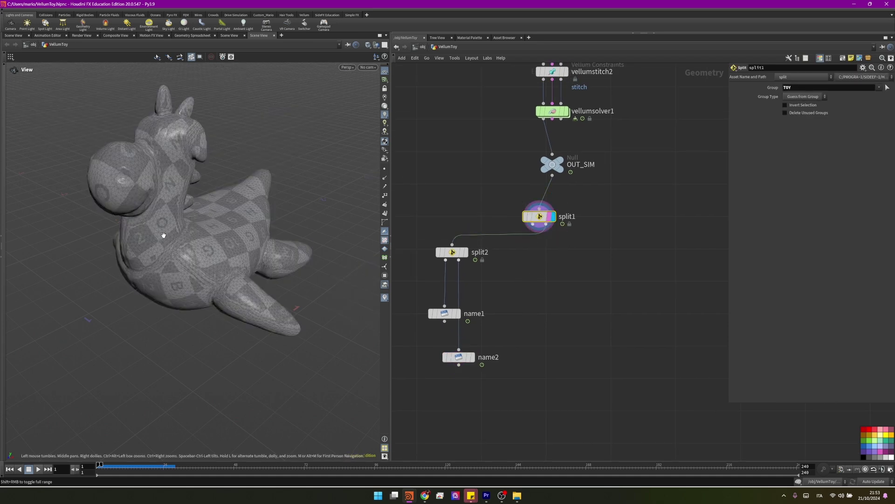
scroll(164, 230, up, 10)
scroll(231, 249, down, 10)
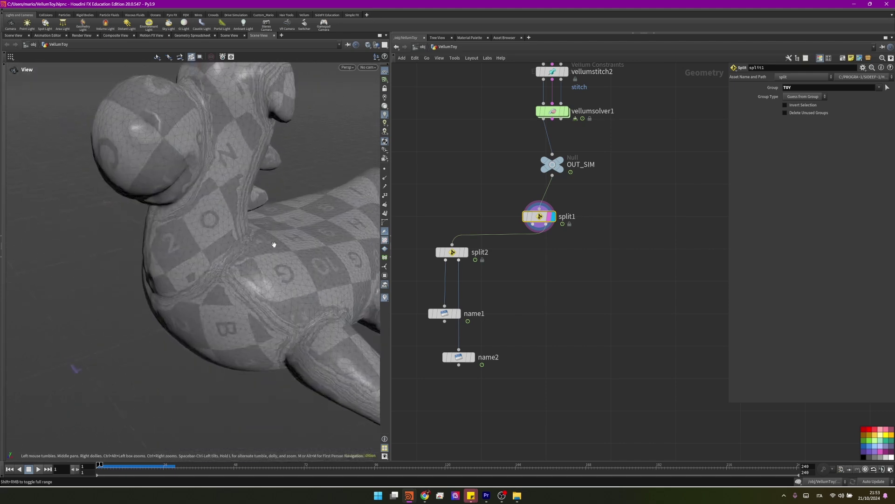
scroll(619, 283, down, 2)
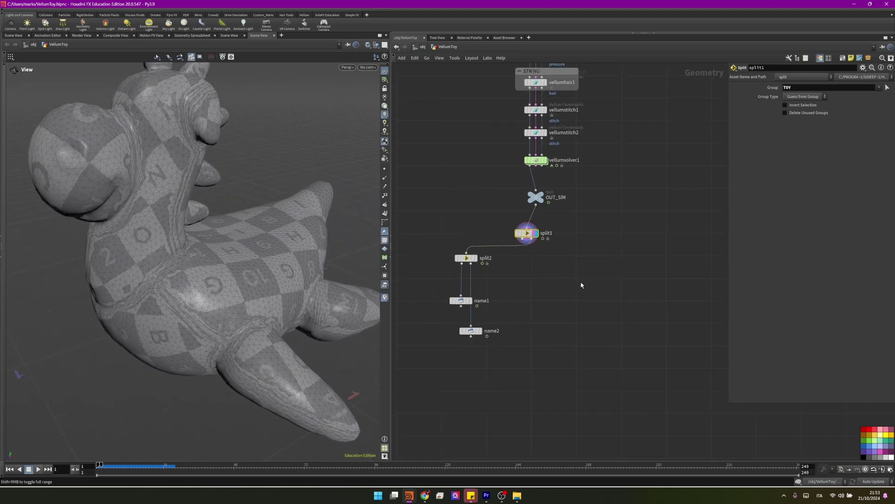
key(Tab)
click(526, 273)
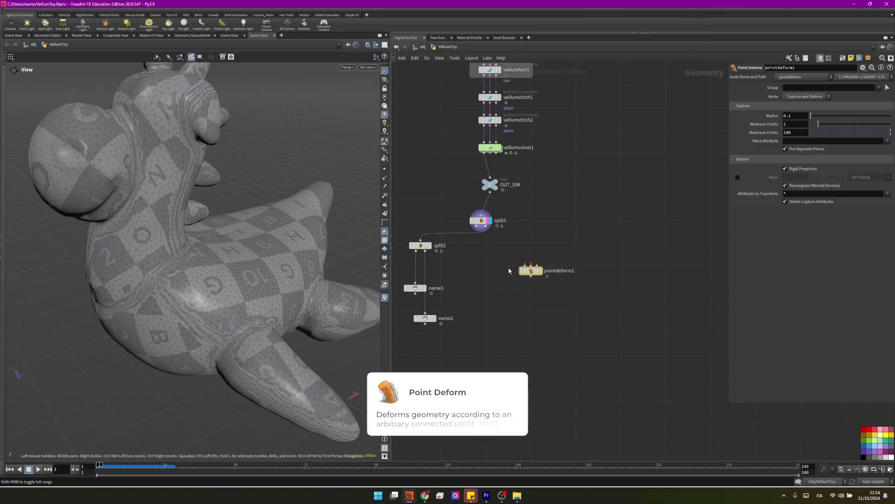
Wire boolean1 into pointdeform1's first input and remesh1 into its Rest Point Lattice input
click(524, 264)
scroll(565, 204, down, 5)
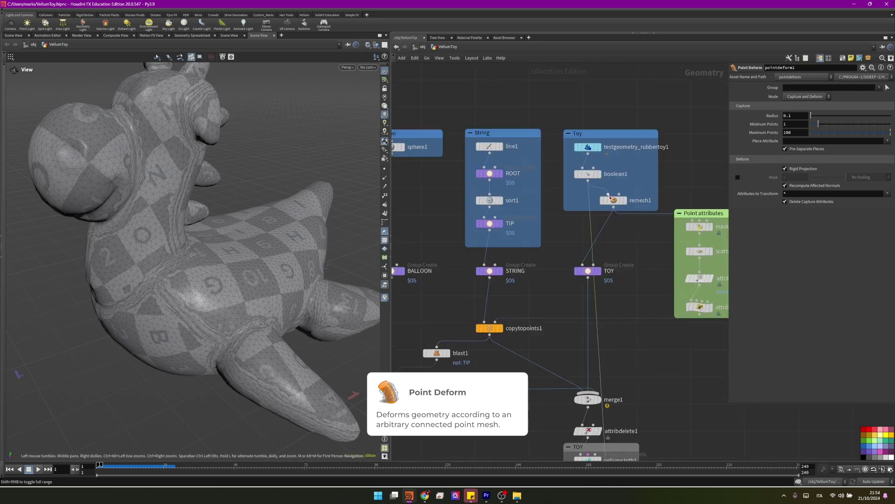
click(591, 182)
scroll(584, 281, up, 5)
click(584, 272)
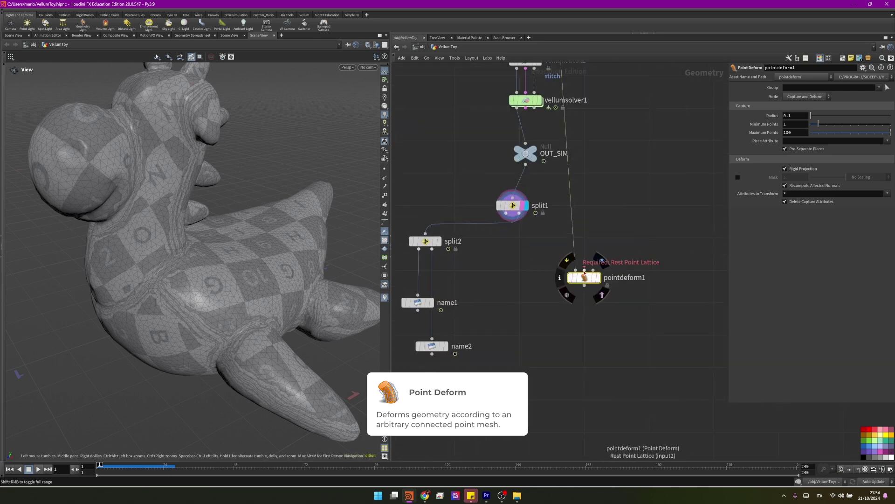
scroll(590, 262, down, 4)
scroll(599, 244, up, 2)
scroll(598, 244, down, 4)
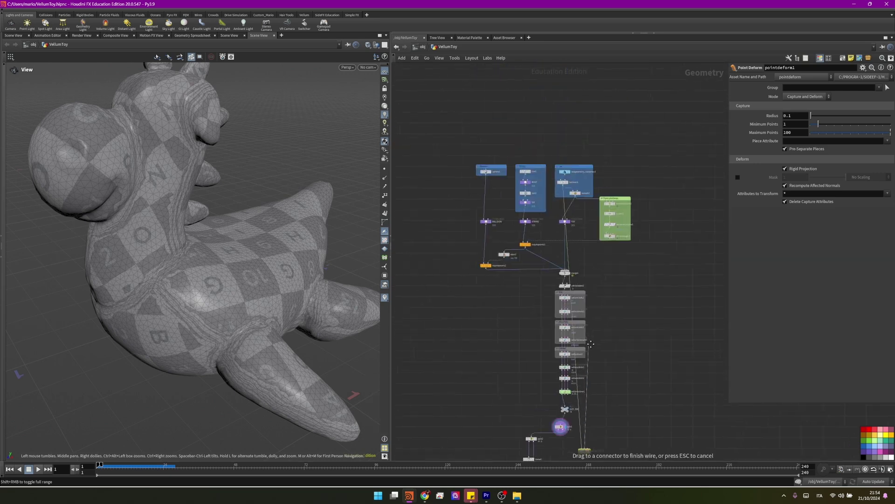
scroll(495, 230, up, 3)
click(473, 264)
scroll(474, 264, down, 3)
scroll(573, 303, up, 4)
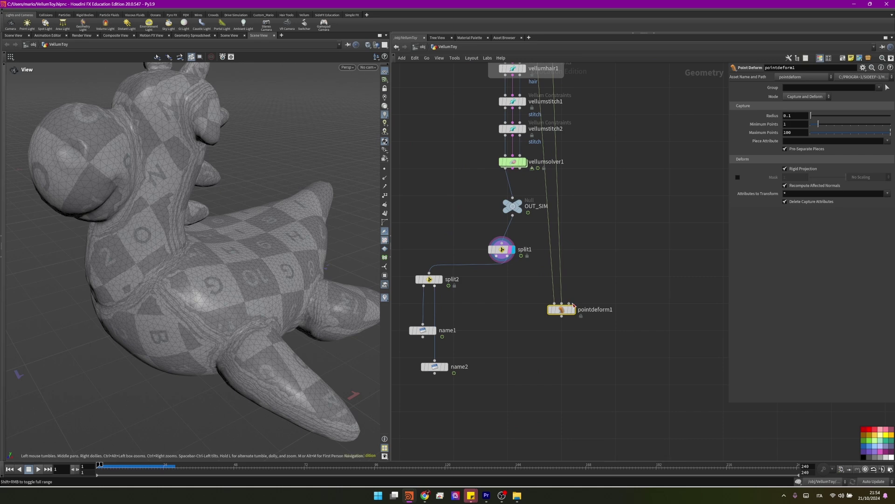
Wire split1's toy output into pointdeform1's third input, display the deformed toy and turn off split1's template display
click(570, 303)
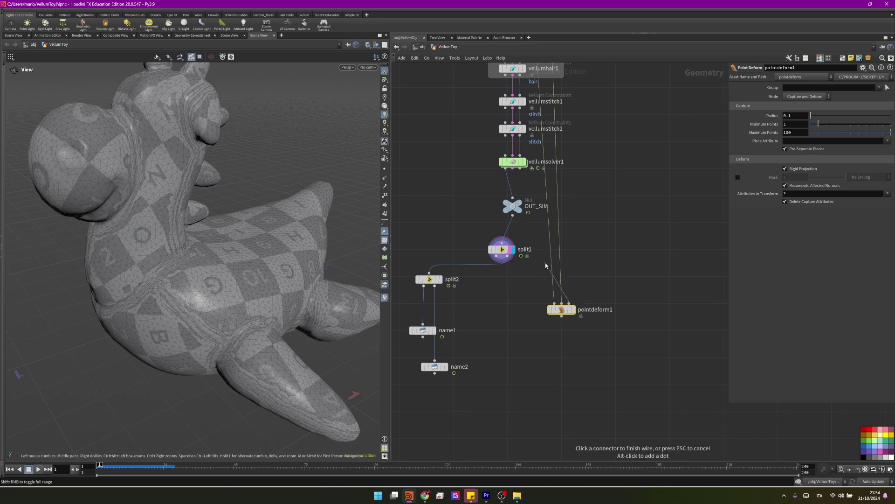
click(498, 260)
mouse_move(577, 312)
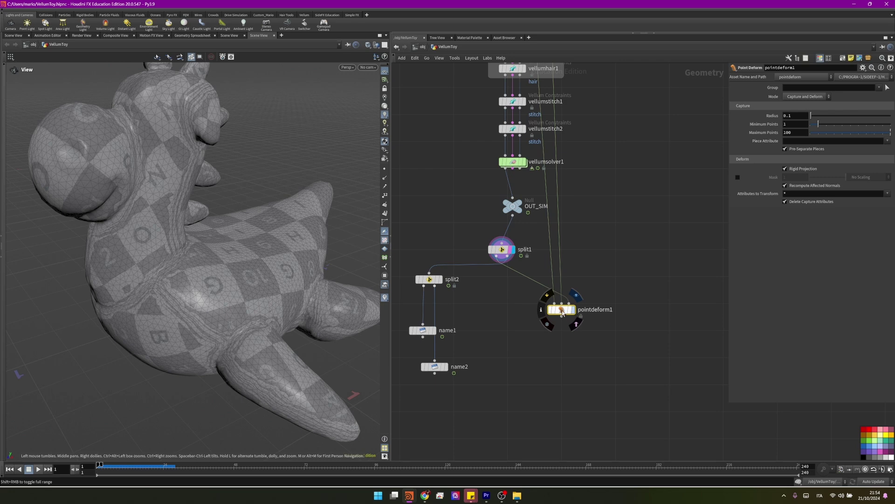
drag(562, 313, 587, 302)
click(510, 250)
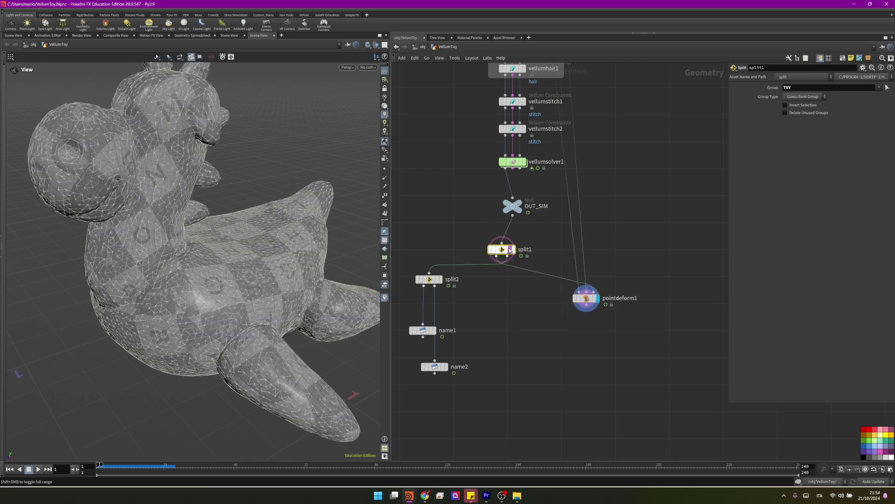
Enable Add Shader on testgeometry_rubbertoy1 and return to pointdeform1 to check the shaded toy
scroll(536, 186, down, 3)
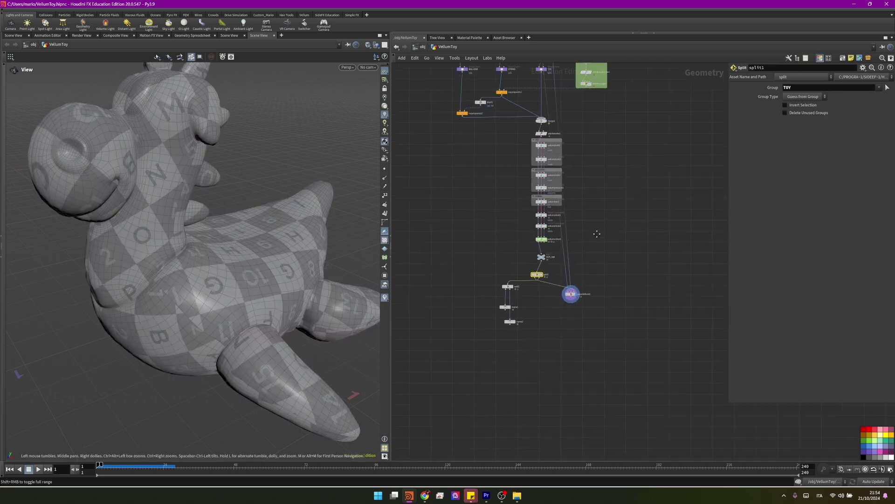
scroll(536, 186, up, 8)
click(538, 177)
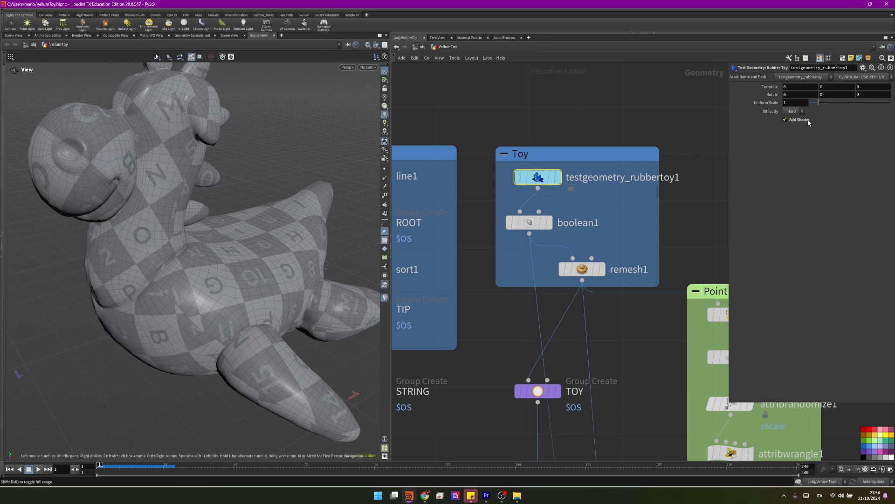
scroll(496, 332, down, 4)
mouse_move(551, 447)
middle_down()
mouse_move(550, 291)
mouse_move(565, 214)
middle_up()
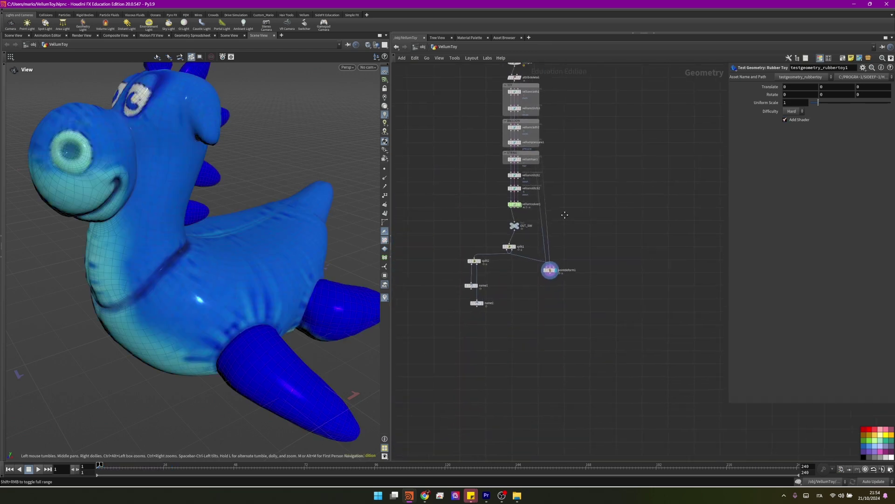
scroll(550, 269, up, 4)
click(550, 269)
drag(239, 287, 136, 279)
Add a Merge node combining name1, name2 and pointdeform1, and display it
scroll(582, 239, down, 3)
key(Tab)
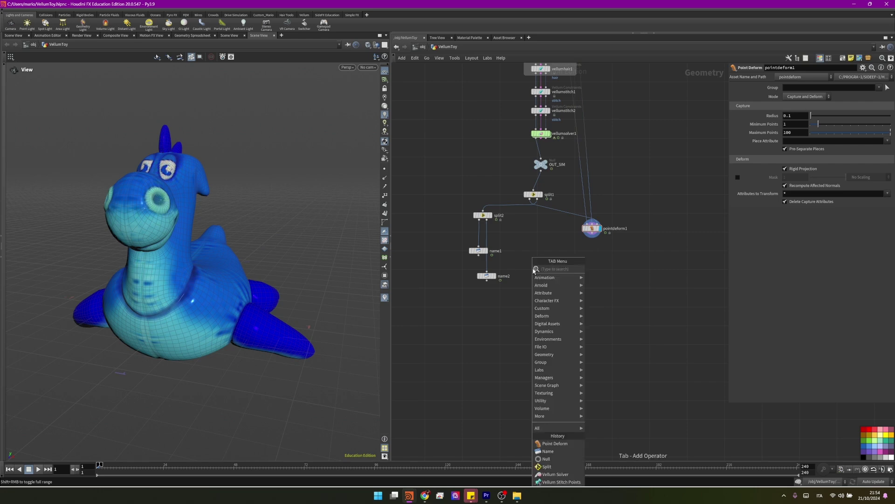
text(merge)
key(Return)
scroll(501, 265, up, 3)
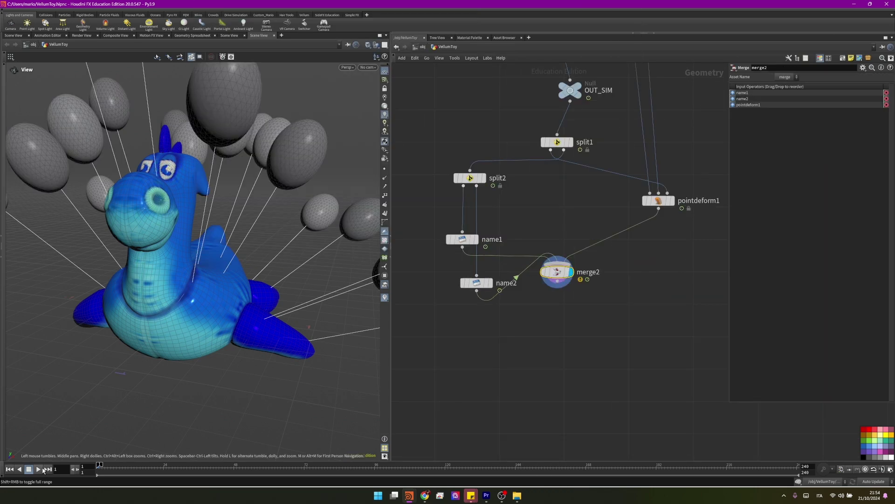
Play the merged simulation, stop it at frame 20 and examine the toy, strings and balloons
click(41, 469)
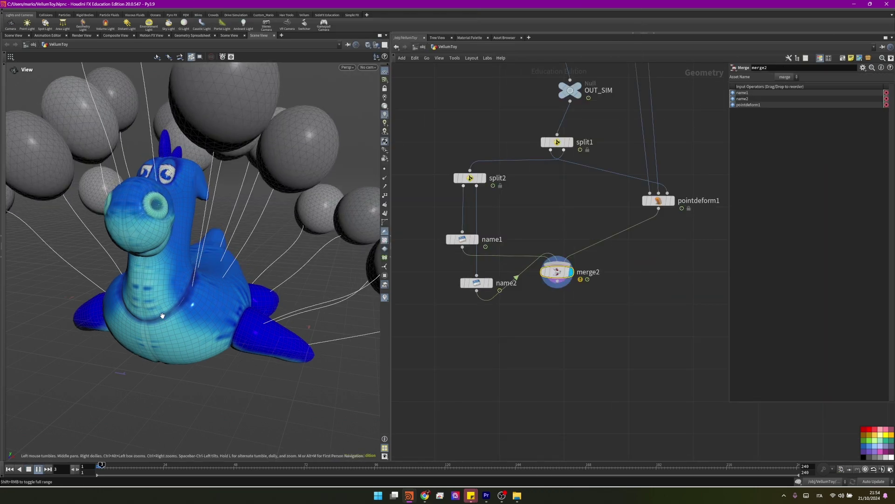
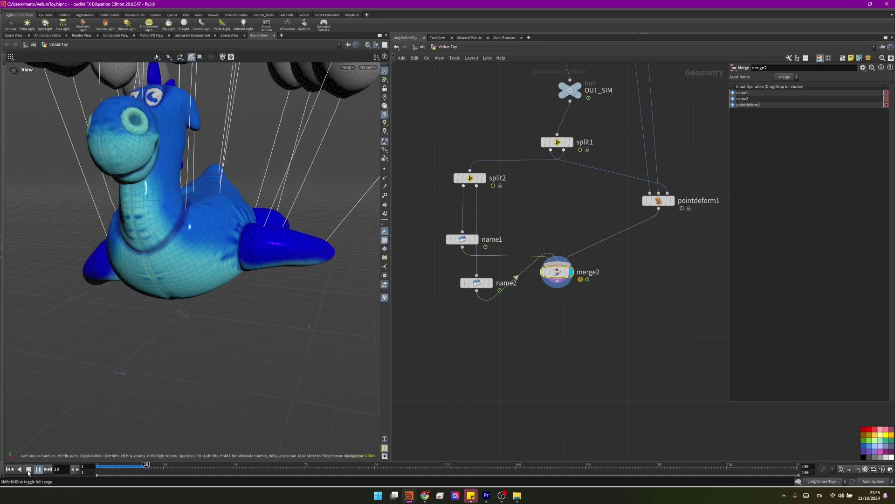
click(29, 469)
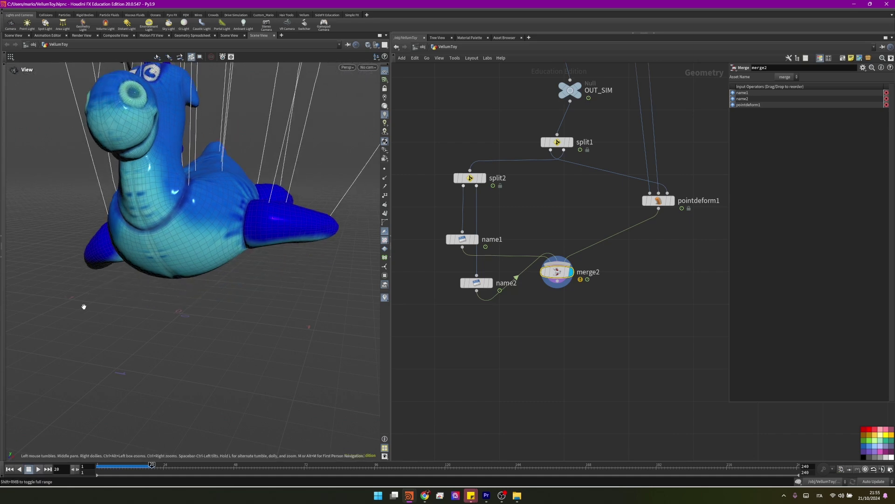
drag(150, 250, 180, 284)
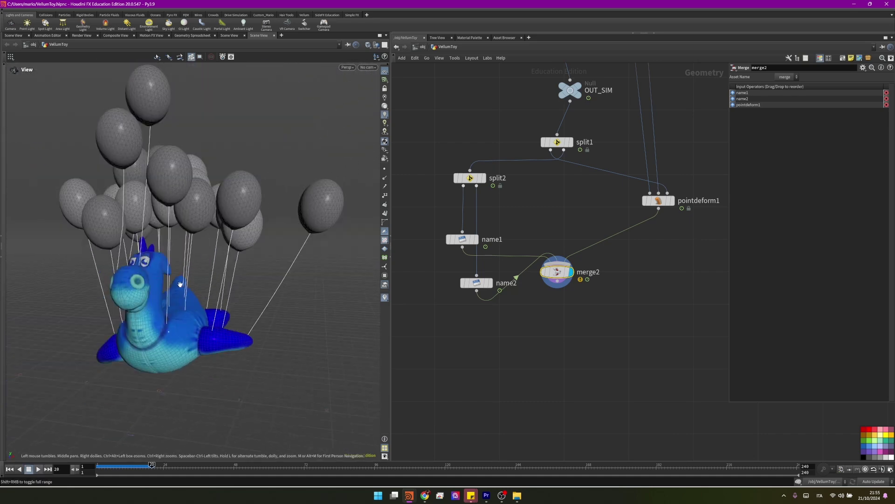
right_drag(158, 279, 187, 275)
drag(186, 274, 229, 288)
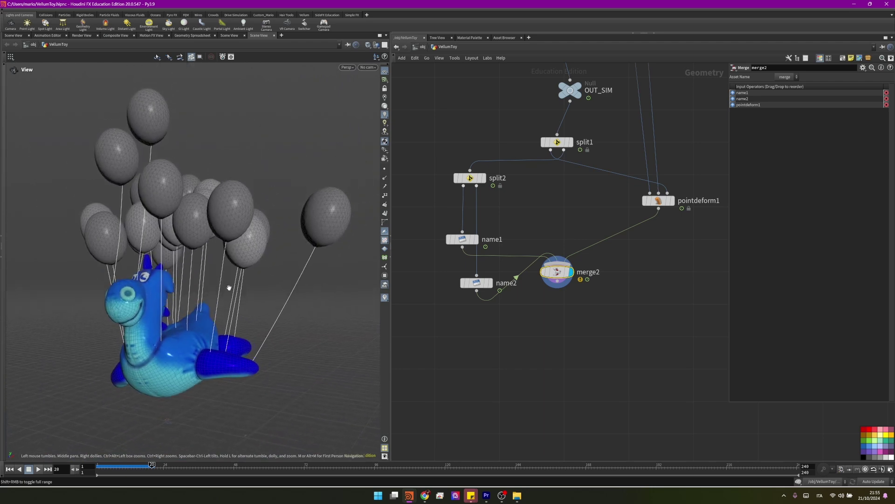
Insert a copy of the Name node between pointdeform1 and merge2 and set its name value to toy
drag(570, 273, 589, 285)
alt+drag(509, 216, 647, 229)
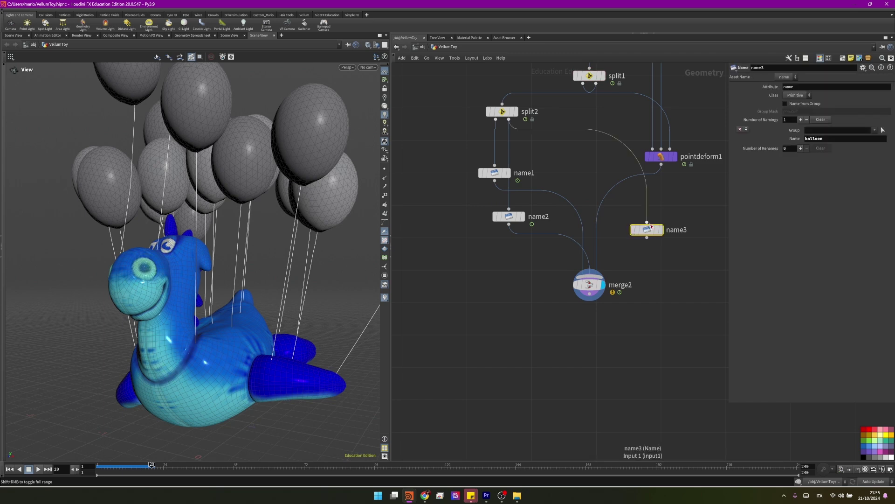
drag(662, 164, 661, 215)
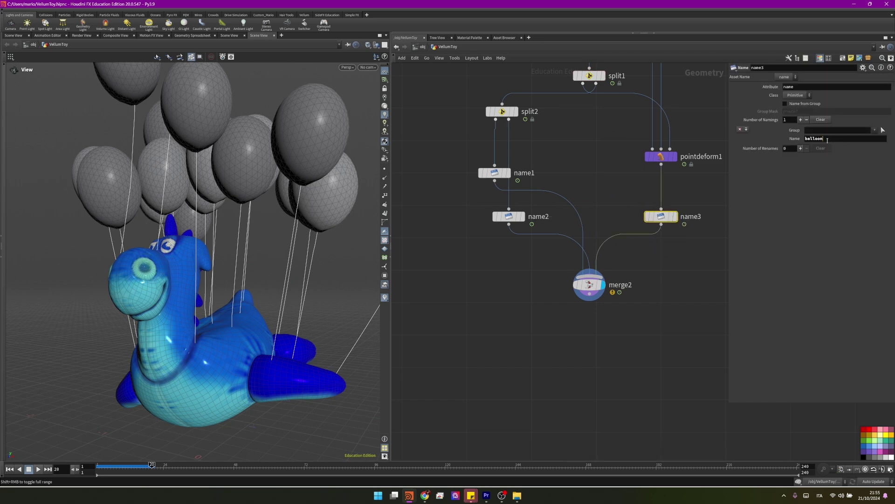
double_click(813, 138)
text(toy)
scroll(546, 178, down, 4)
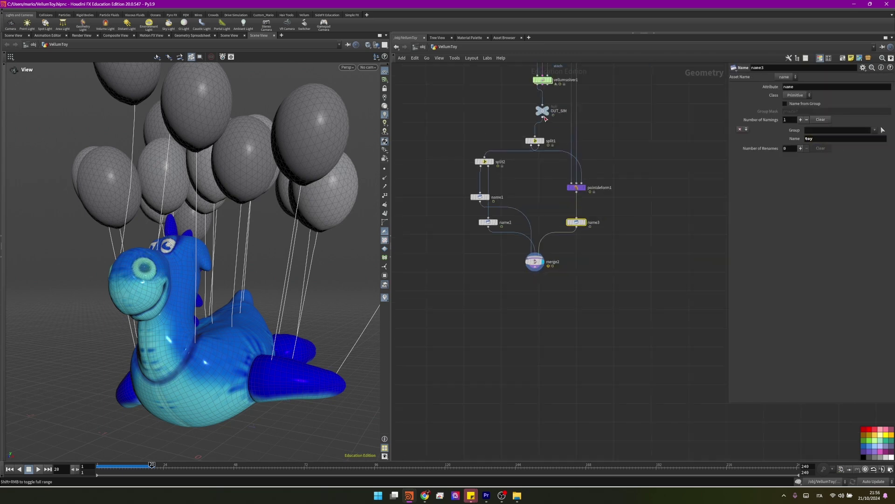
Duplicate the OUT_SIM null below merge2 and wire merge2 into it
alt+drag(542, 111, 533, 317)
scroll(533, 317, up, 3)
drag(531, 279, 532, 226)
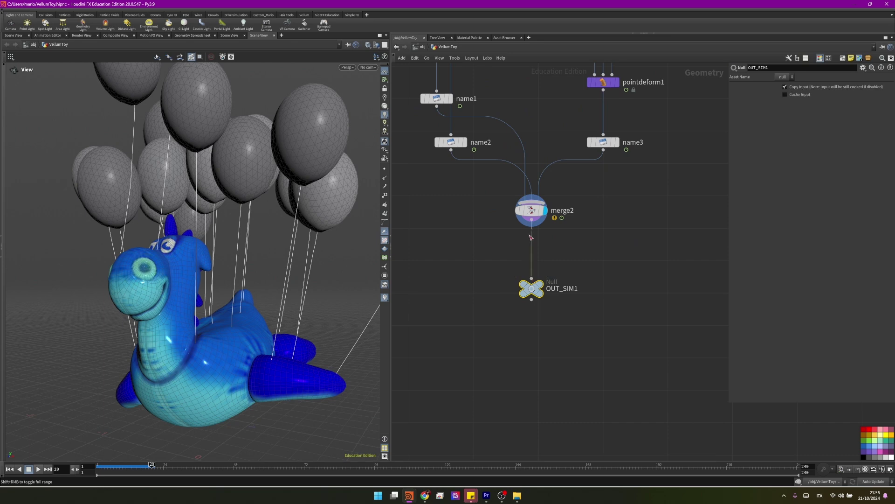
Rename the null below merge2 to OUT_SCENE and place it closer to the merge
double_click(570, 289)
drag(579, 289, 533, 270)
text(SCENE)
key(Return)
Add a LOP Network node beside the OUT_SCENE null
key(Tab)
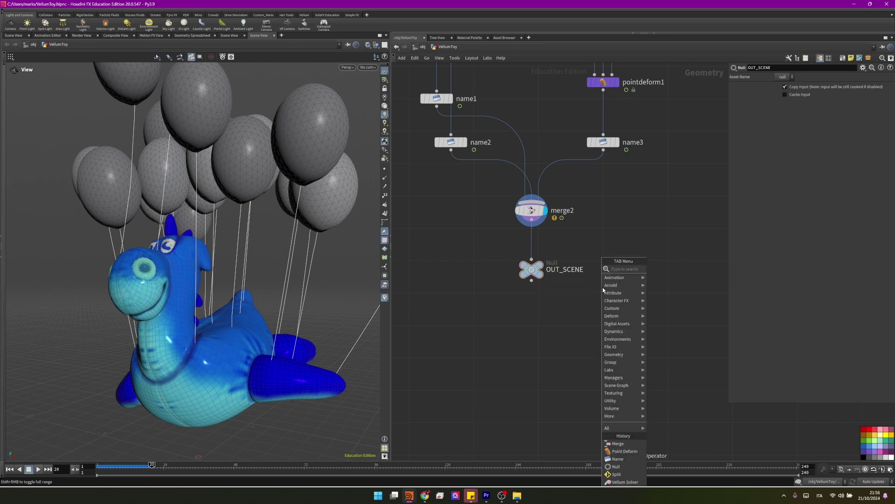
text(lopnet)
key(Return)
scroll(516, 264, up, 3)
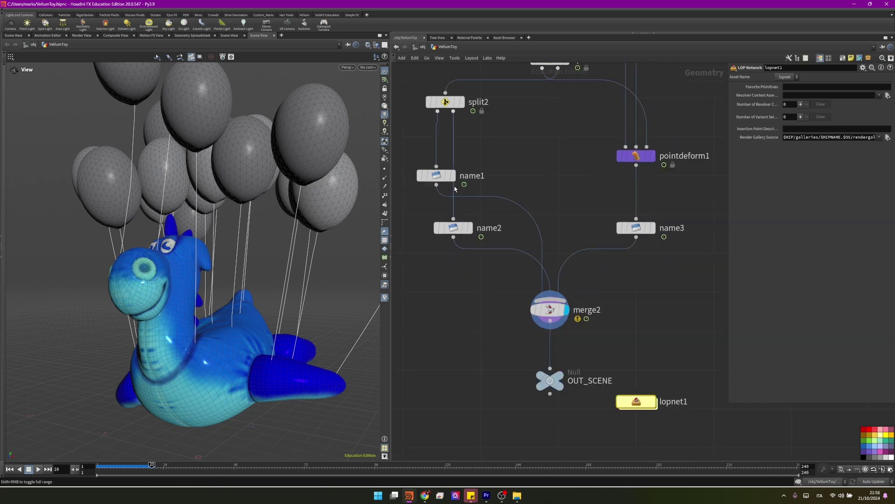
Add a null named OUT_STRING, wire name1 into it and display it
middle_drag(465, 232, 521, 254)
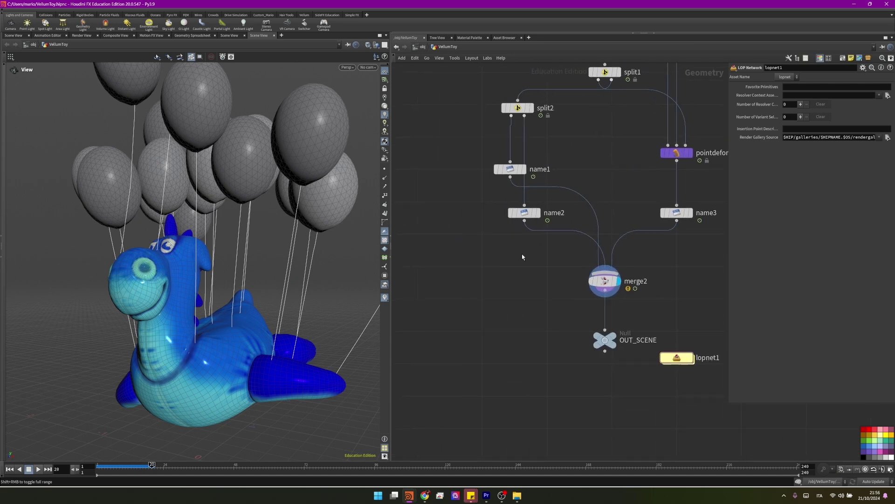
key(Tab)
text(null)
key(Return)
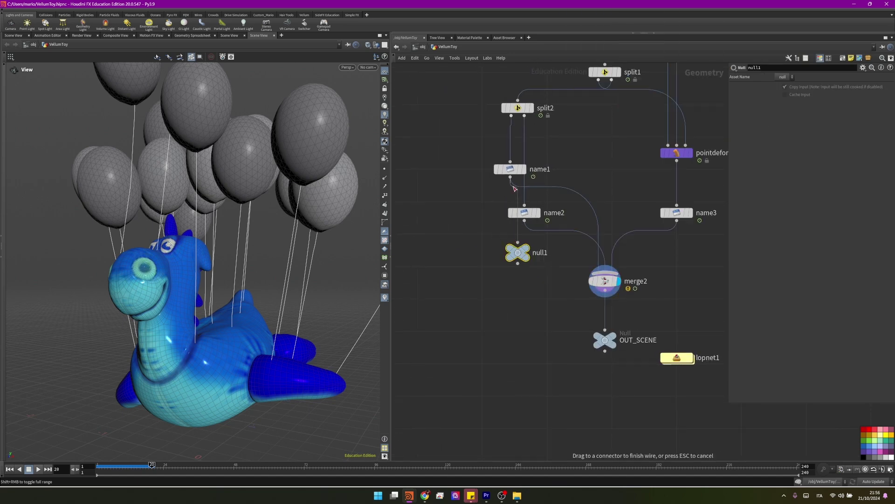
click(468, 214)
drag(470, 215, 452, 215)
click(458, 216)
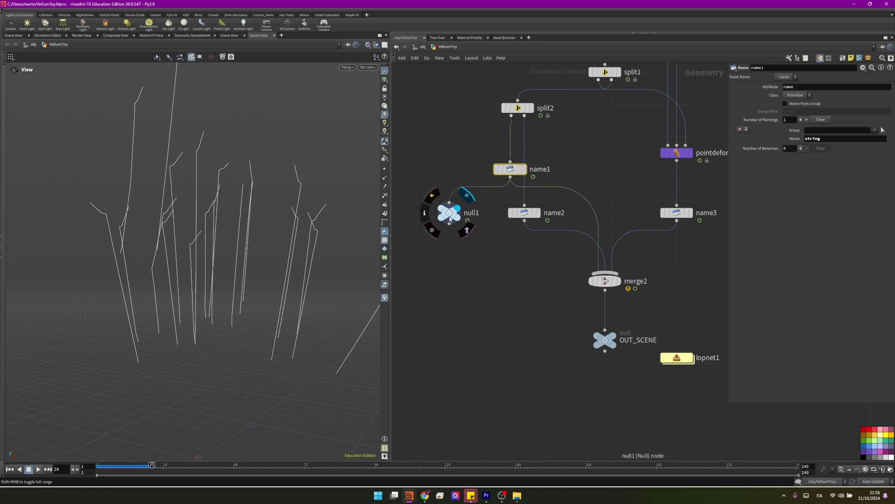
Place a copy of the OUT_STRING null below name2, wired from it, and rename it OUT_BALLOON
click(521, 276)
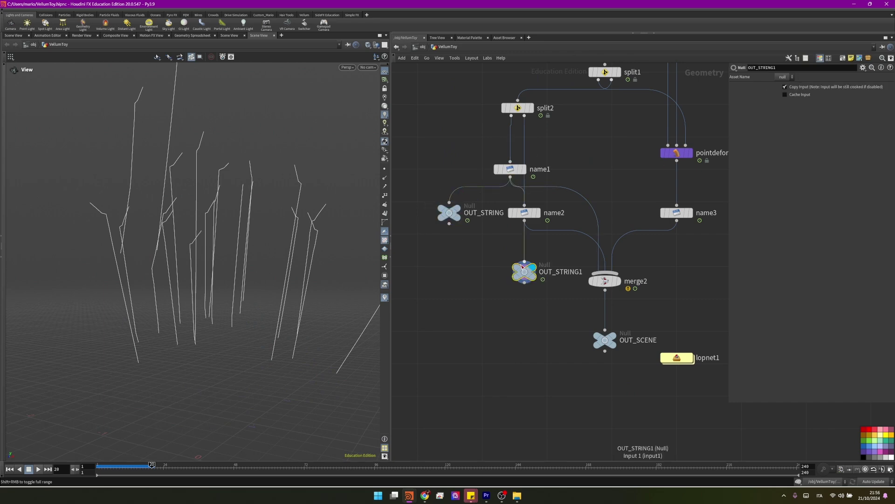
double_click(558, 272)
text(OUT_BALLOON)
key(Return)
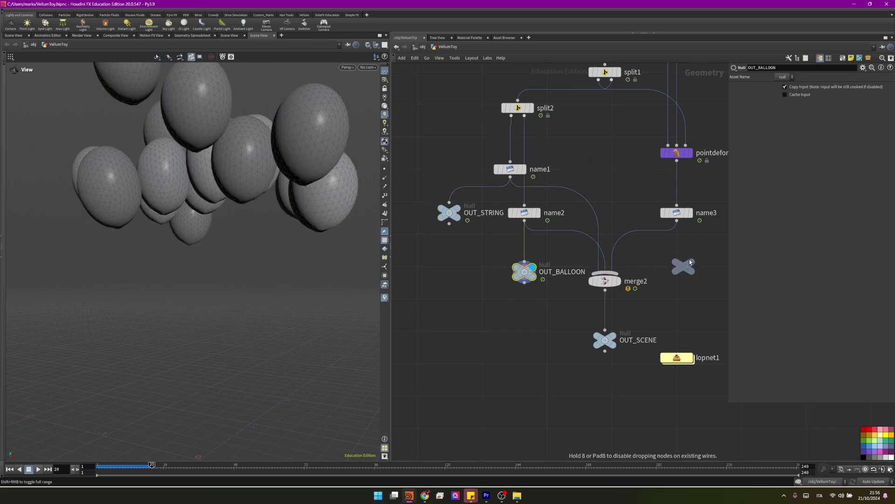
Place another copy of the null below name3, wired from it, and rename it OUT_TOY
click(689, 260)
scroll(606, 261, up, 3)
double_click(550, 276)
text(OUT_TOY)
key(Return)
scroll(576, 251, down, 3)
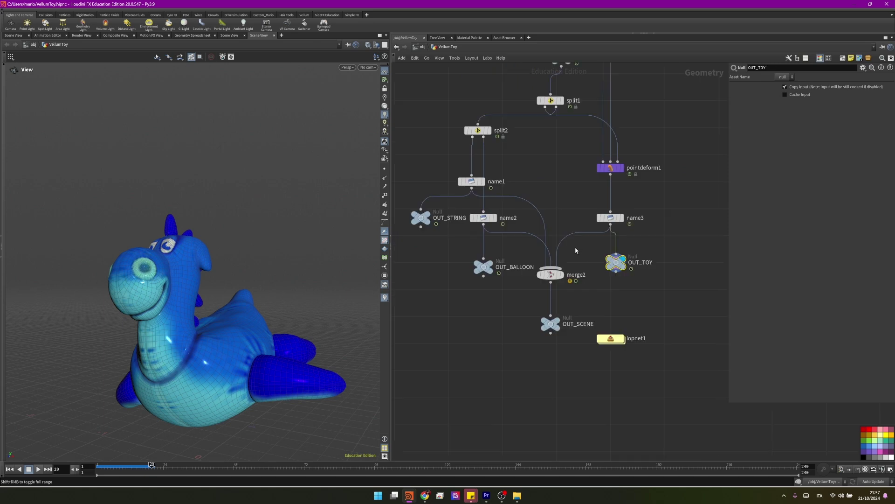
Rewire merge2 so its inputs come from OUT_STRING, OUT_BALLOON and OUT_TOY instead of the Name nodes
drag(574, 262, 532, 255)
drag(498, 300, 413, 236)
drag(431, 248, 411, 207)
shift+drag(630, 291, 597, 240)
drag(616, 271, 557, 290)
Tidy the network by laying out the string, balloon and toy branches side by side above merge2
click(484, 266)
shift+click(485, 218)
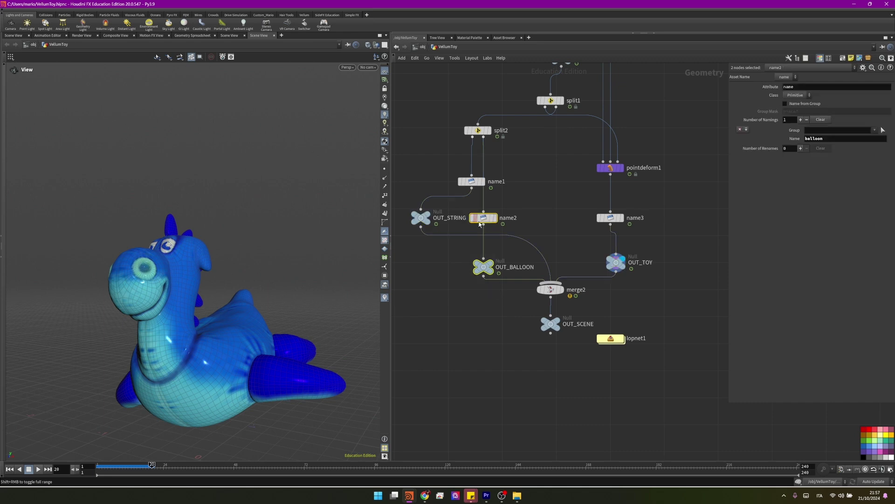
drag(490, 219, 536, 180)
click(486, 254)
key(l)
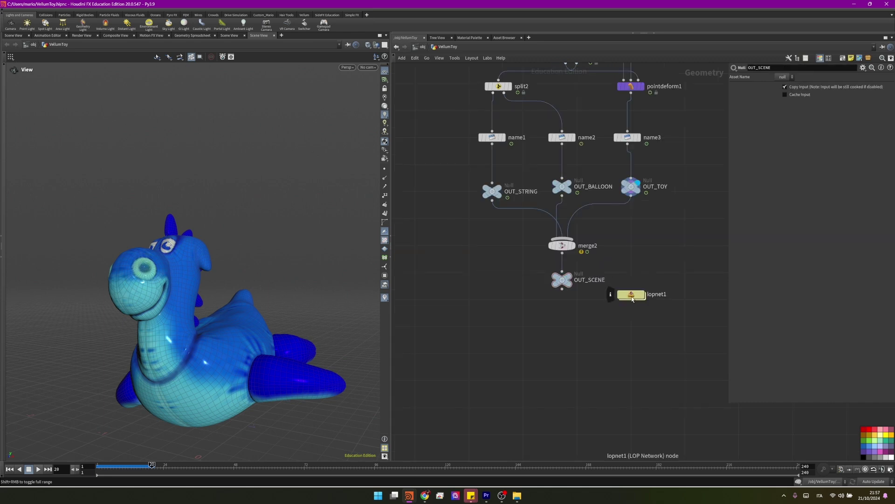
Inside lopnet1, add a SOP Import node and set its SOP path to OUT_TOY
double_click(631, 295)
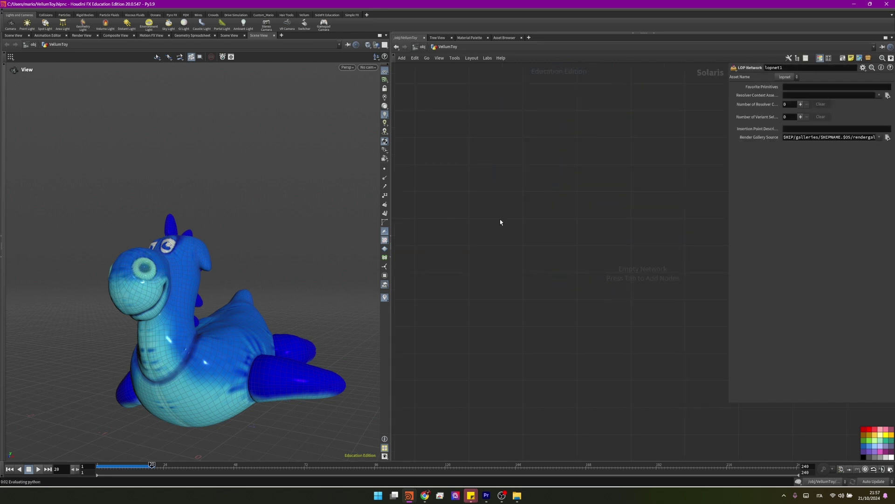
key(Tab)
text(sop import)
key(Return)
click(888, 88)
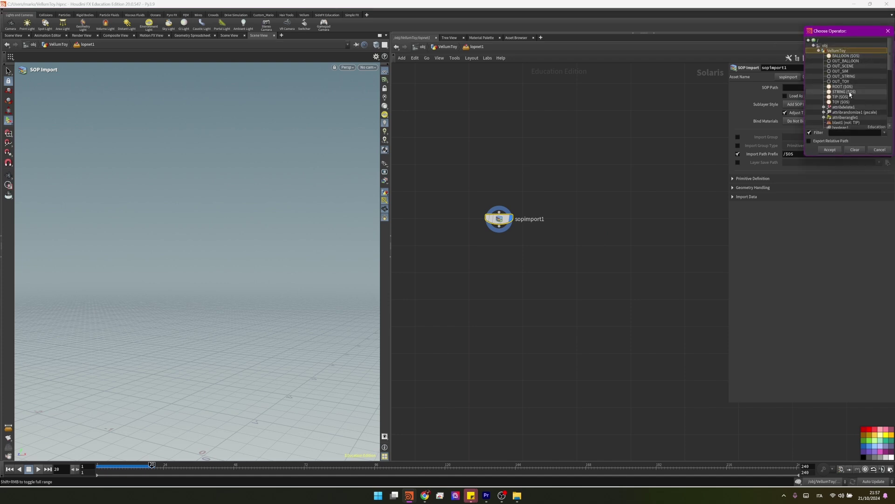
click(841, 81)
click(830, 149)
Duplicate the SOP Import twice and point the copies to OUT_STRING and OUT_BALLOON
alt+drag(499, 219, 685, 218)
click(888, 87)
click(830, 72)
click(837, 147)
click(879, 88)
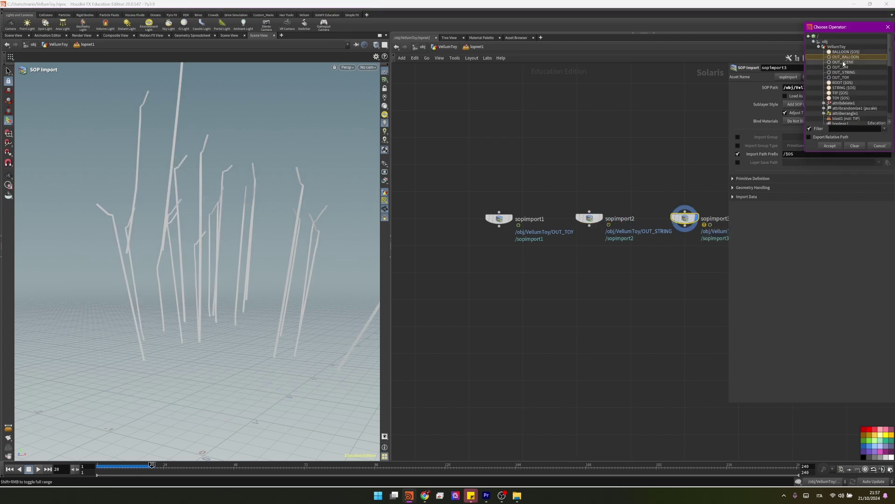
click(830, 63)
click(836, 148)
Merge the three SOP Imports, display the merge, and rename the imports TOY, STRING and BALLOON
key(Tab)
text(merge)
key(Return)
click(547, 277)
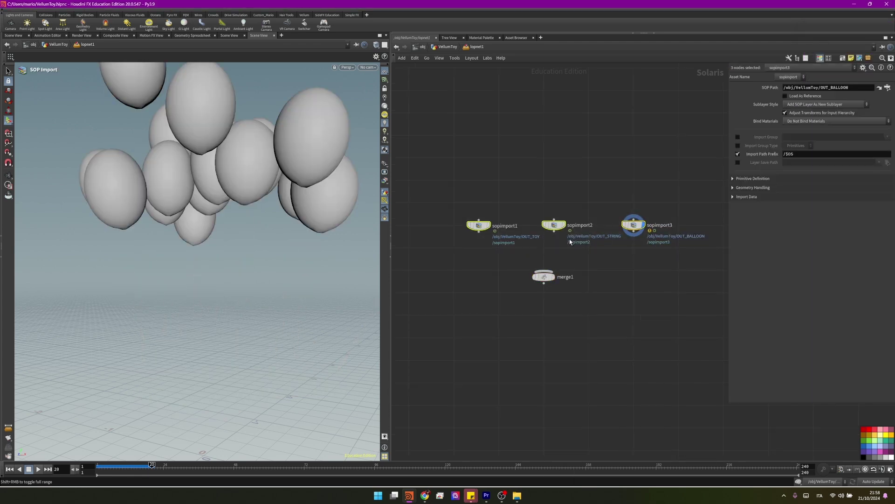
drag(555, 278, 565, 281)
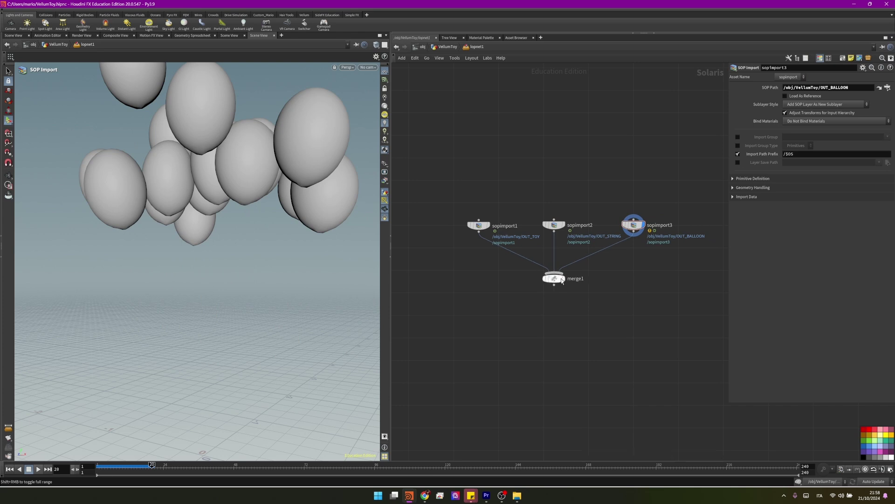
click(565, 281)
double_click(505, 226)
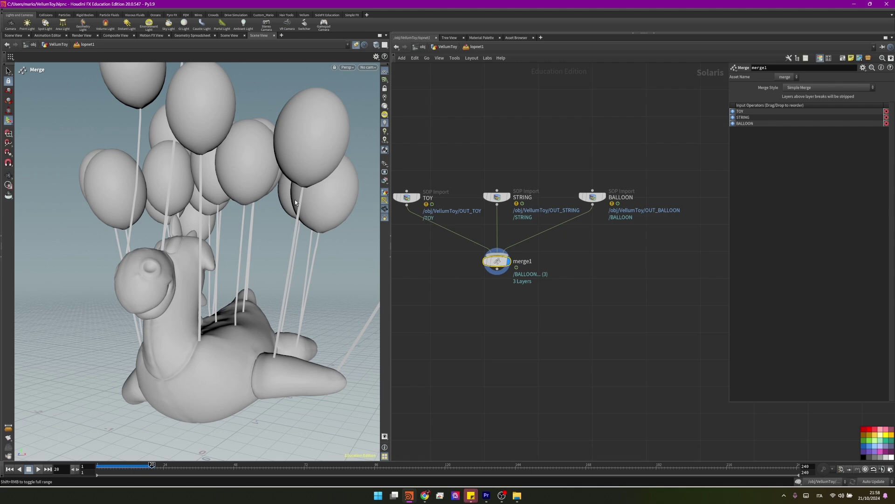
Return to the VellumToy network and insert an Attribute Wrangle between name1 and OUT_STRING
click(446, 47)
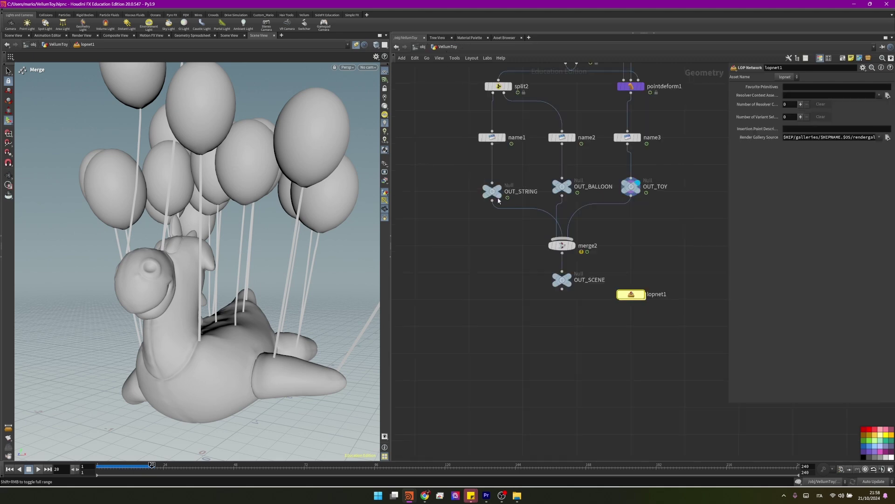
key(Tab)
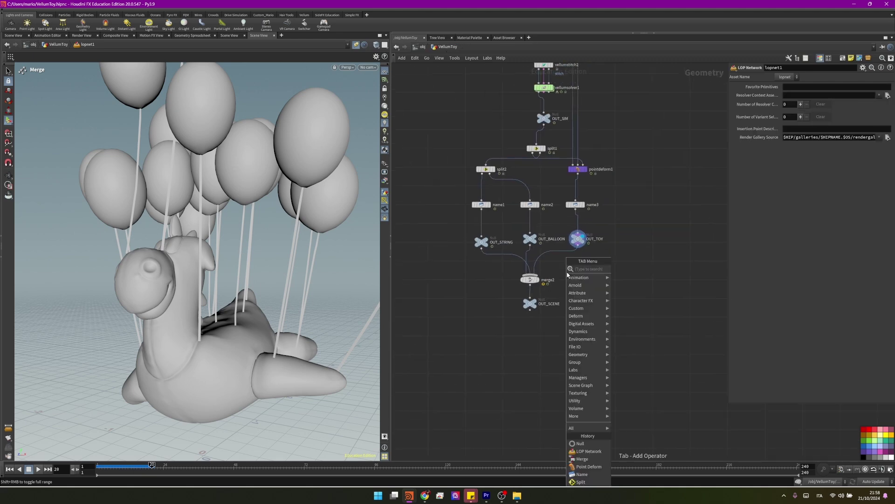
text(wrangle)
key(Return)
click(559, 283)
scroll(567, 278, up, 3)
drag(566, 279, 420, 198)
scroll(526, 267, down, 2)
scroll(526, 268, up, 3)
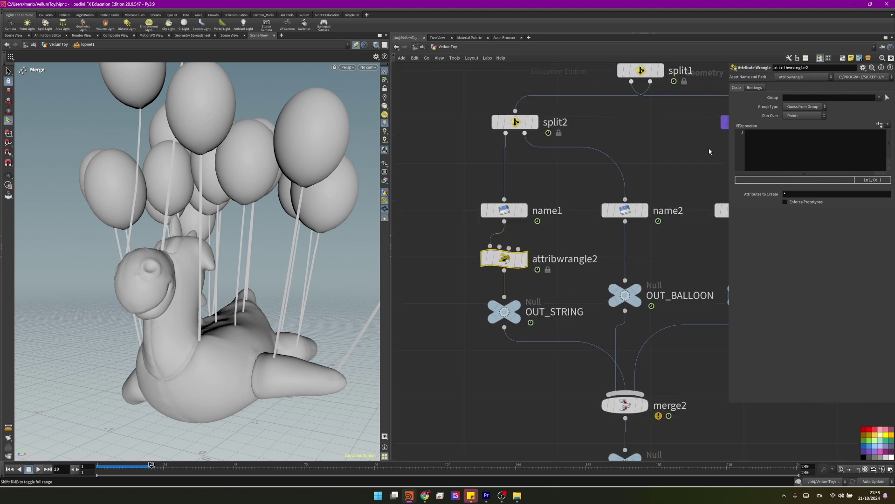
Write f@width = chf("width"); in the string wrangle and create its Width parameter
click(747, 141)
text(f@width =)
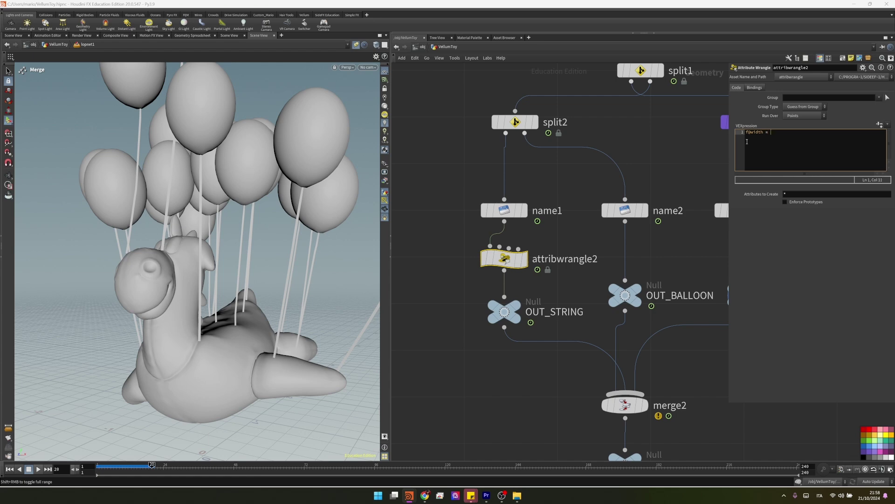
text( chf("width");)
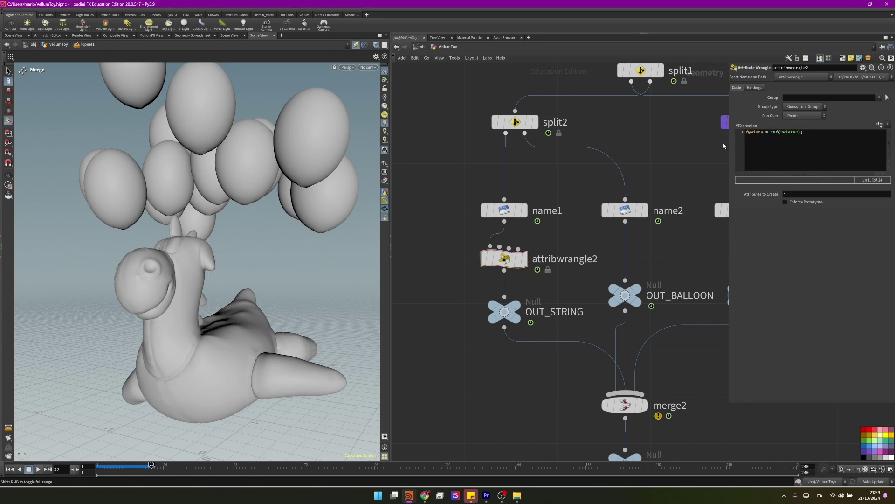
click(879, 125)
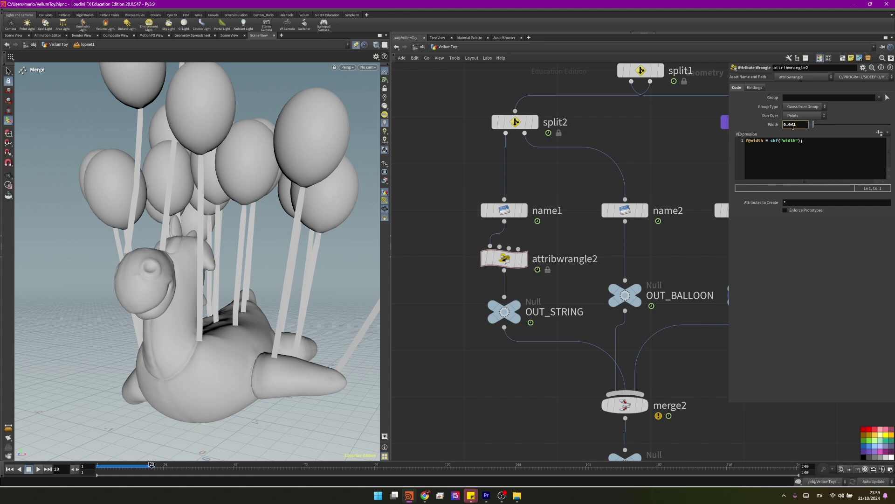
Set the string wrangle's Width to 0.002
click(792, 127)
text(0.002)
key(Return)
scroll(662, 387, down, 1)
middle_drag(662, 387, 641, 332)
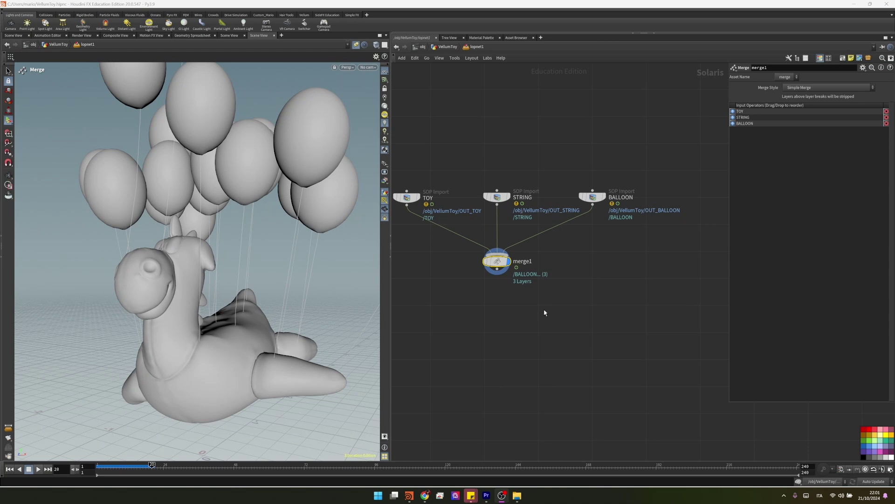
Add a Dome Light below merge1 in lopnet1 and paste the environment image path as its texture
middle_drag(545, 313, 491, 292)
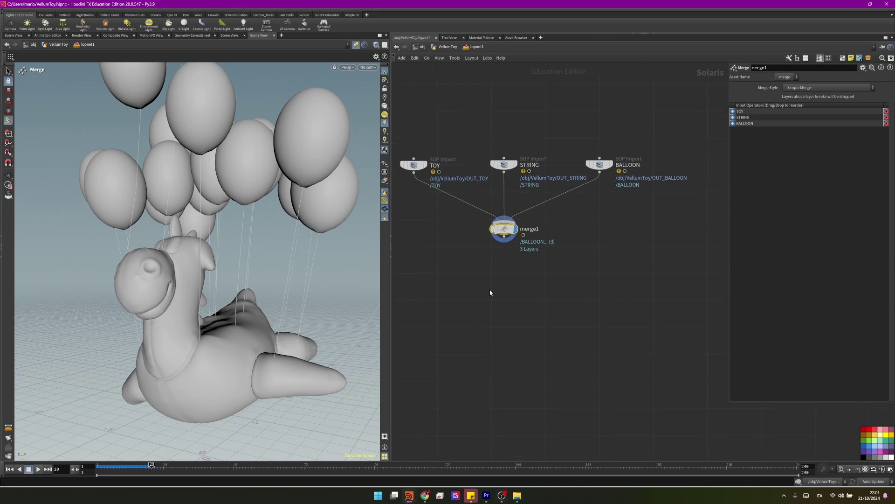
key(Tab)
mouse_move(517, 236)
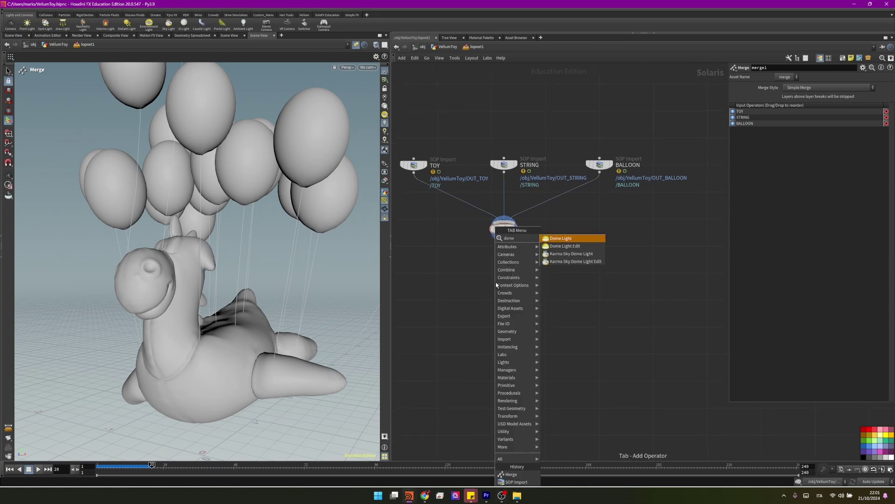
click(571, 235)
click(719, 190)
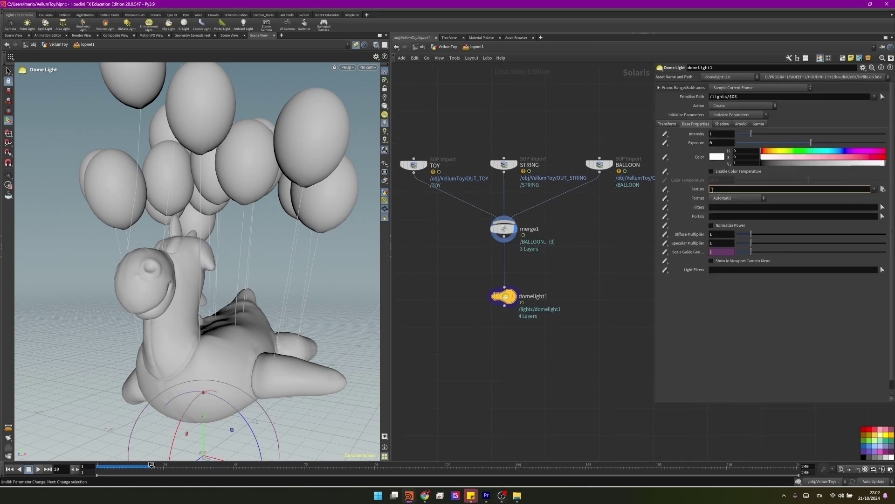
key(ctrl+v)
key(Return)
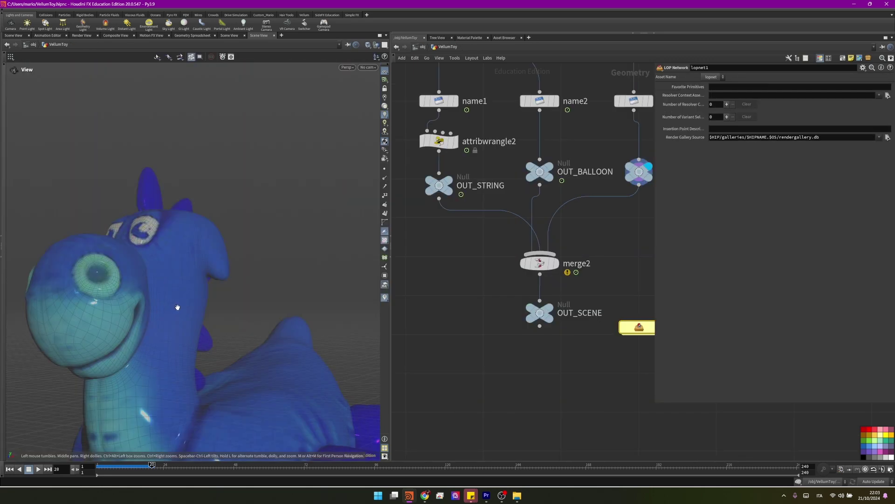
Open the type properties of the testgeometry_rubbertoy1 node and show its extra files
scroll(178, 307, down, 10)
scroll(226, 315, up, 8)
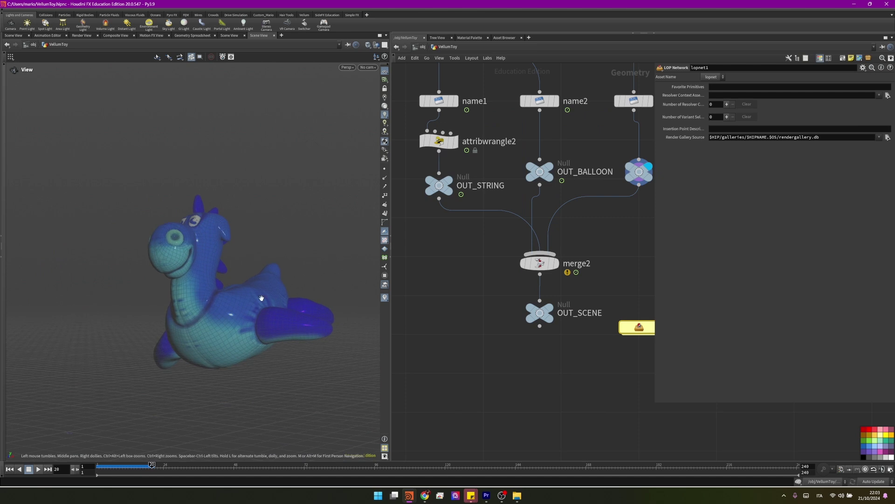
drag(262, 298, 181, 295)
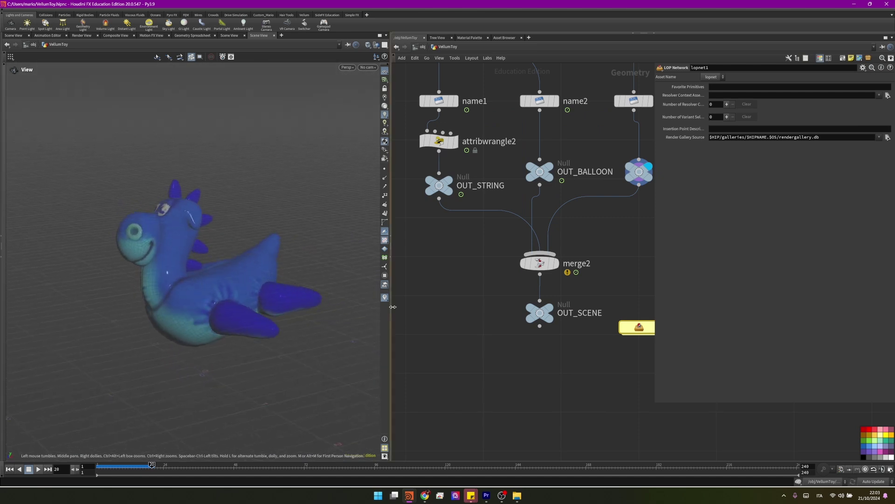
scroll(494, 322, down, 5)
scroll(546, 132, up, 4)
scroll(546, 133, up, 3)
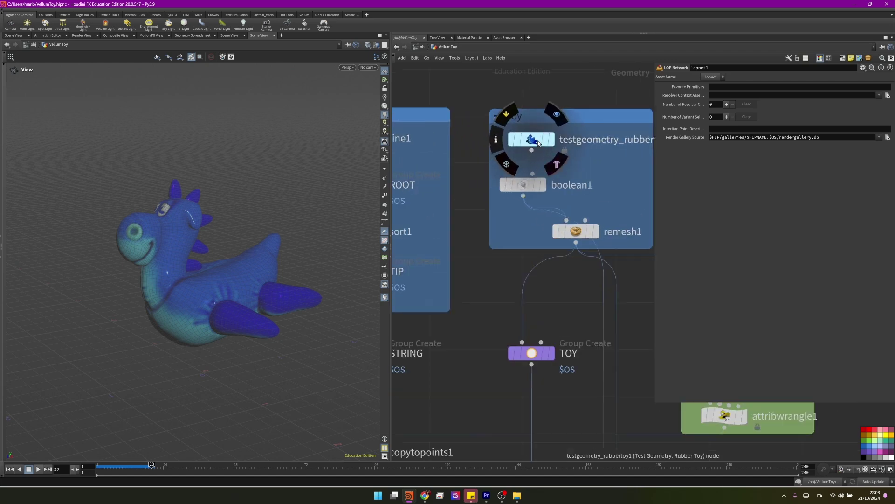
right_click(513, 150)
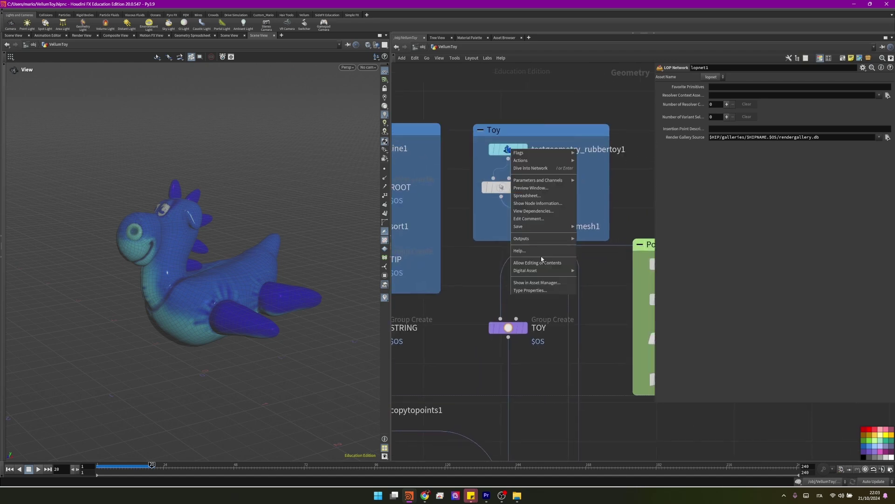
click(533, 290)
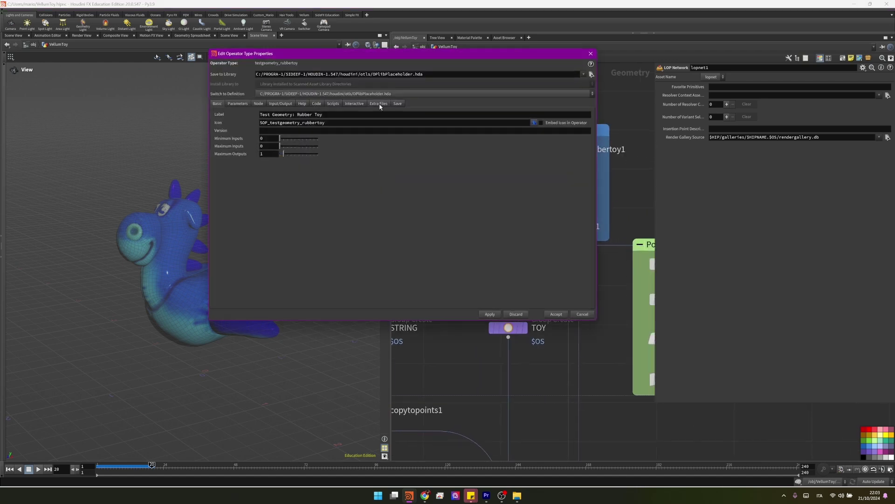
click(379, 104)
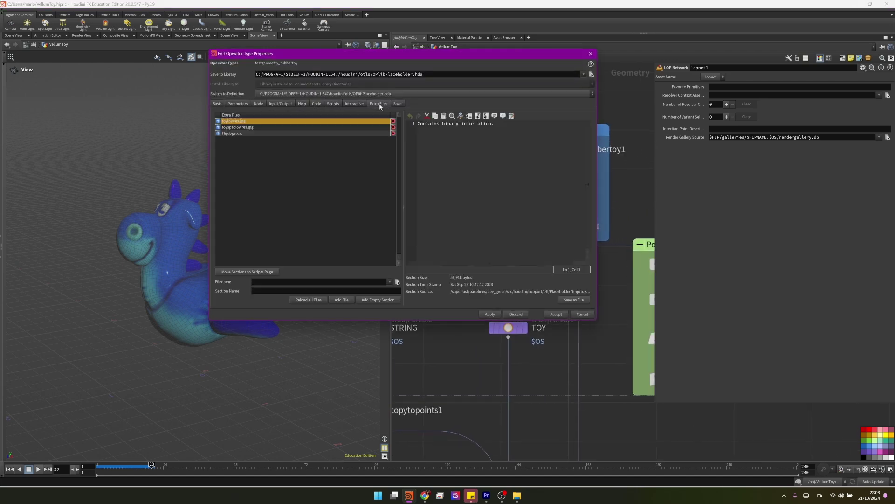
Save the extra file toylowres.jpg to $HIP over the existing copy and close the type properties
double_click(236, 122)
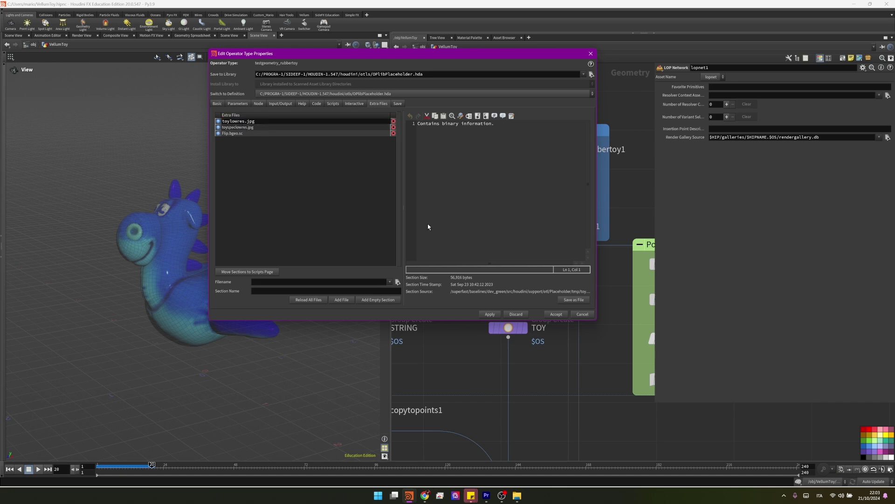
click(573, 300)
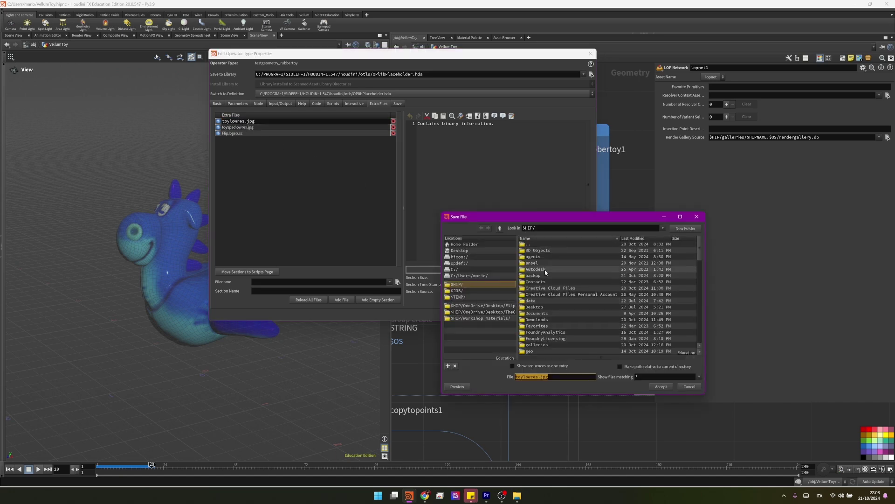
scroll(544, 276, down, 5)
scroll(545, 288, down, 4)
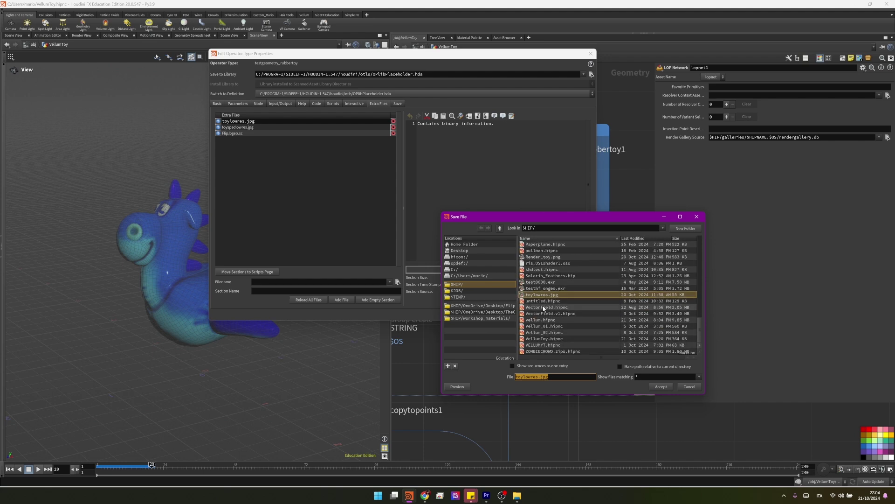
double_click(544, 295)
click(725, 230)
click(591, 54)
Add an Attribute from Map node beside the OUT_TOY null
scroll(556, 257, down, 6)
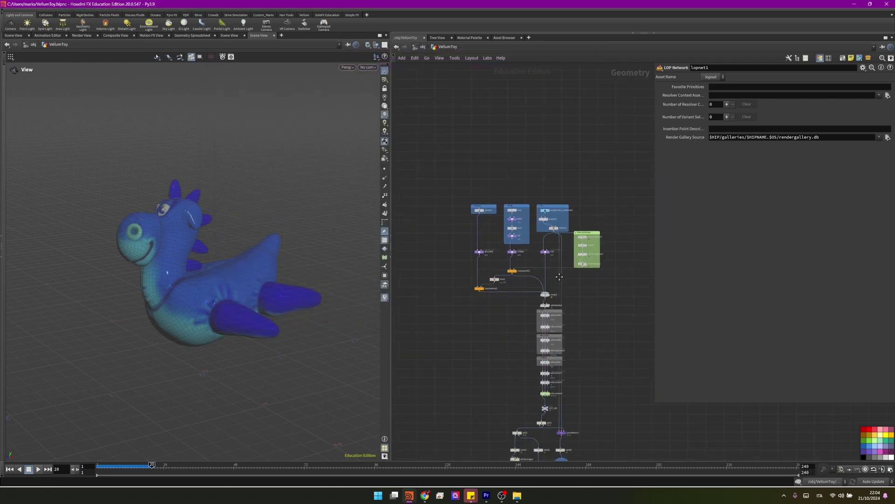
scroll(556, 257, up, 6)
key(Tab)
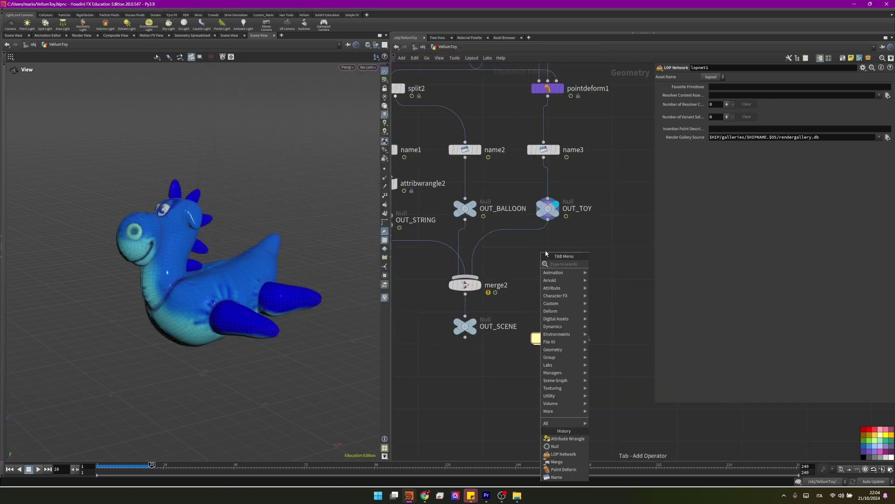
text(atf)
text(map)
key(Return)
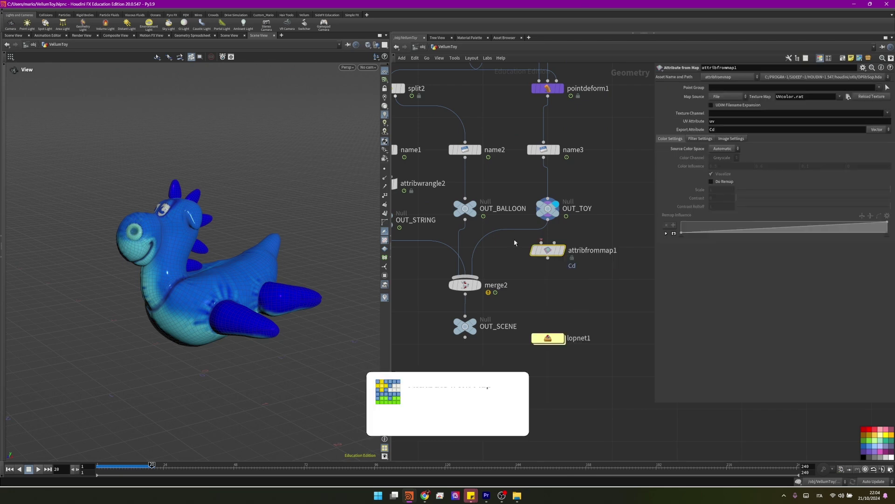
Connect attribfrommap1 to the output of name3, place it above OUT_TOY and display its result
scroll(485, 140, down, 5)
scroll(485, 143, up, 6)
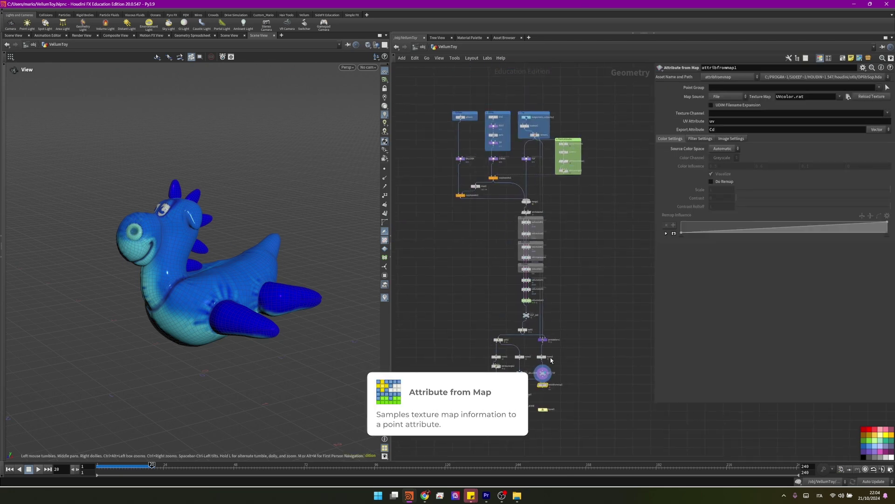
click(484, 141)
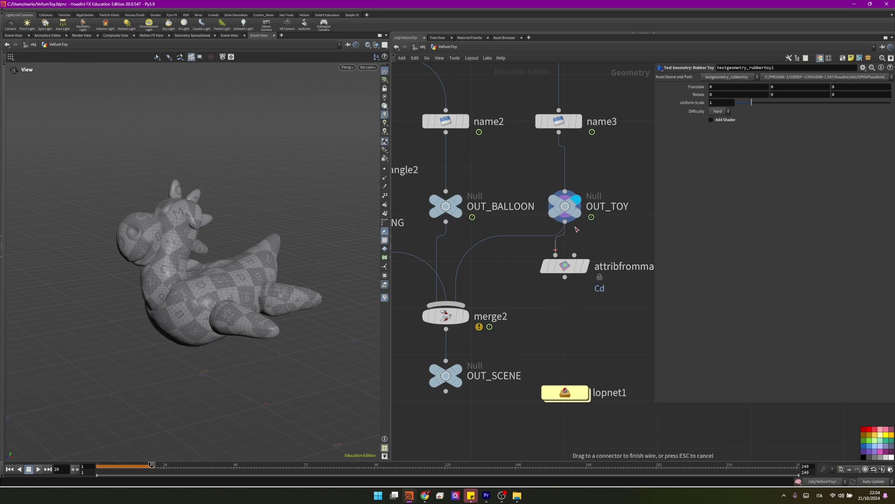
drag(576, 266, 568, 136)
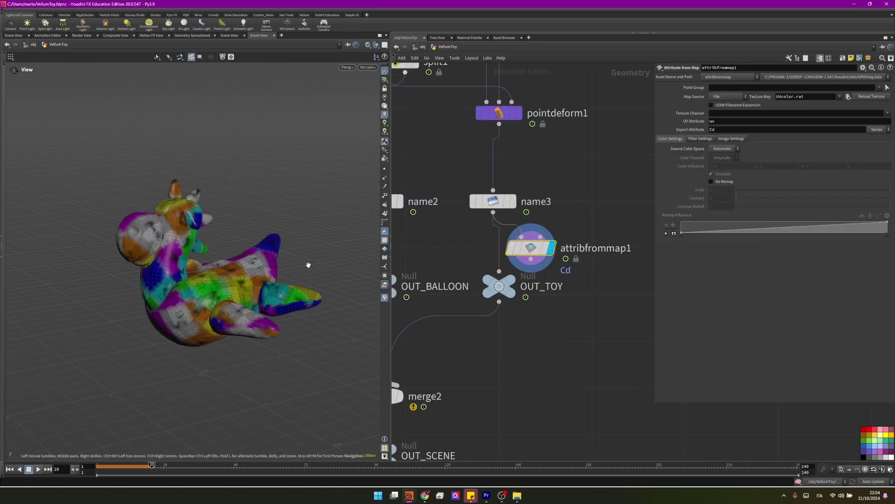
drag(138, 264, 154, 255)
scroll(154, 255, up, 3)
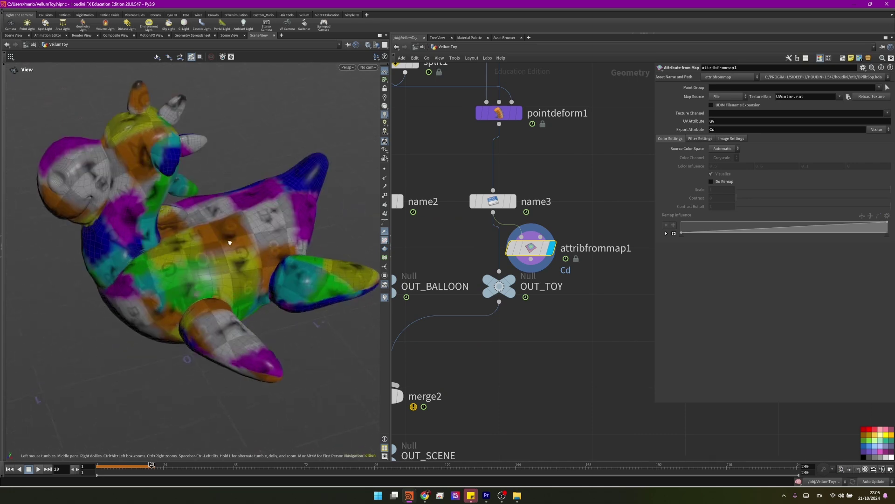
Set the texture map of attribfrommap1 to $HIP/toylowres.jpg
drag(821, 98, 767, 96)
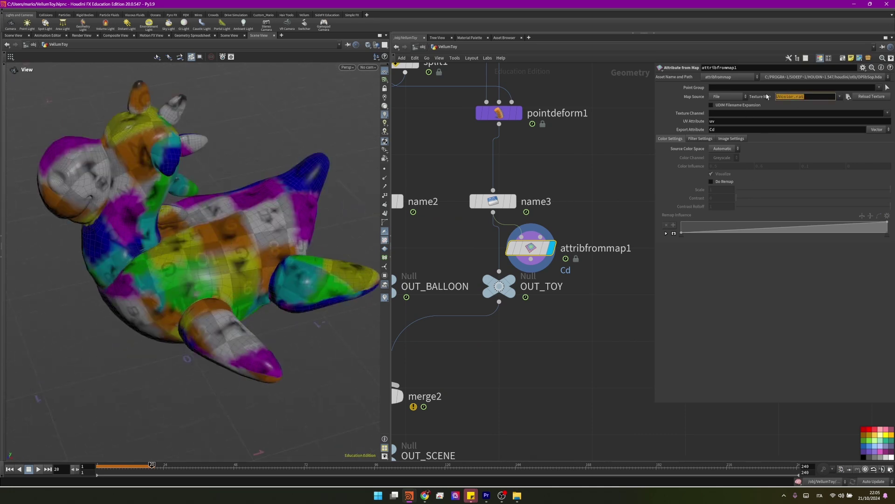
click(849, 97)
scroll(722, 140, down, 2)
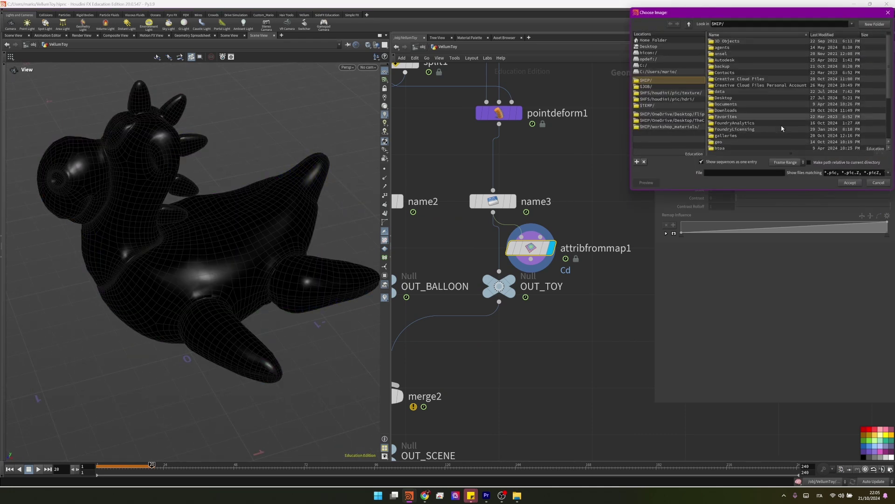
double_click(723, 146)
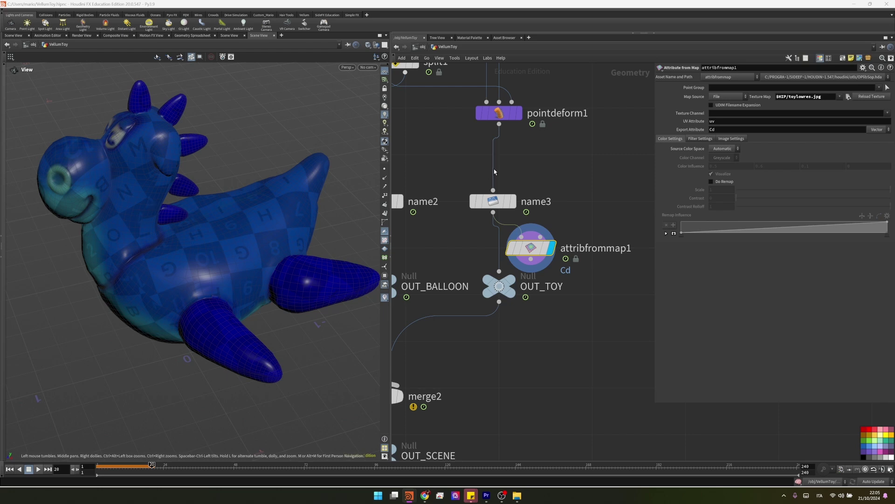
Move attribfrommap1 aside, connect its output to OUT_TOY and open lopnet1
drag(521, 230, 560, 230)
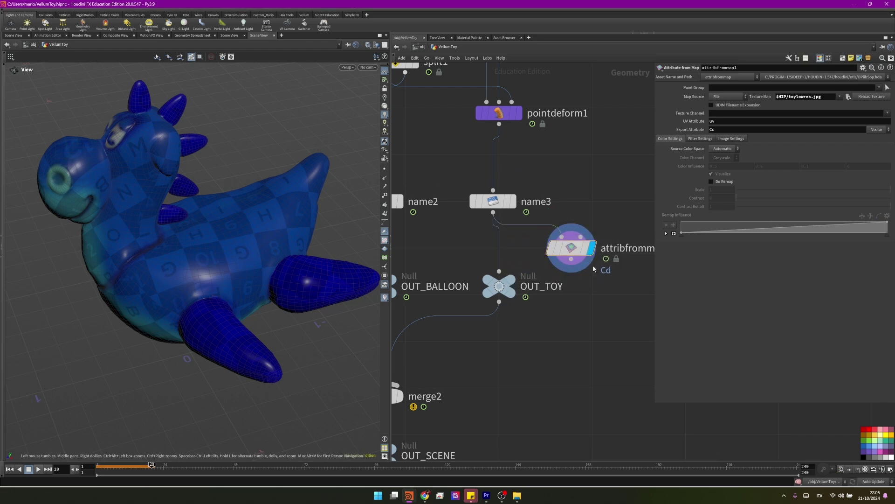
scroll(541, 284, down, 2)
drag(560, 271, 511, 278)
scroll(510, 196, down, 2)
scroll(520, 259, up, 3)
double_click(521, 263)
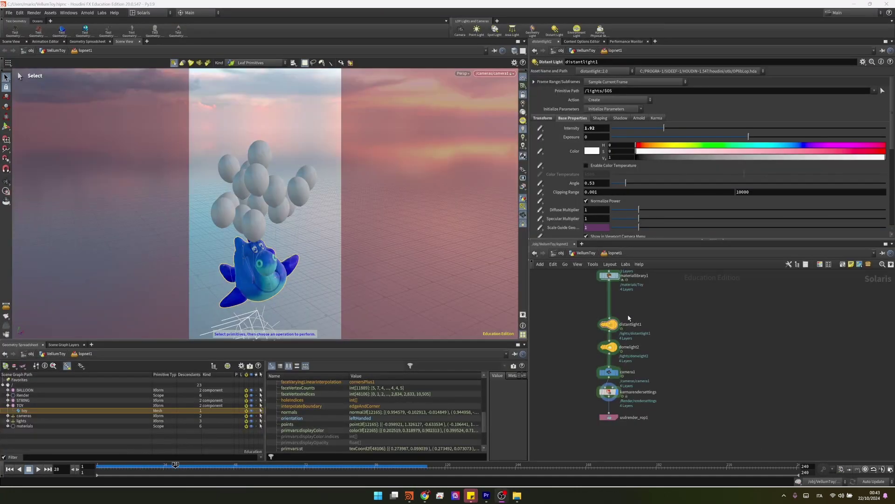
Examine the transform of distantlight1 and the base properties of domelight2, including its color
scroll(628, 317, up, 6)
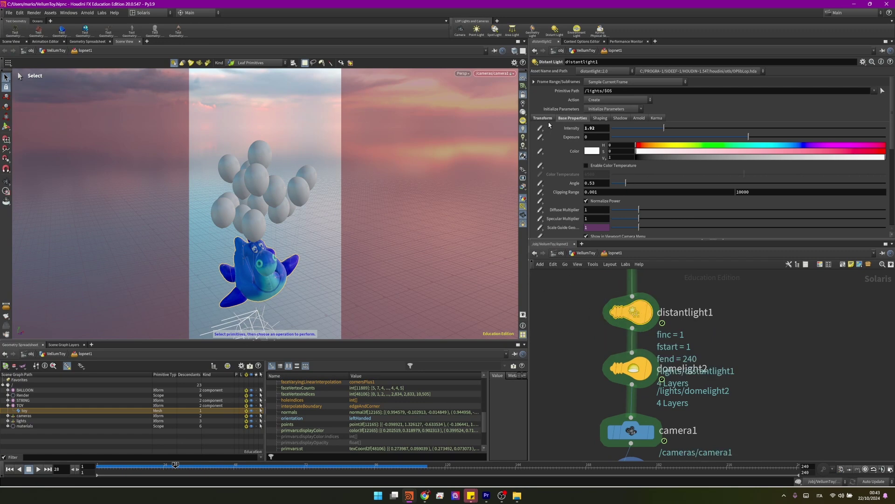
click(544, 118)
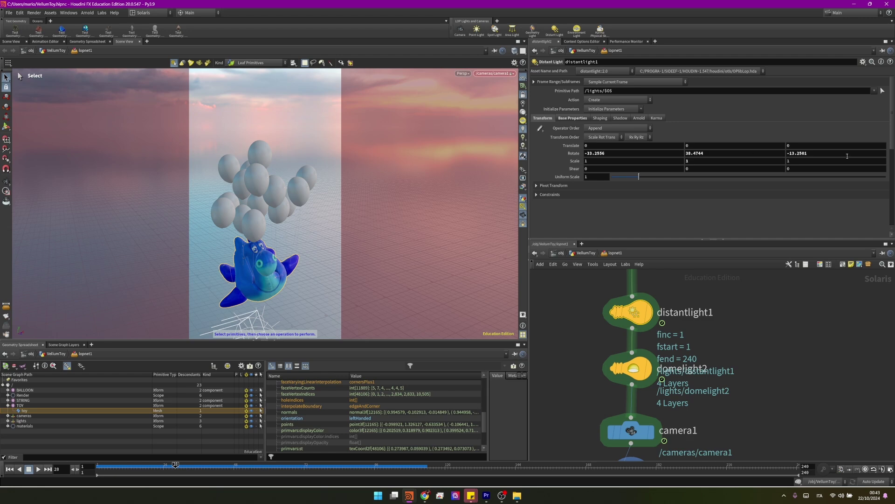
click(633, 368)
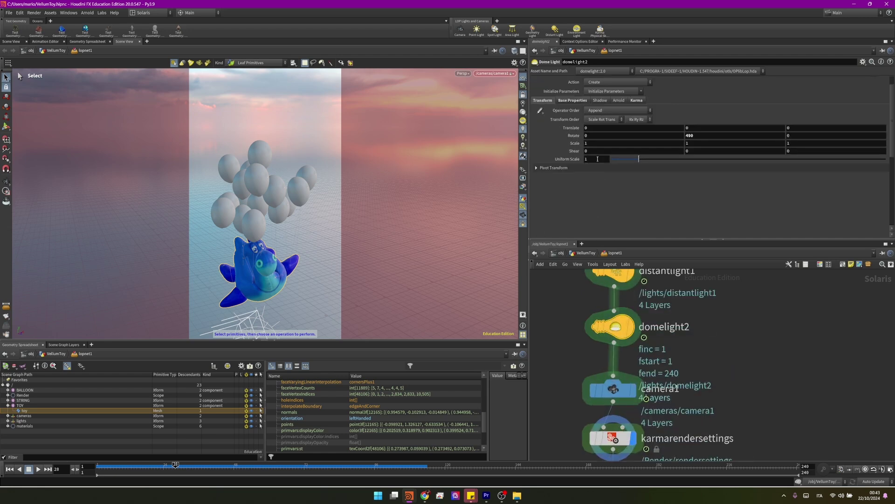
click(573, 100)
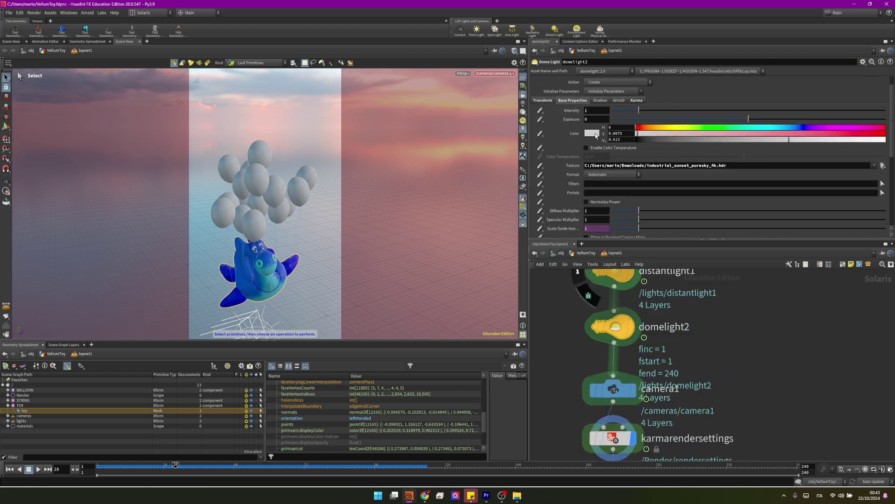
click(592, 134)
mouse_move(602, 174)
mouse_down()
mouse_move(652, 180)
mouse_move(603, 175)
mouse_up()
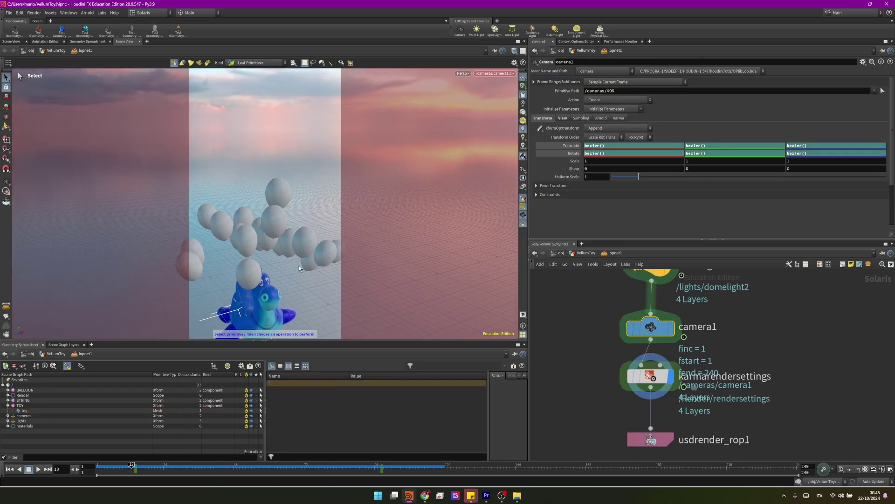
Check the resolution in karmarendersettings and choose XPU Engine as the rendering engine
click(644, 385)
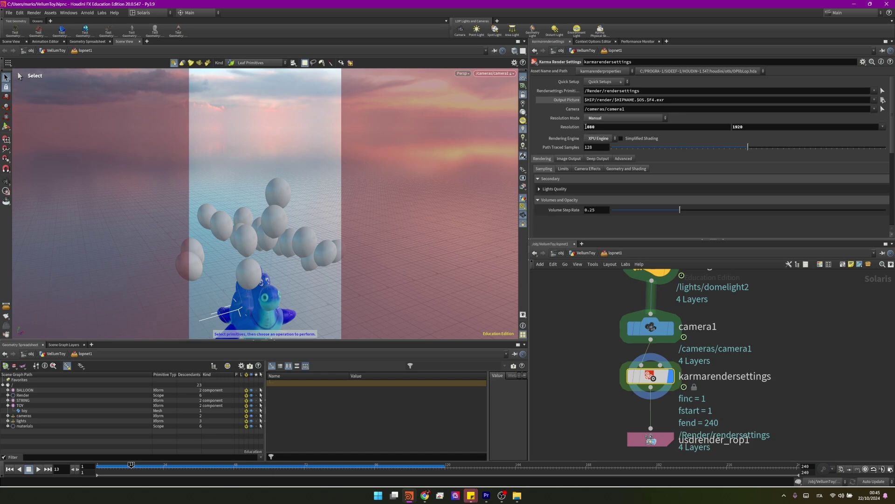
click(612, 127)
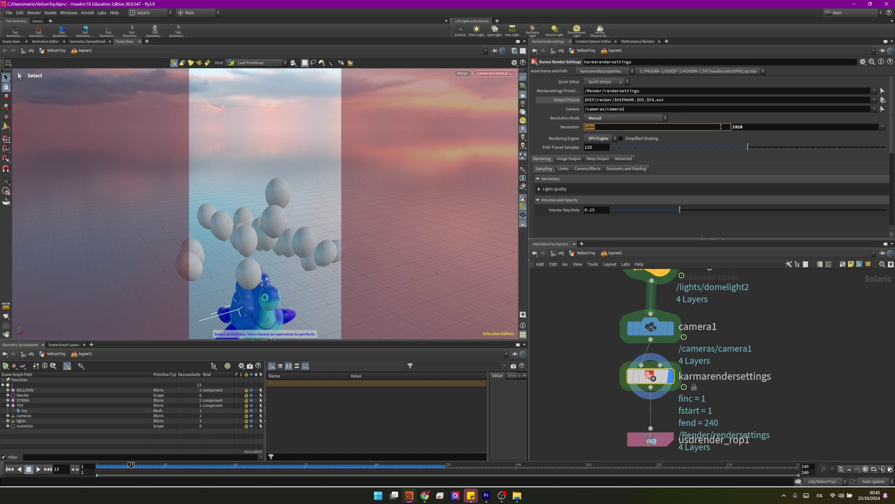
click(762, 128)
click(601, 139)
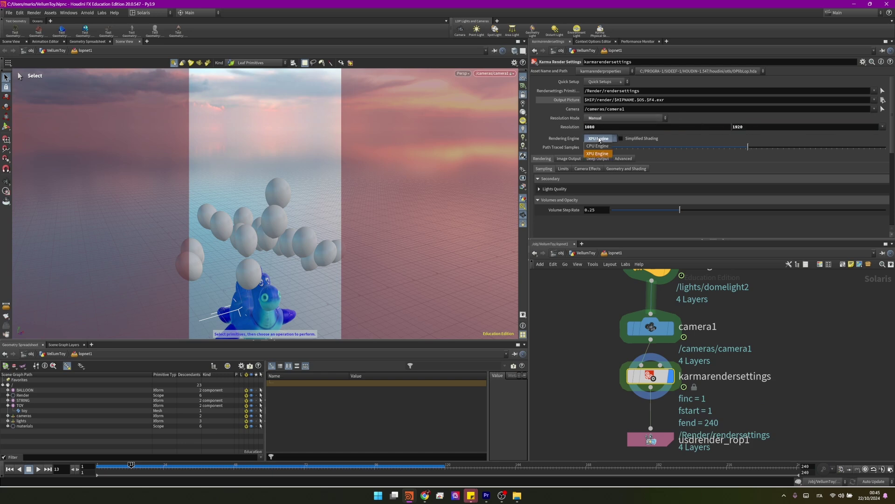
click(597, 154)
Play the animation through the keyframed camera1, stop it and go to frame 44
click(651, 328)
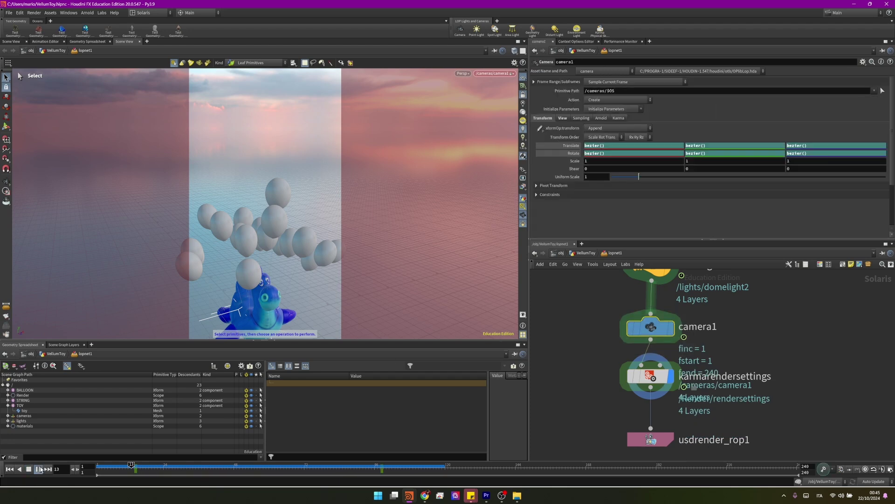
click(40, 469)
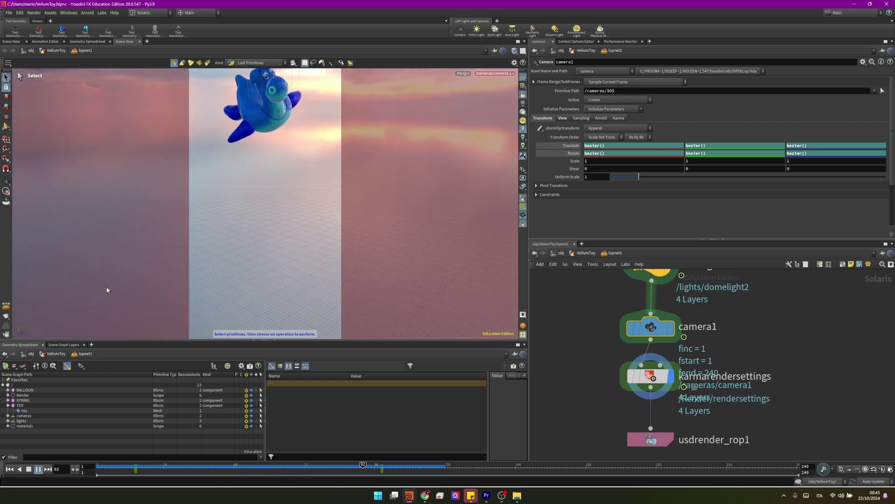
click(29, 469)
scroll(611, 321, down, 3)
scroll(612, 321, up, 4)
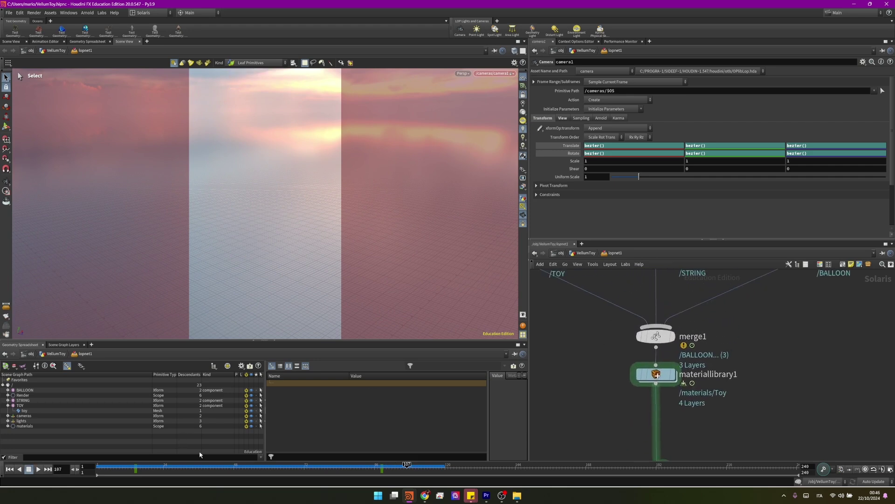
click(222, 465)
Open the Toy material network inside materiallibrary1
scroll(625, 326, down, 2)
scroll(635, 335, up, 3)
click(637, 344)
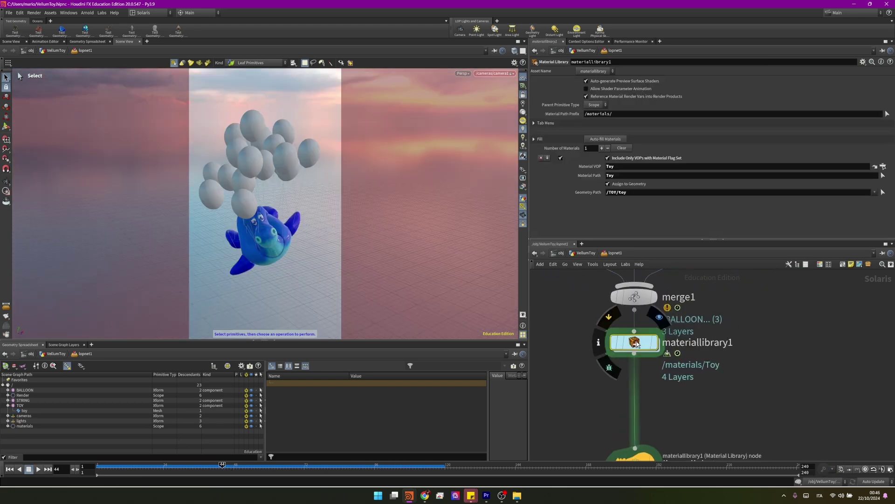
double_click(636, 344)
scroll(639, 298, up, 4)
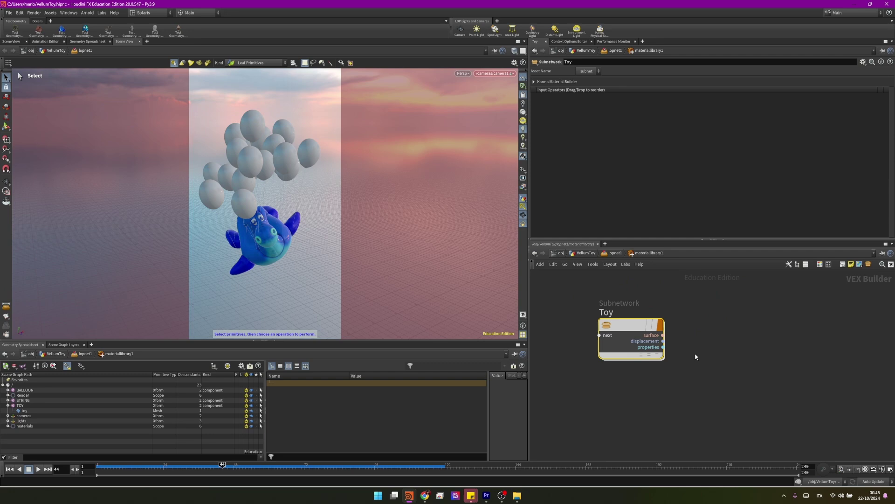
double_click(632, 323)
drag(623, 314, 583, 443)
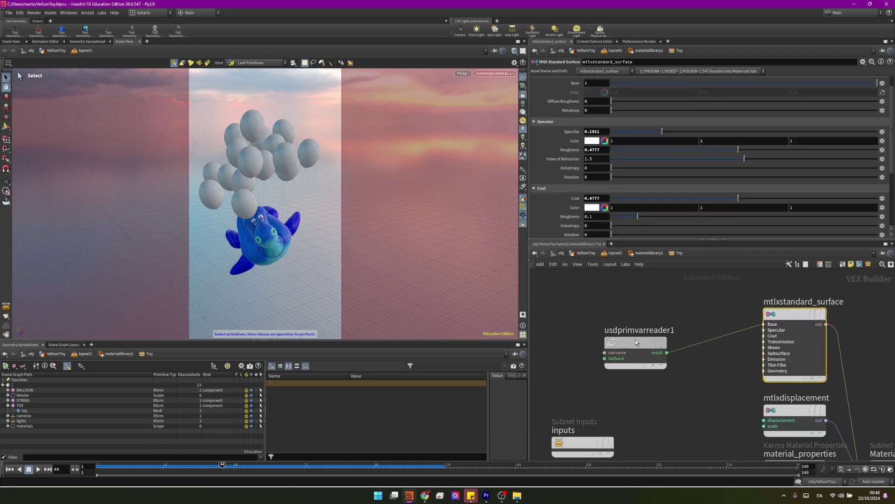
Inspect the variable name and signature of usdprimvarreader1 and the base, specular and coat parameters of mtlxstandard_surface
drag(636, 343, 621, 313)
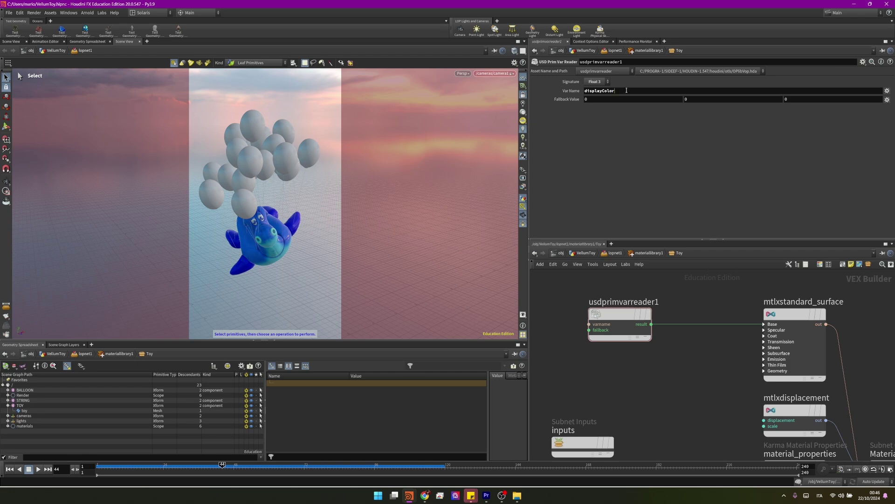
key(Return)
click(597, 82)
click(703, 415)
click(795, 315)
scroll(654, 230, up, 2)
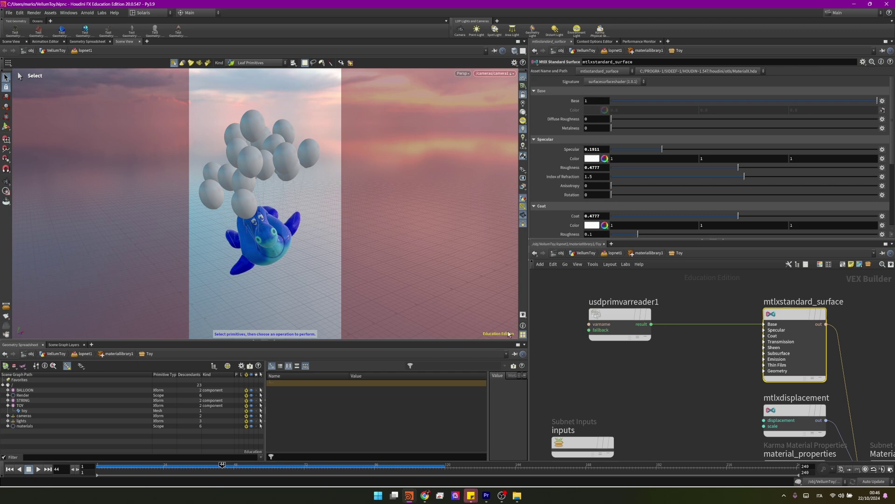
Return to lopnet1, auto-fill the materials of materiallibrary1 and rename the node Toy_material
key(u)
key(u)
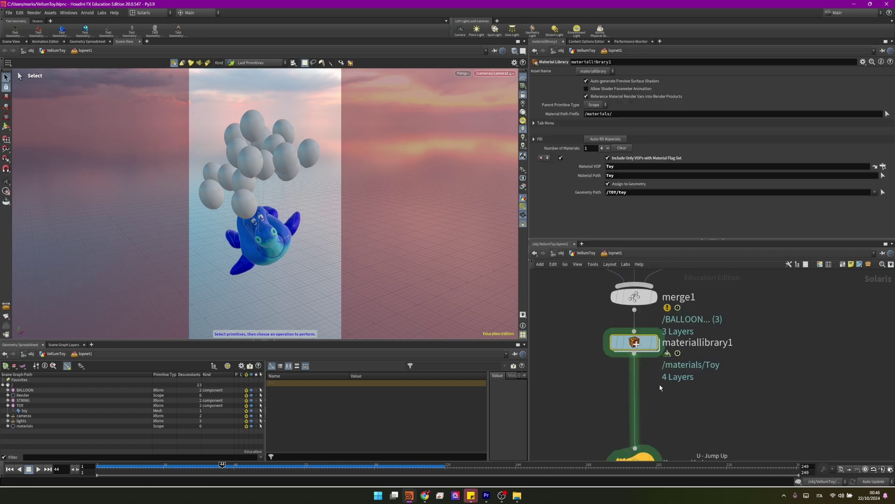
click(595, 141)
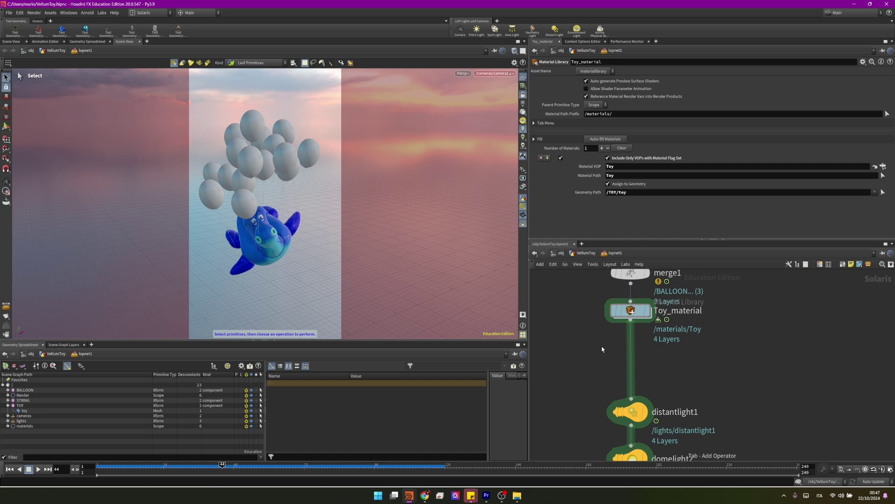
Insert a Material Linker between Toy_material and distantlight1
key(Tab)
click(631, 211)
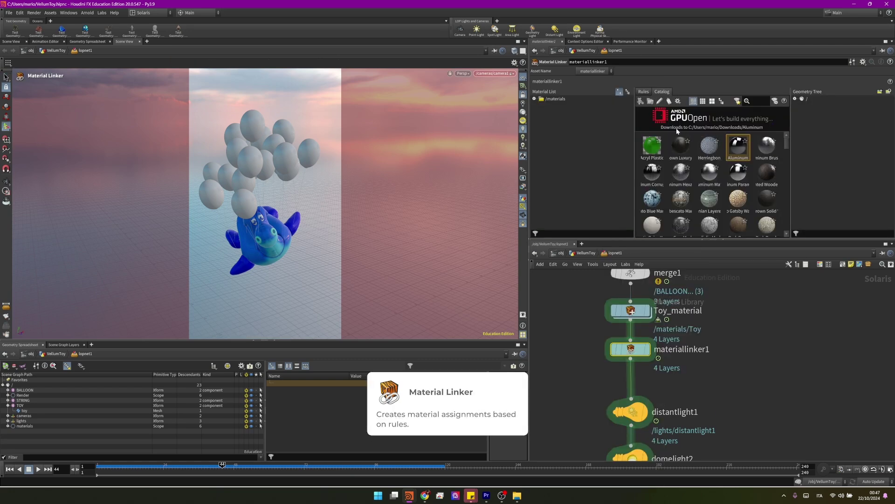
mouse_move(631, 340)
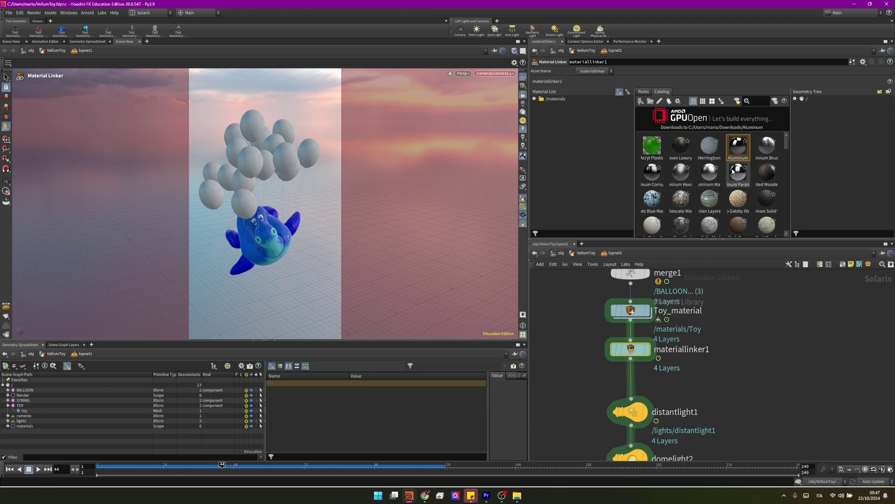
Open AMD's GPUOpen MaterialX Library in the browser and close the Aluminum material's details to view the library
click(722, 119)
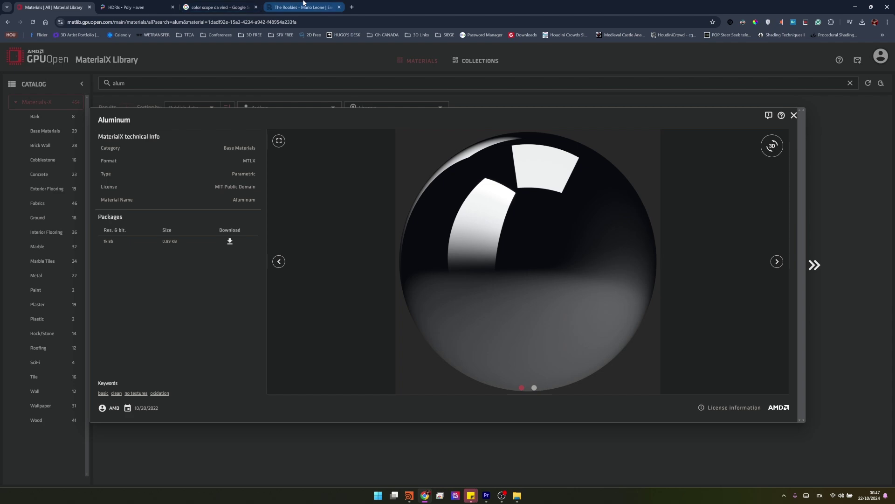
click(339, 7)
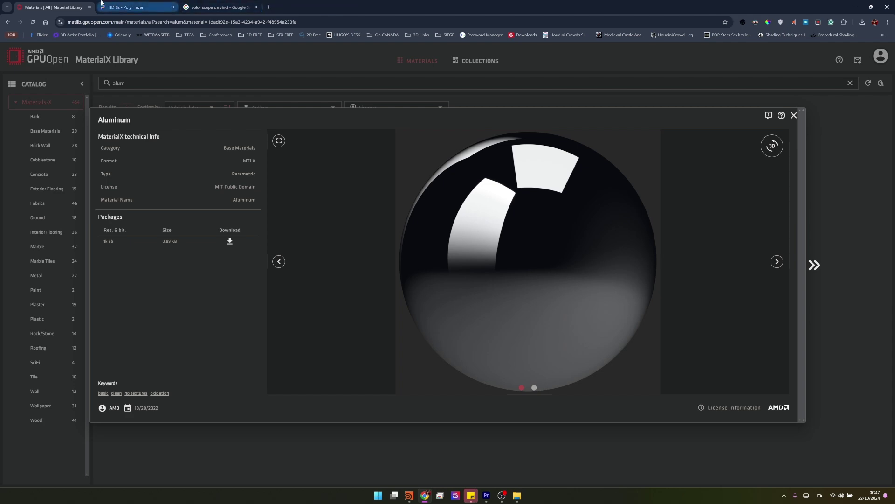
click(794, 116)
click(151, 159)
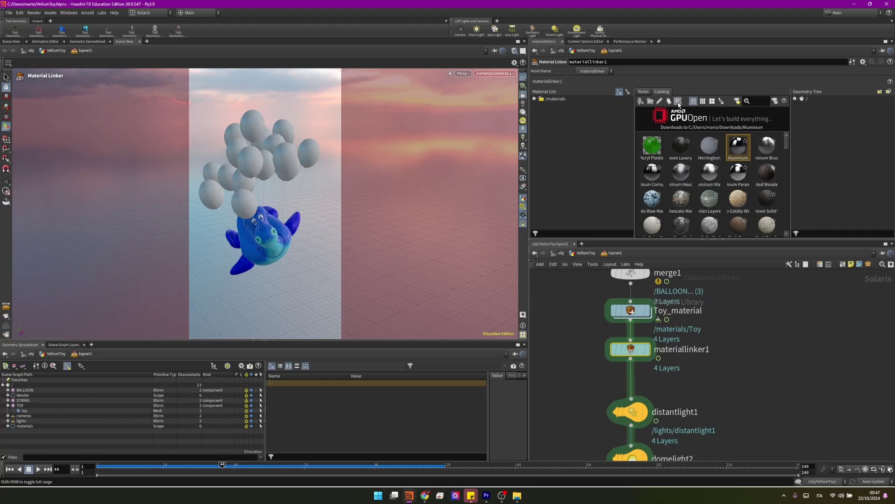
click(677, 101)
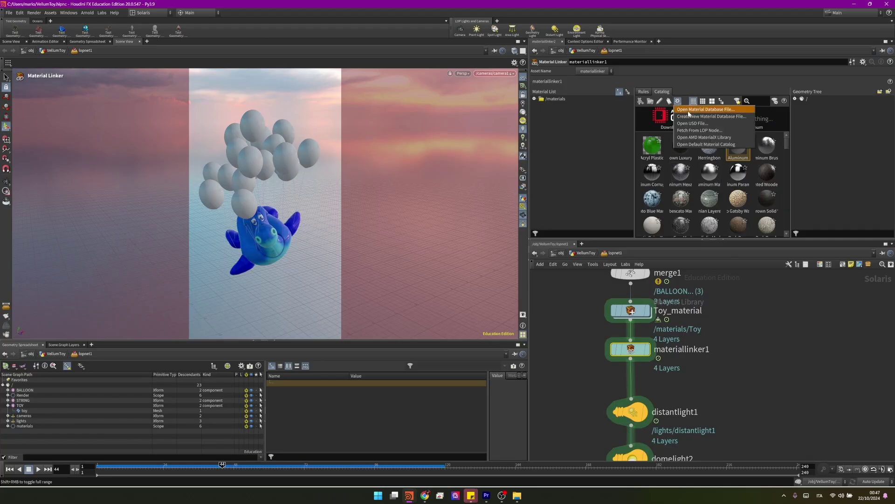
click(698, 137)
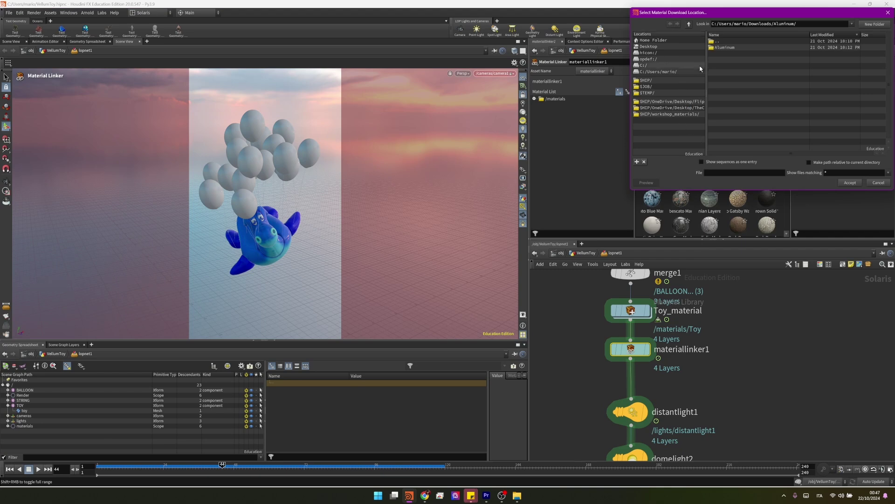
click(725, 47)
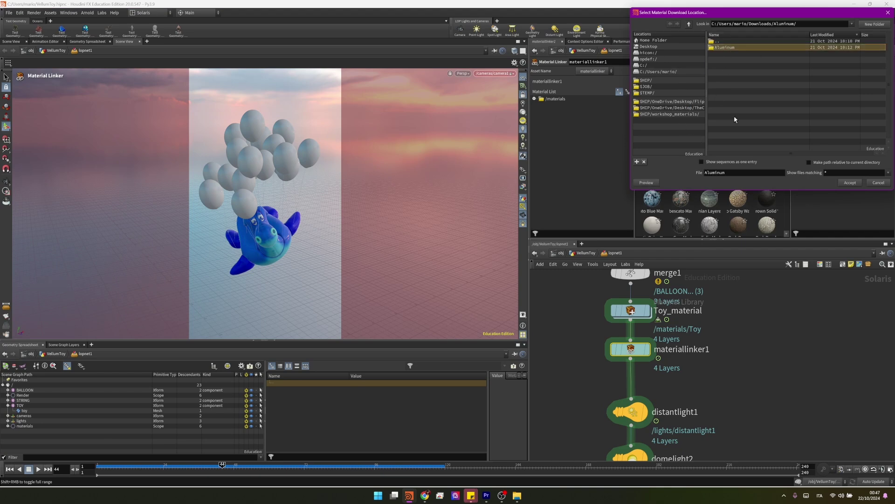
click(887, 13)
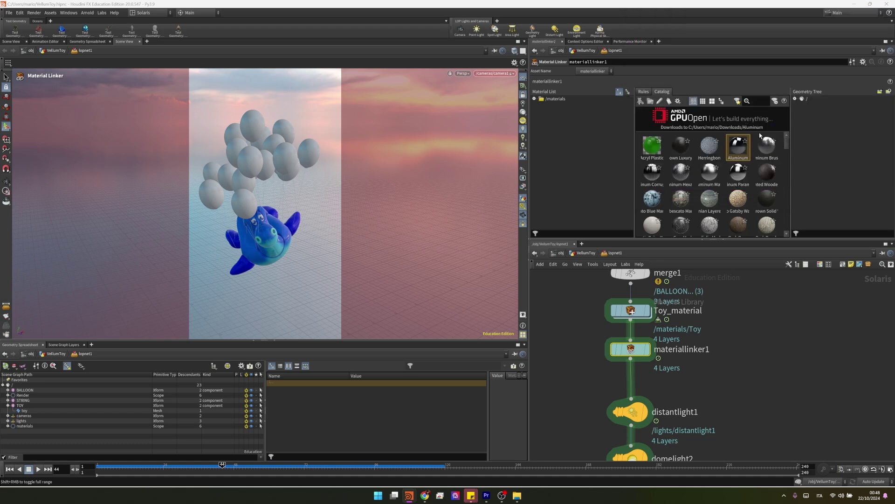
Assign the Aluminum catalog material to the balloon primitive under BALLOON in materiallinker1 and render the viewport with Karma XPU
click(795, 99)
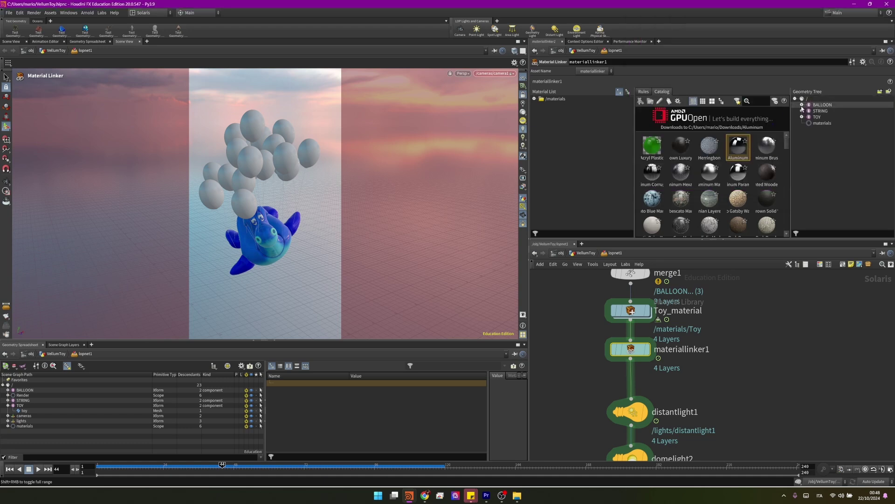
click(802, 106)
click(803, 111)
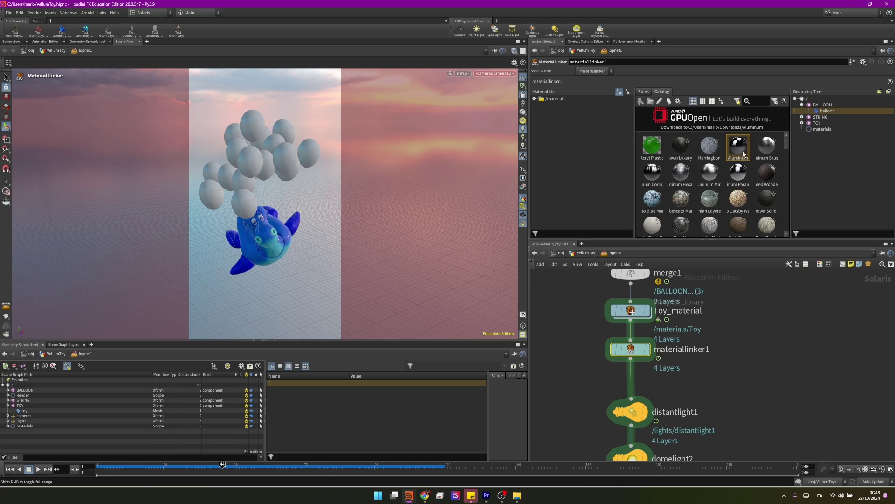
drag(743, 154, 825, 112)
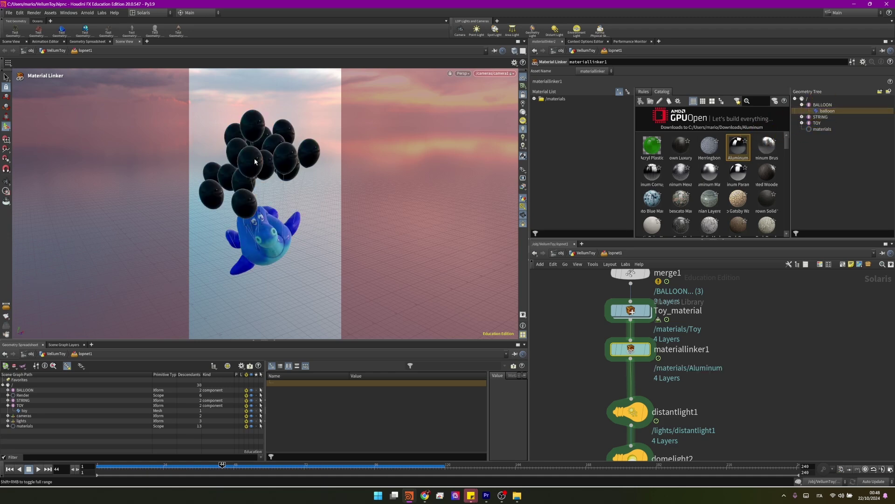
click(464, 73)
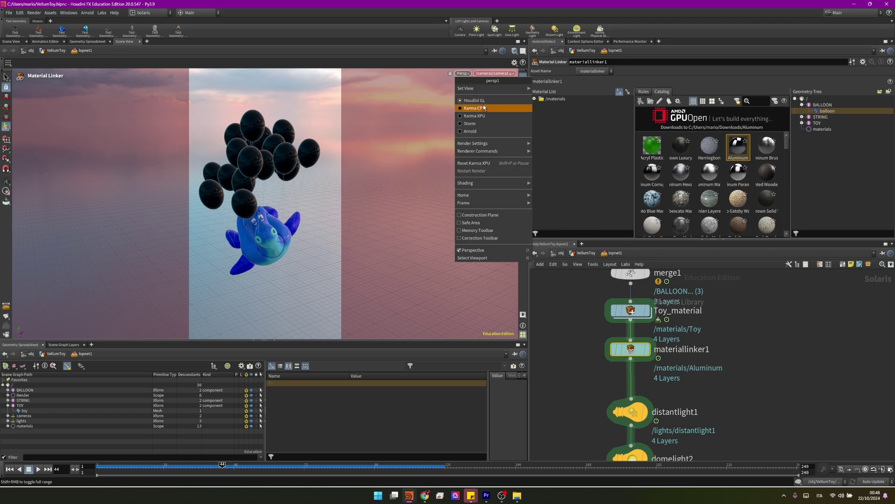
click(484, 116)
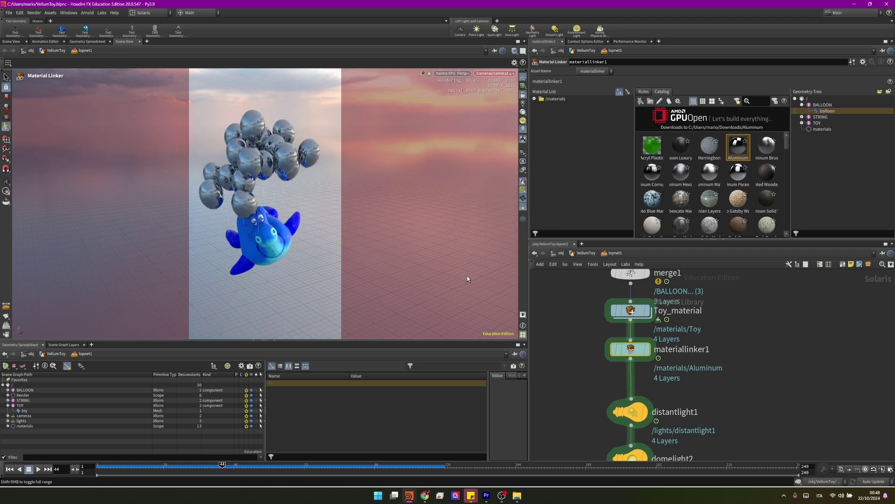
Inspect the frame range of usdrender_rop1 and check camera1's view at frame 24
scroll(790, 376, down, 5)
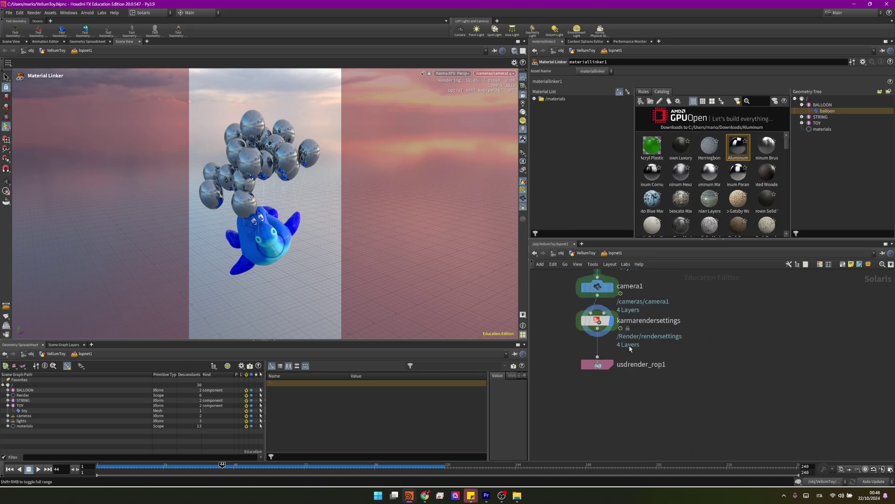
scroll(592, 369, up, 2)
click(584, 372)
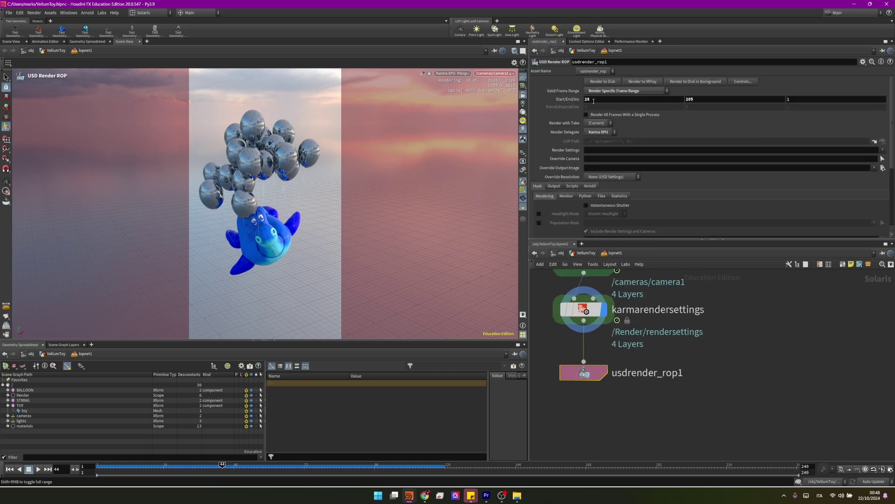
key(Up)
key(Up)
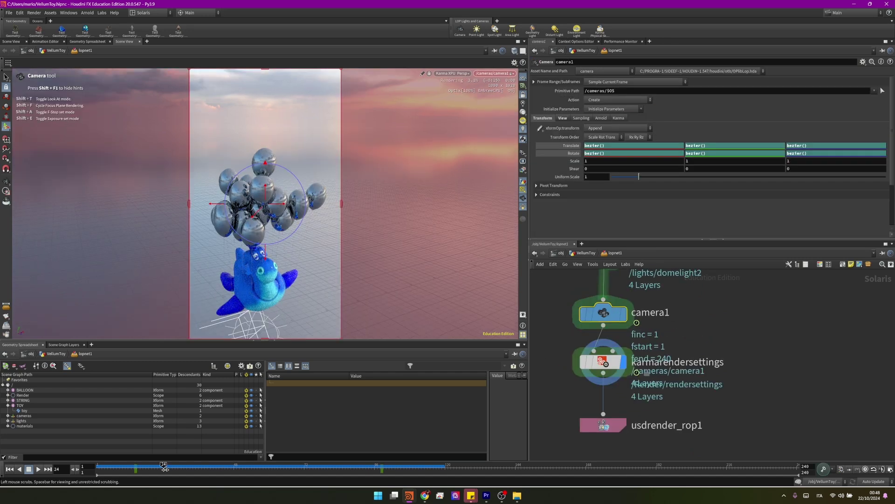
Check the shot at frame 106 and set the end frame of usdrender_rop1 to 106
click(608, 424)
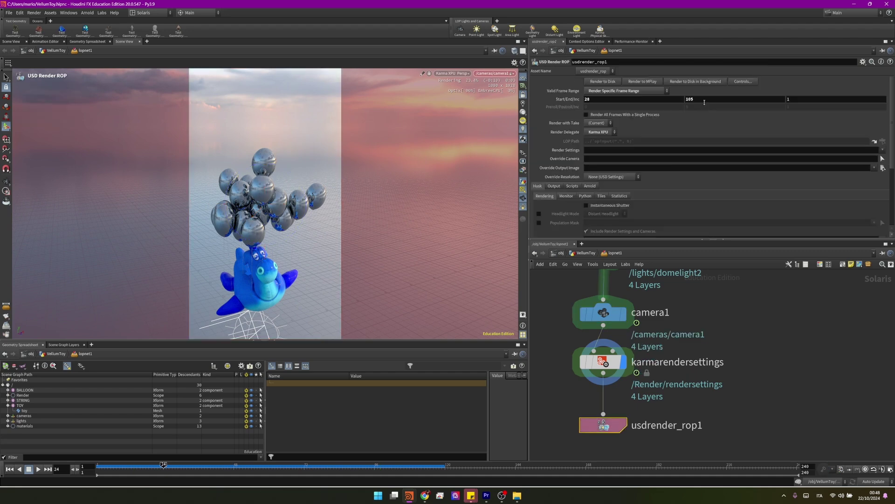
click(404, 468)
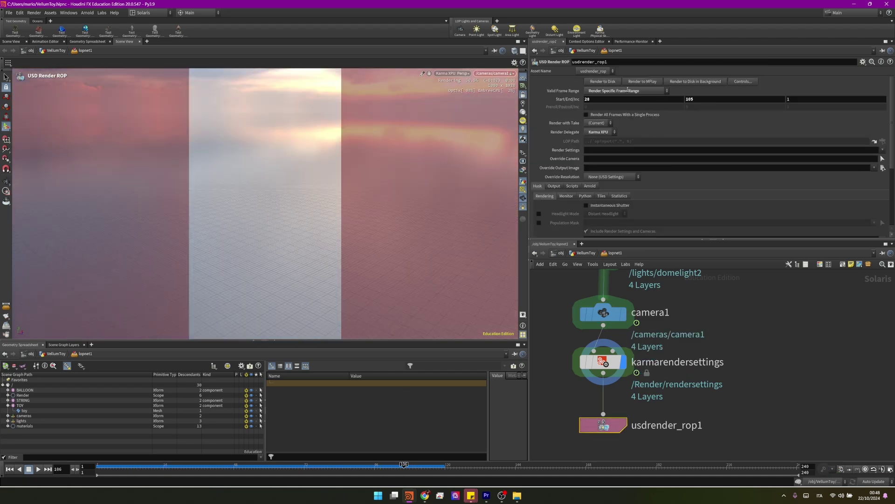
click(702, 102)
key(Return)
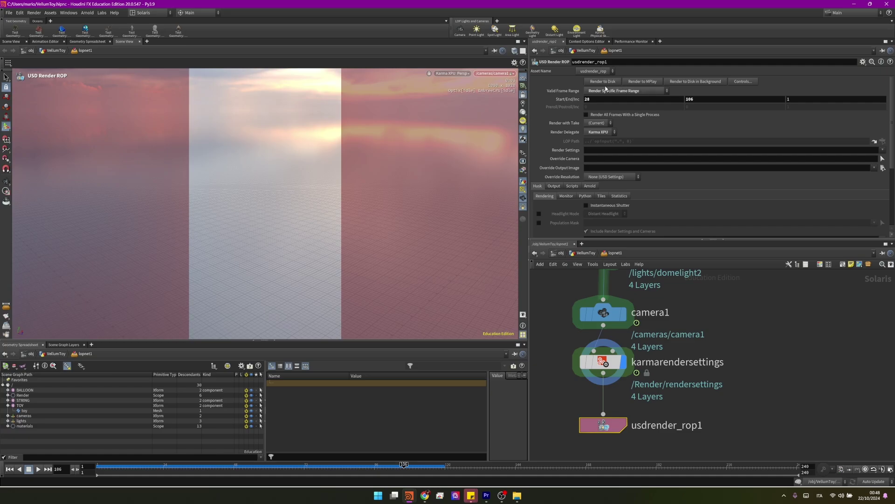